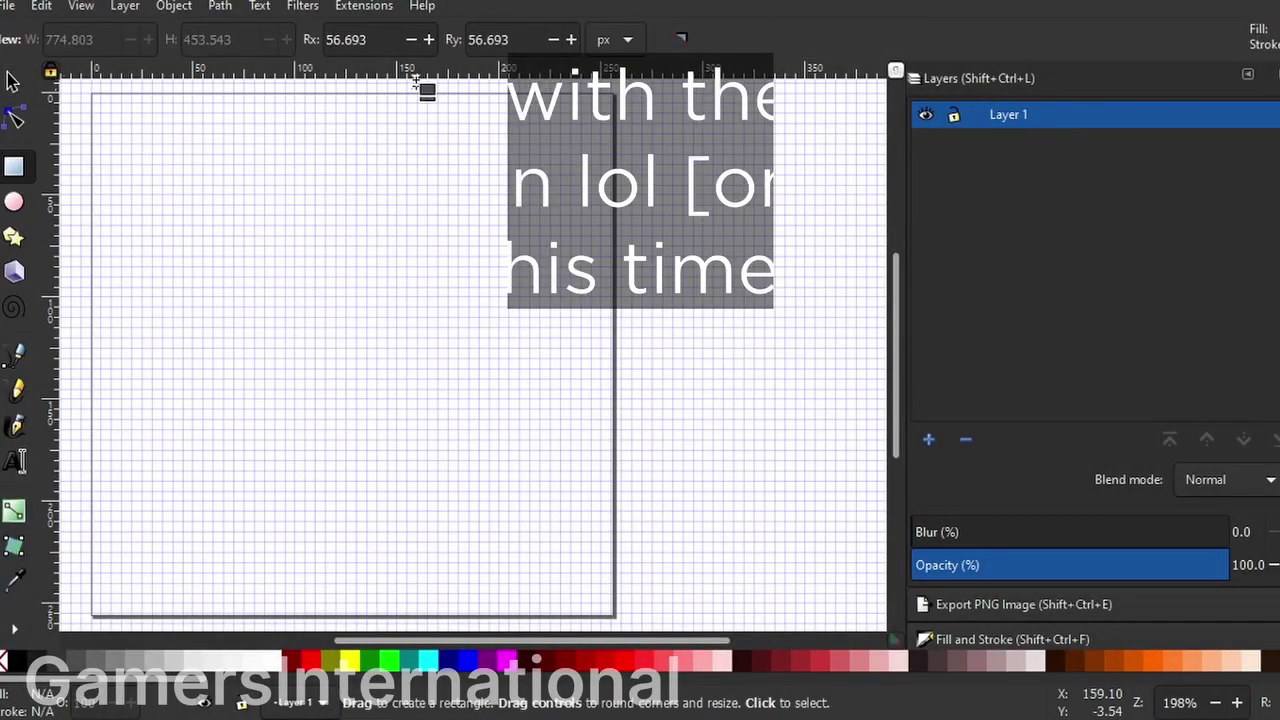
Step: Set 15 px corner radii and drag out a 235×235 rounded square near the page's top-left
{"action": "double_click", "coordinate": [345, 40]}
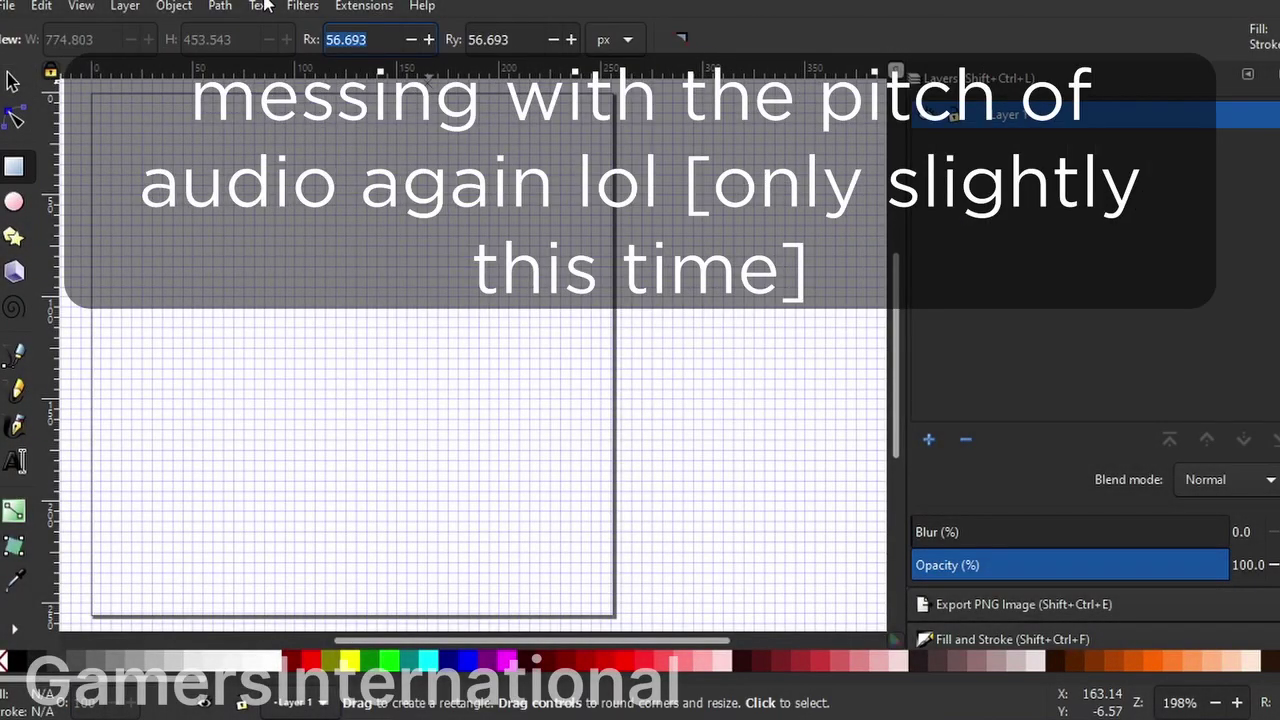
{"action": "type", "text": "15.000"}
{"action": "double_click", "coordinate": [490, 40]}
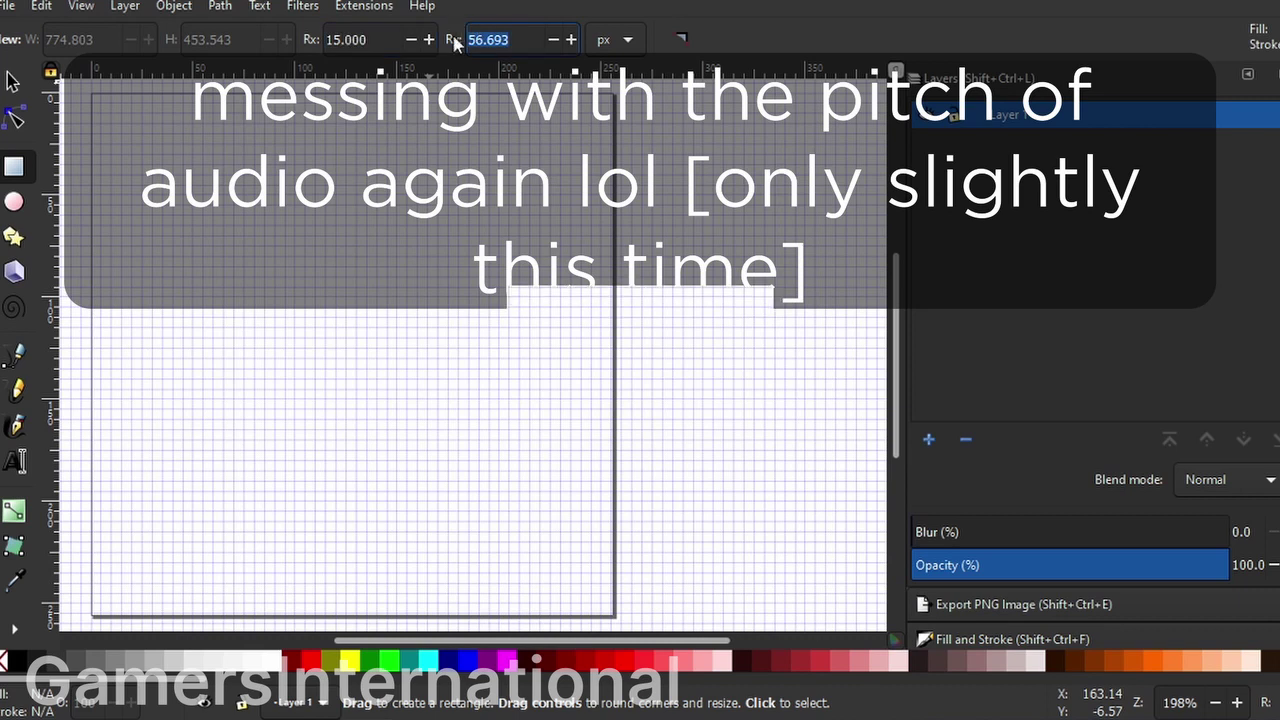
{"action": "type", "text": "15"}
{"action": "key", "text": "Return"}
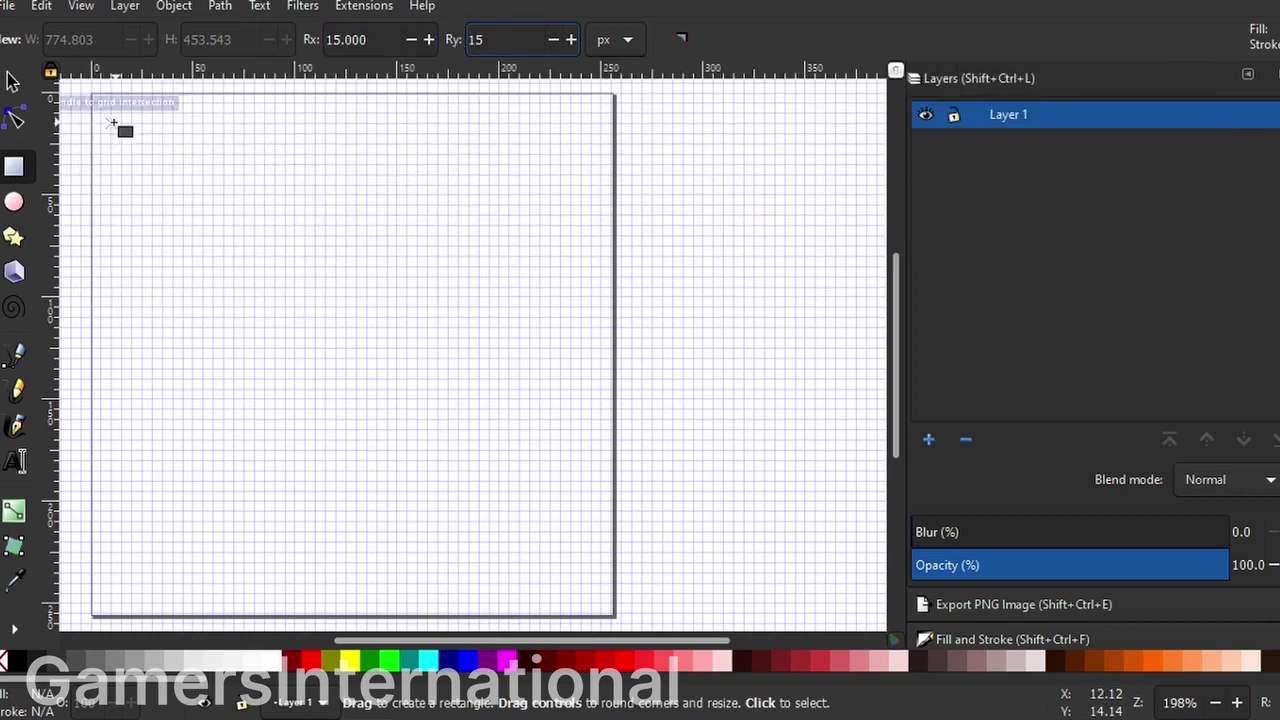
{"action": "left_click_drag", "start_coordinate": [112, 115], "coordinate": [592, 595]}
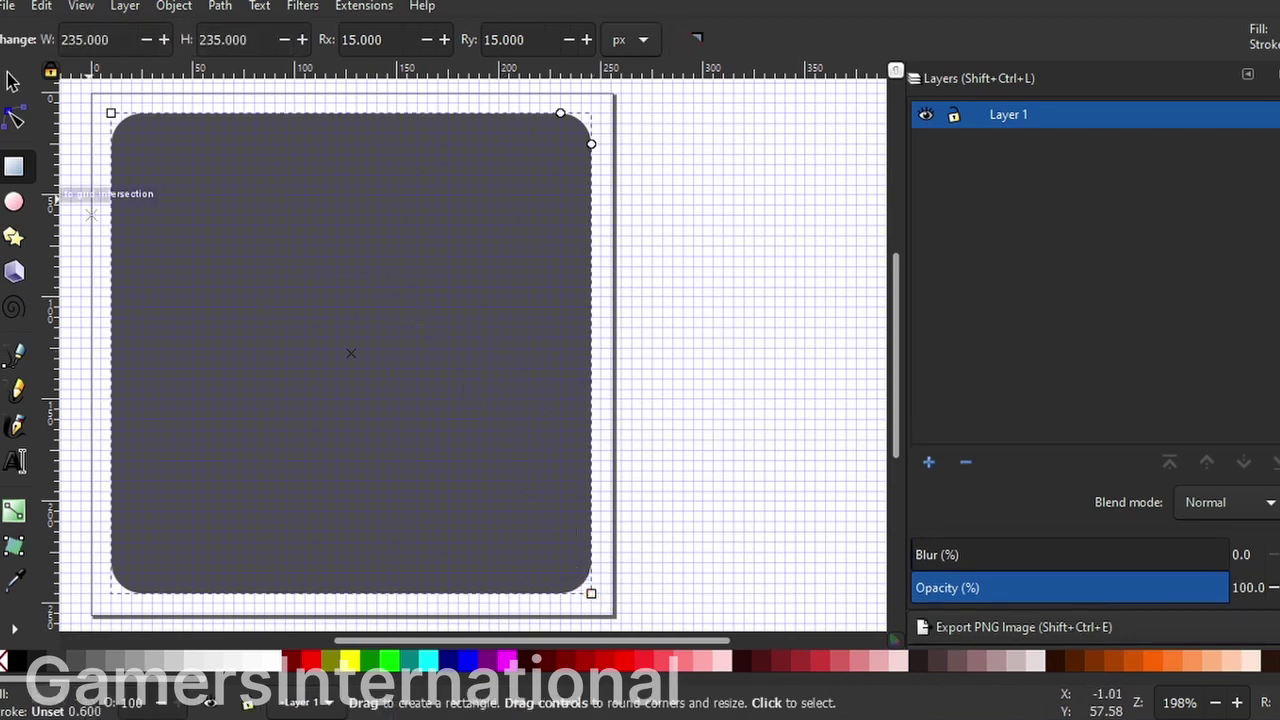
{"action": "left_click", "coordinate": [12, 82]}
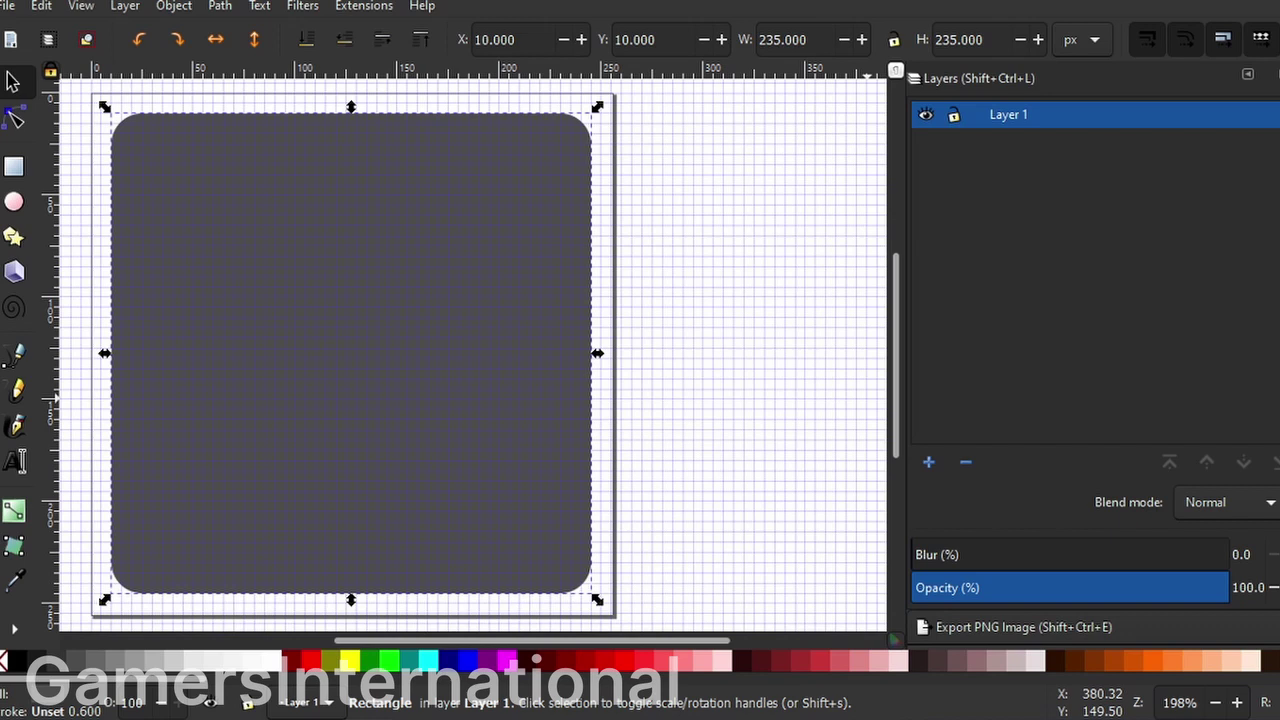
Step: Give the square a linear gradient running diagonally from its top-left to bottom-right corner
{"action": "key", "text": "ctrl+shift+f"}
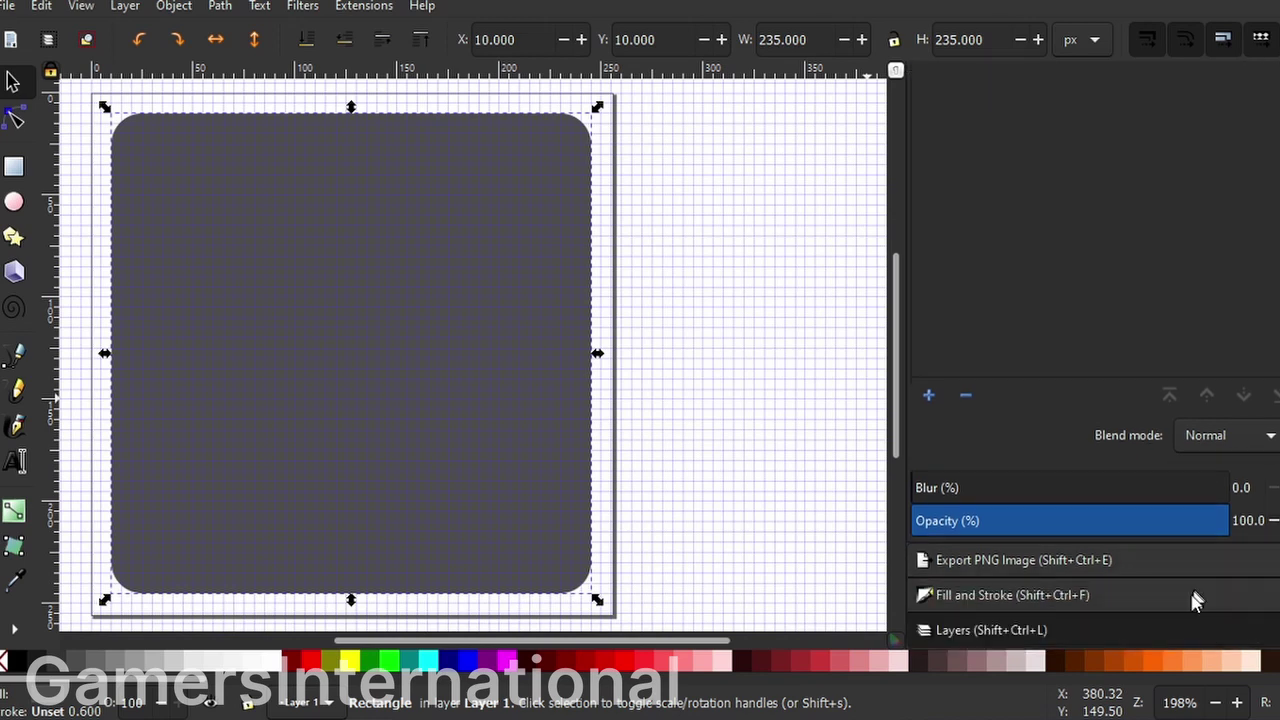
{"action": "left_click", "coordinate": [1196, 596]}
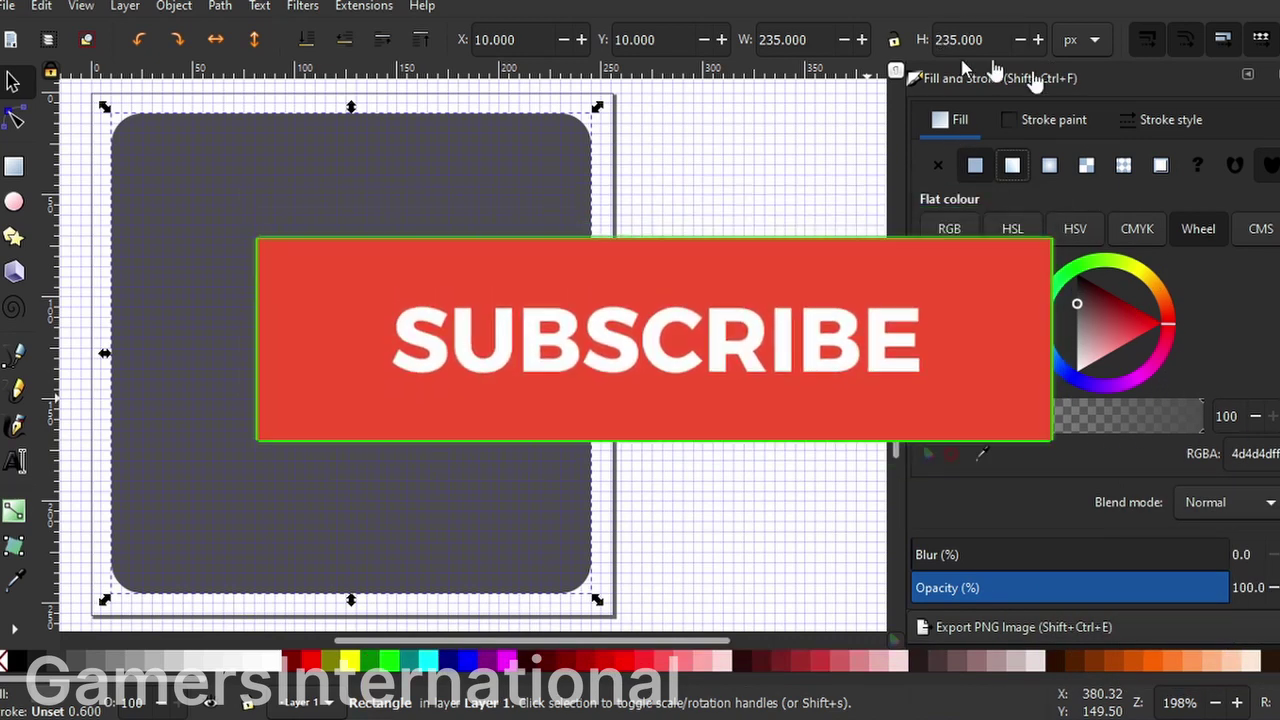
{"action": "left_click", "coordinate": [1012, 165]}
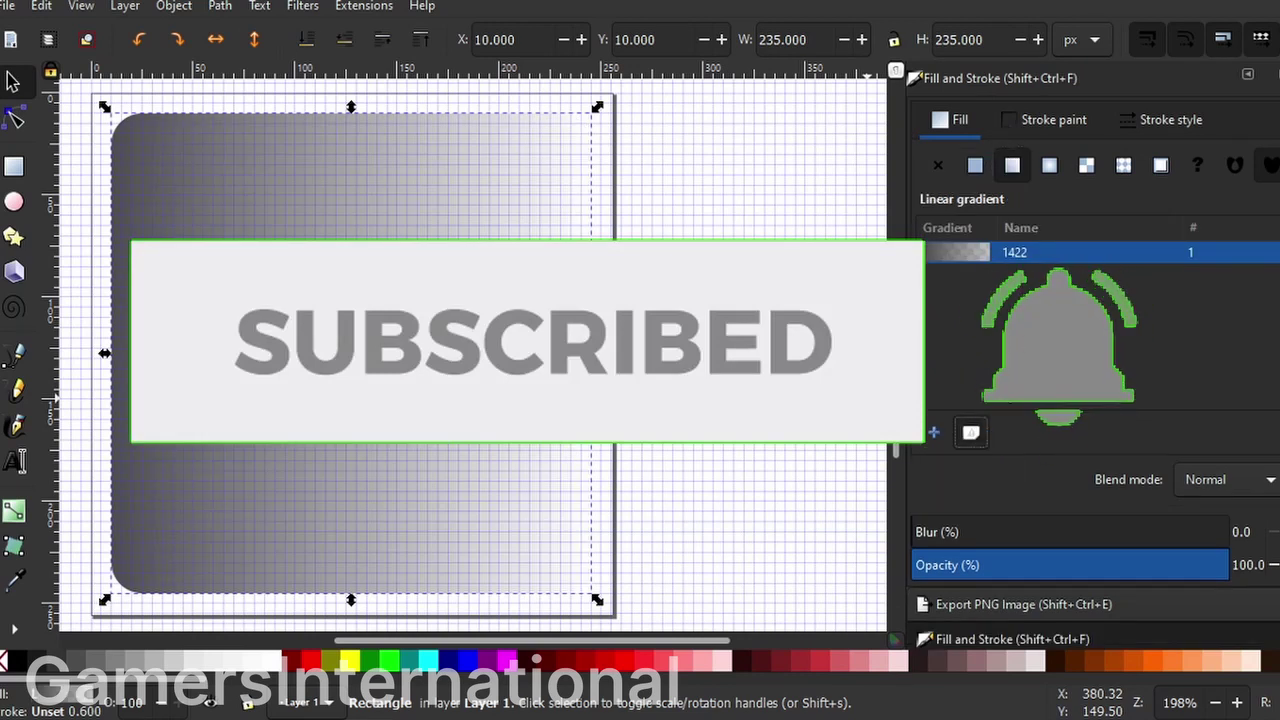
{"action": "key", "text": "g"}
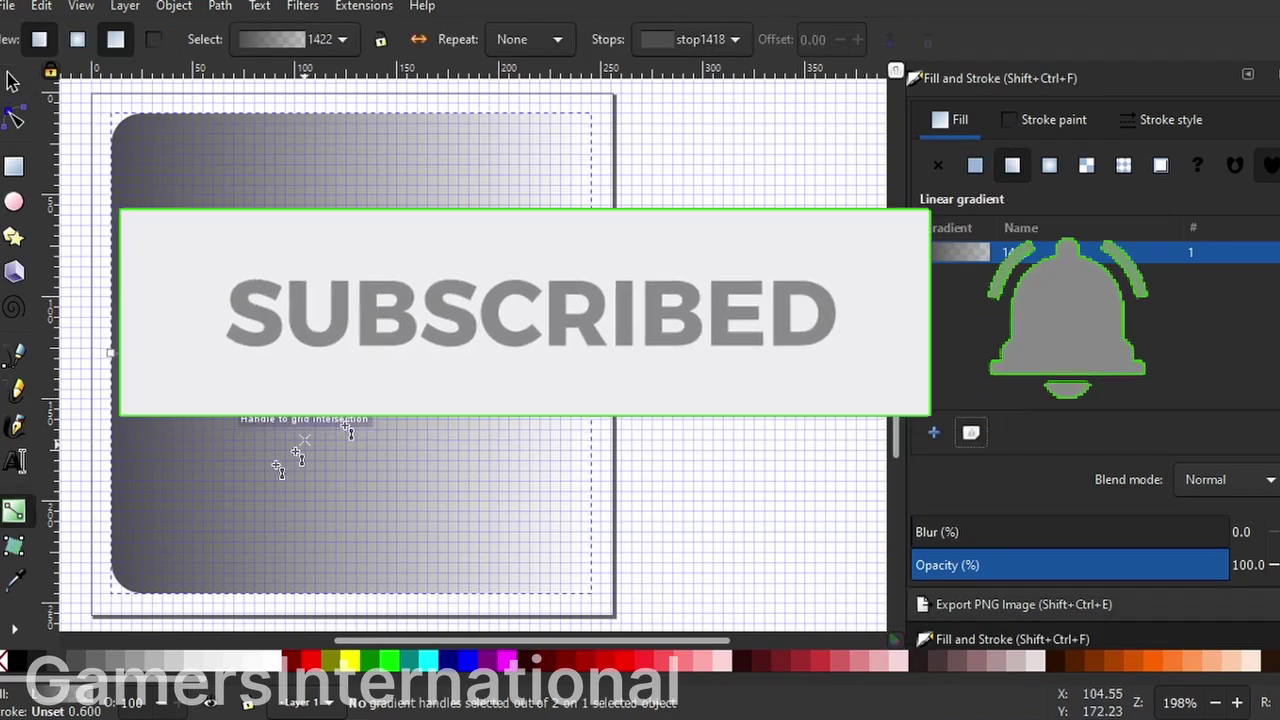
{"action": "left_click_drag", "start_coordinate": [120, 351], "coordinate": [130, 205]}
{"action": "left_click_drag", "start_coordinate": [120, 277], "coordinate": [110, 112]}
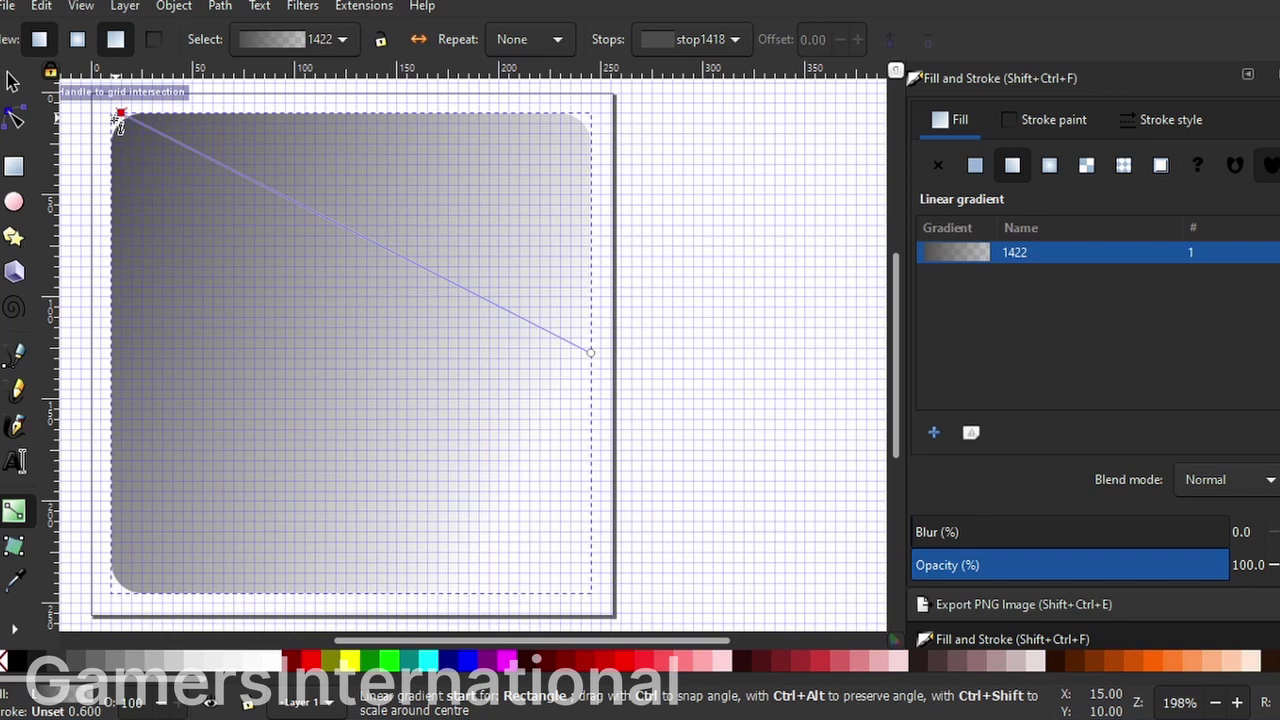
{"action": "left_click", "coordinate": [110, 112]}
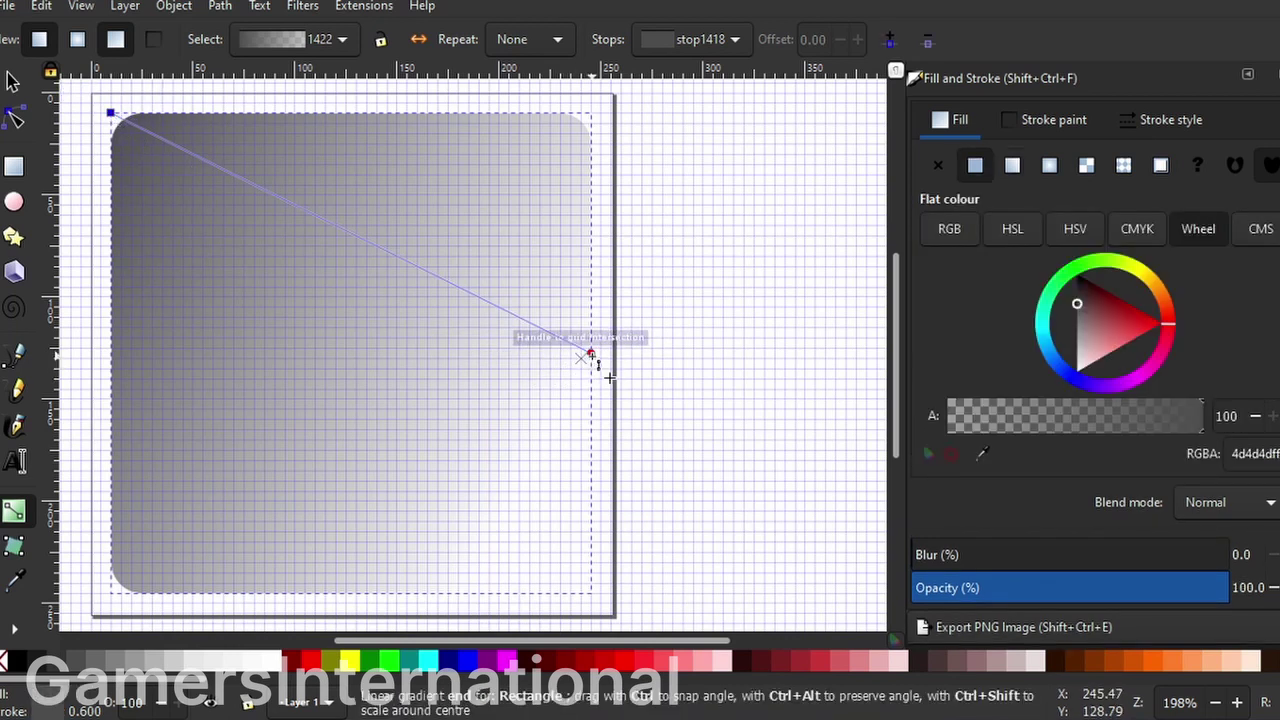
{"action": "left_click_drag", "start_coordinate": [588, 340], "coordinate": [591, 596]}
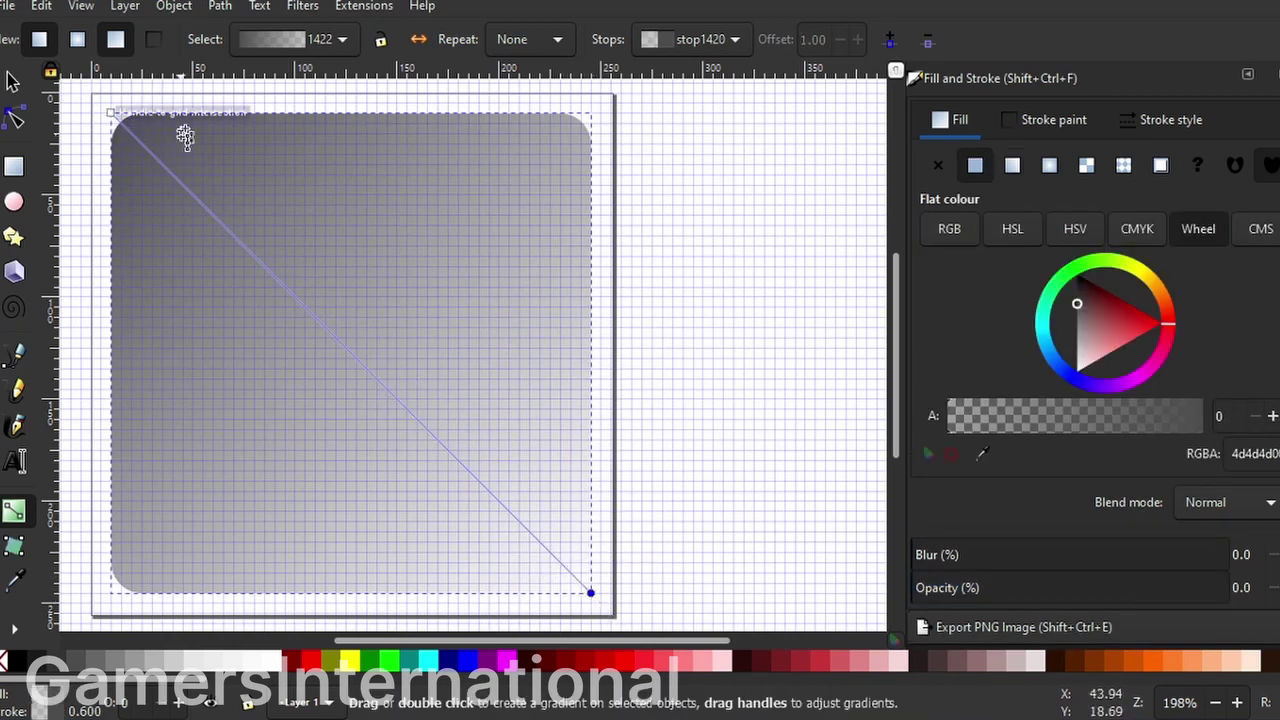
Step: Colour the gradient stops maroon at the top-left and fuchsia at the bottom-right
{"action": "left_click", "coordinate": [305, 662]}
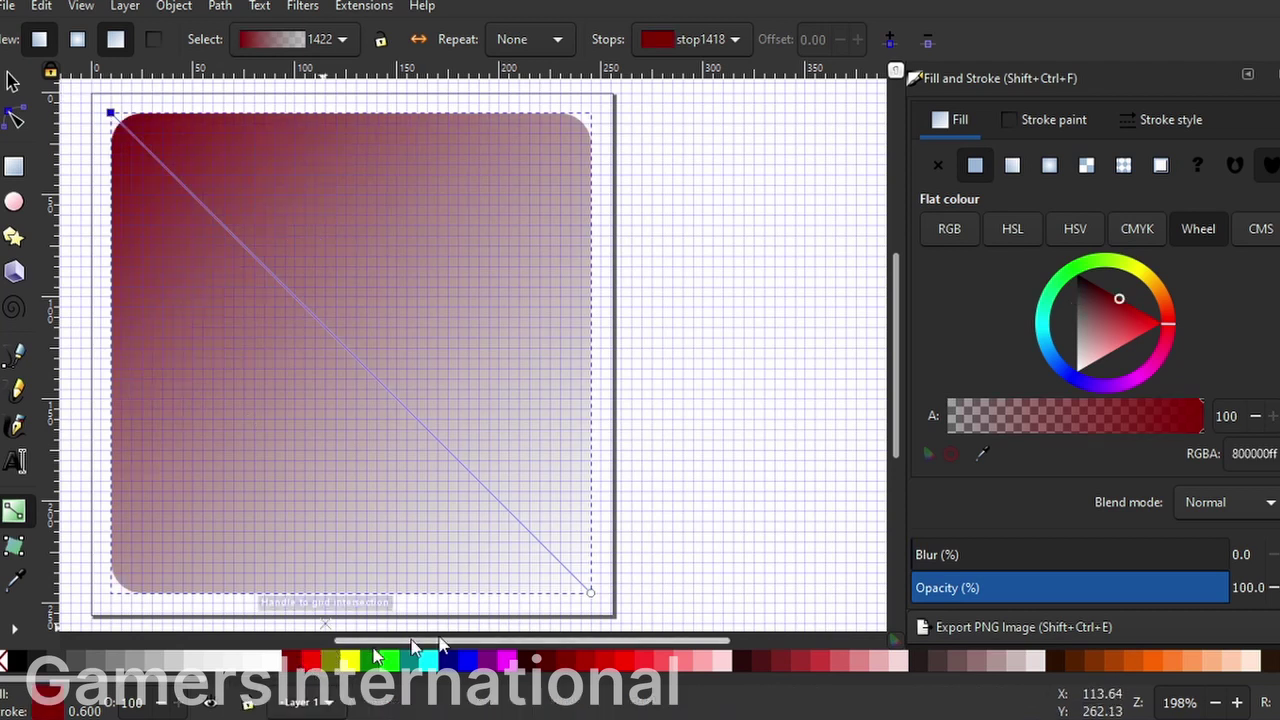
{"action": "left_click", "coordinate": [590, 594]}
{"action": "left_click", "coordinate": [507, 662]}
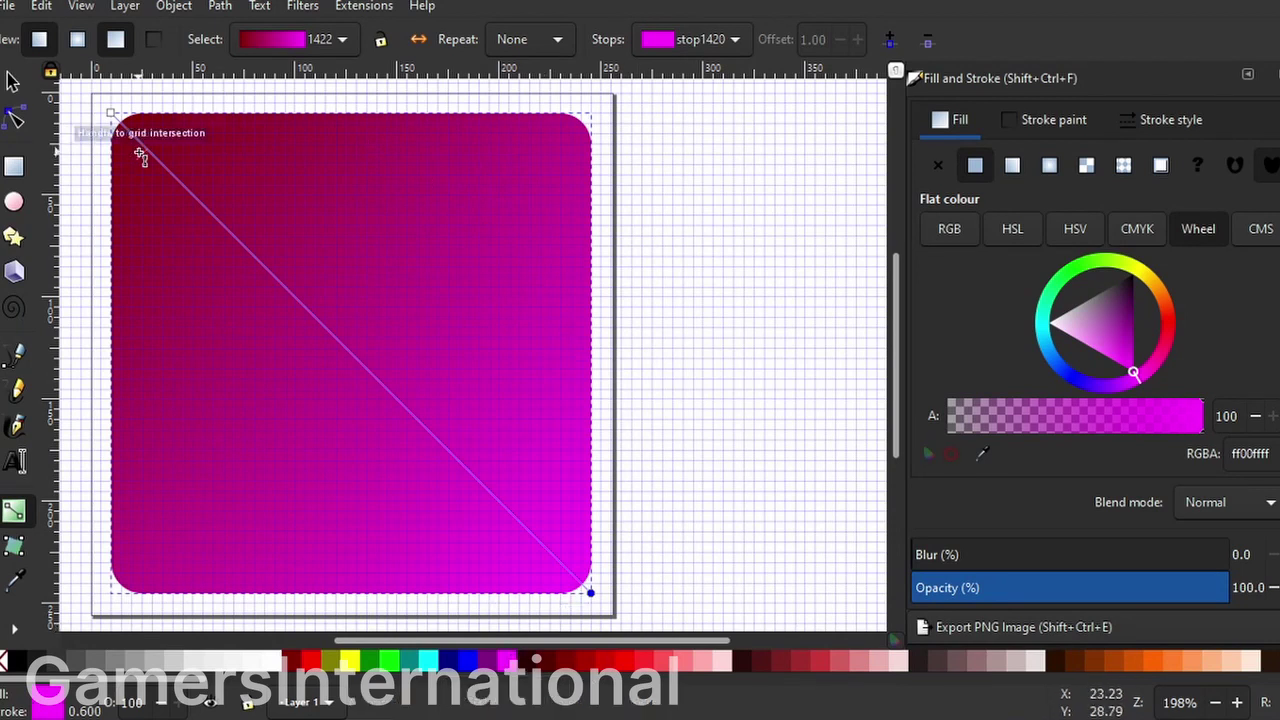
{"action": "left_click", "coordinate": [12, 84]}
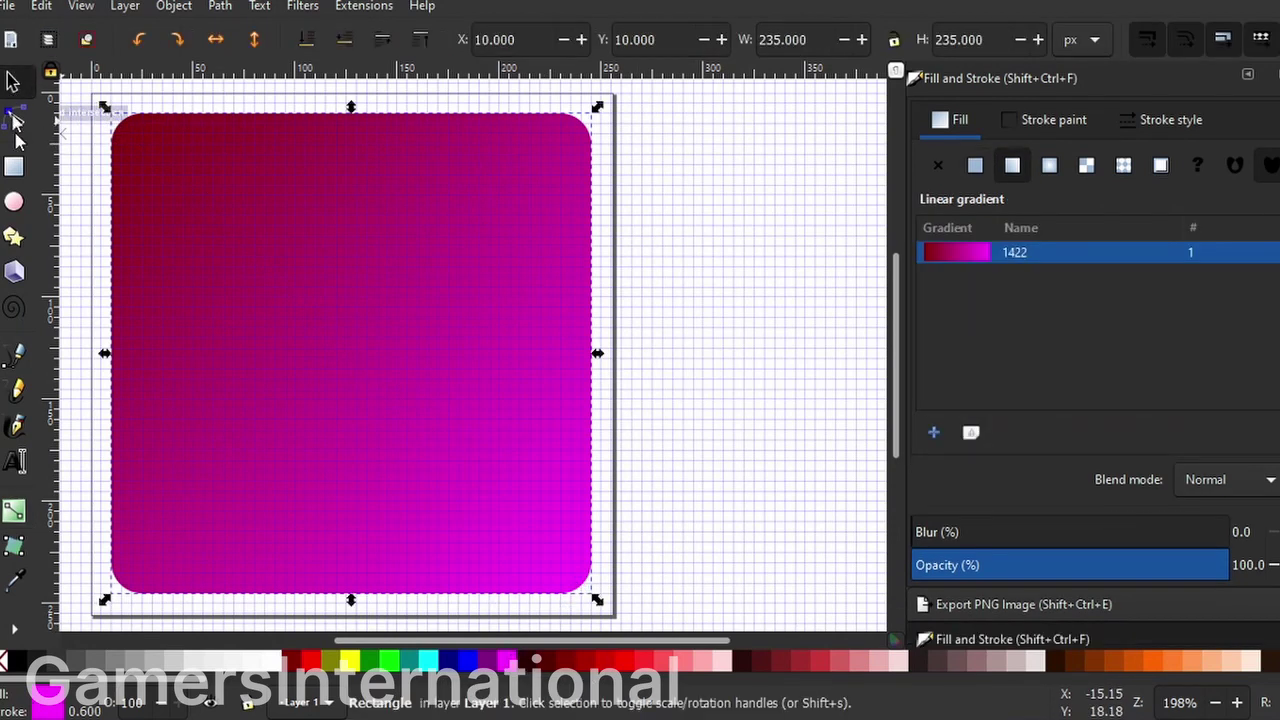
Step: Draw a 55×55 rounded square inside the large one and nudge it to 100, 95
{"action": "left_click", "coordinate": [88, 230]}
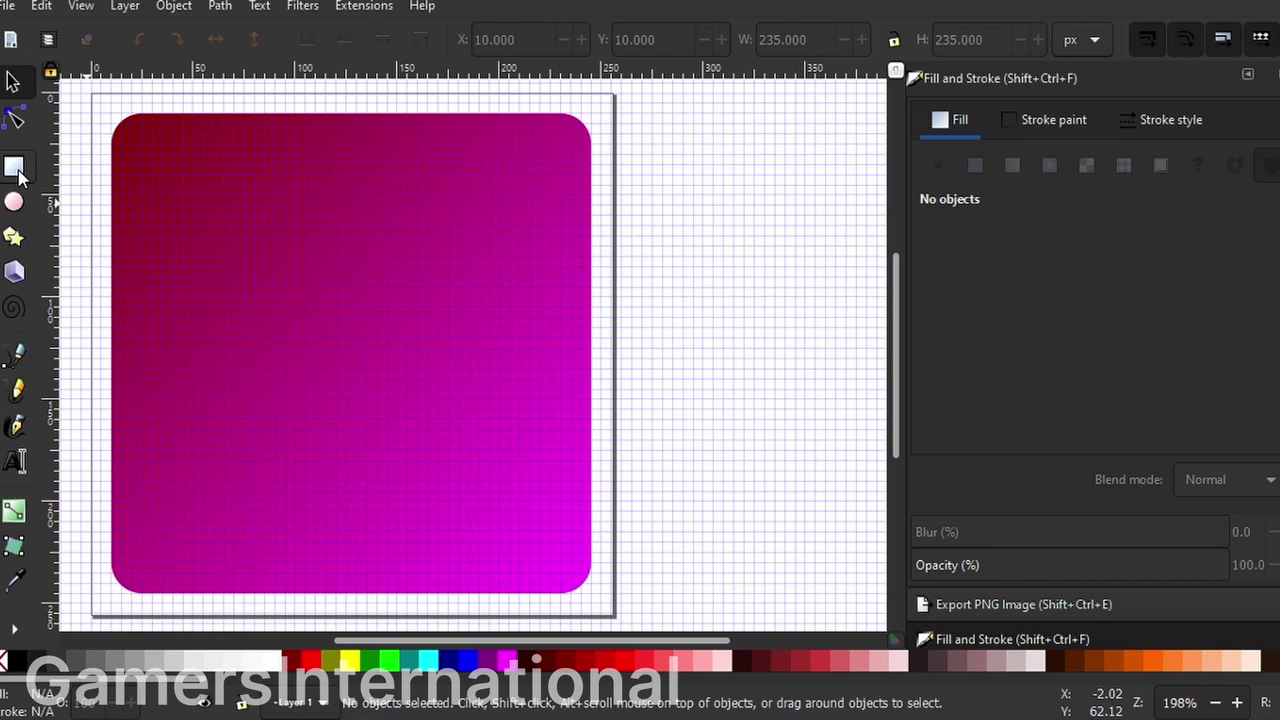
{"action": "left_click", "coordinate": [18, 170]}
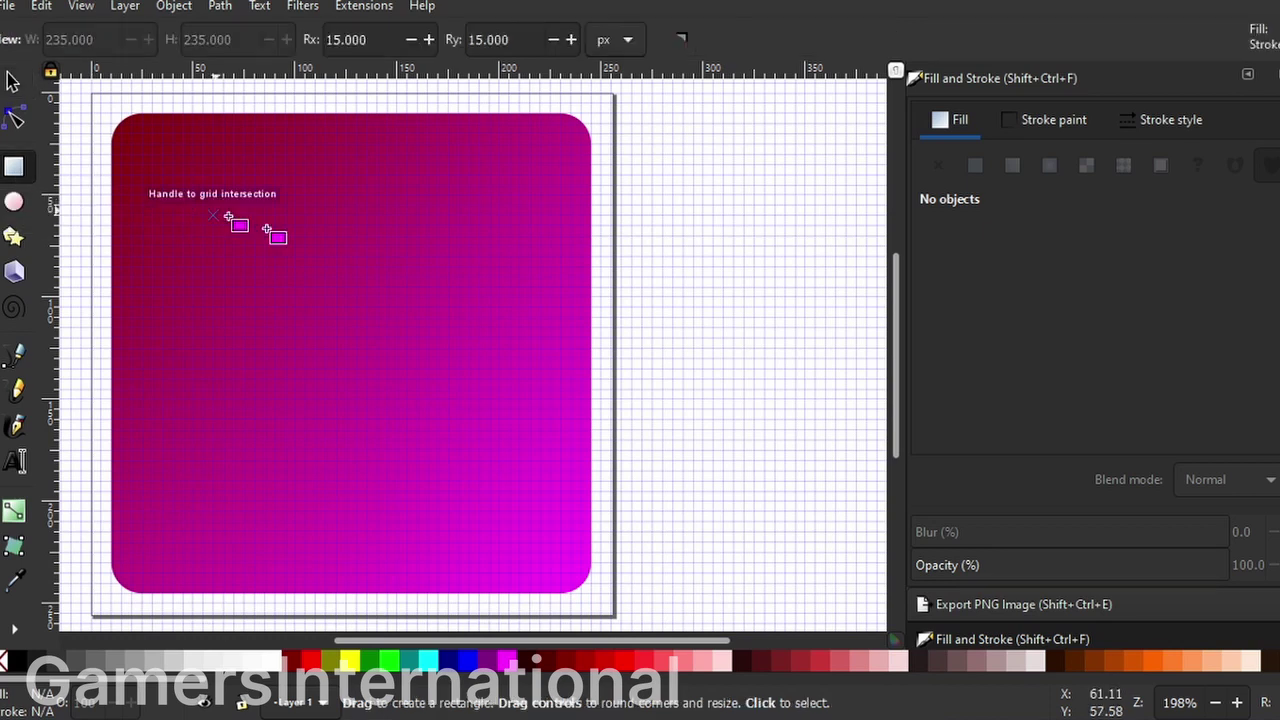
{"action": "left_click_drag", "start_coordinate": [300, 275], "coordinate": [390, 358]}
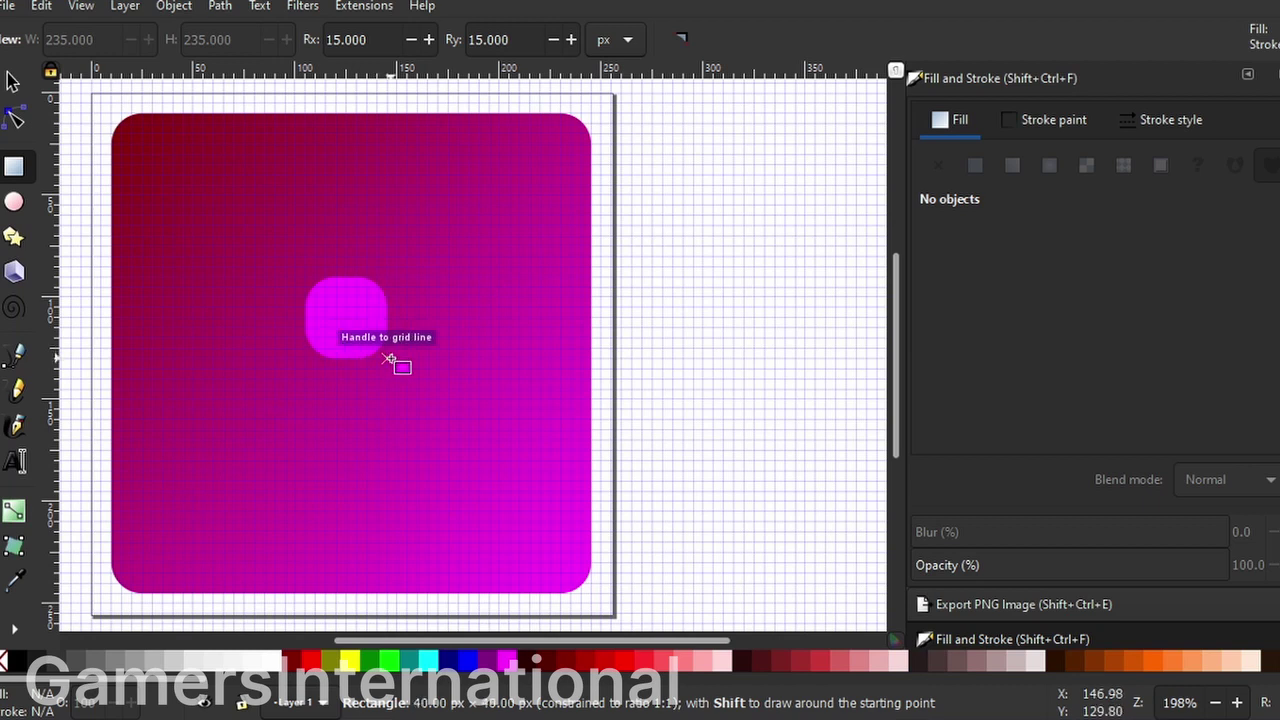
{"action": "left_click_drag", "start_coordinate": [388, 358], "coordinate": [414, 387]}
{"action": "key", "text": "s"}
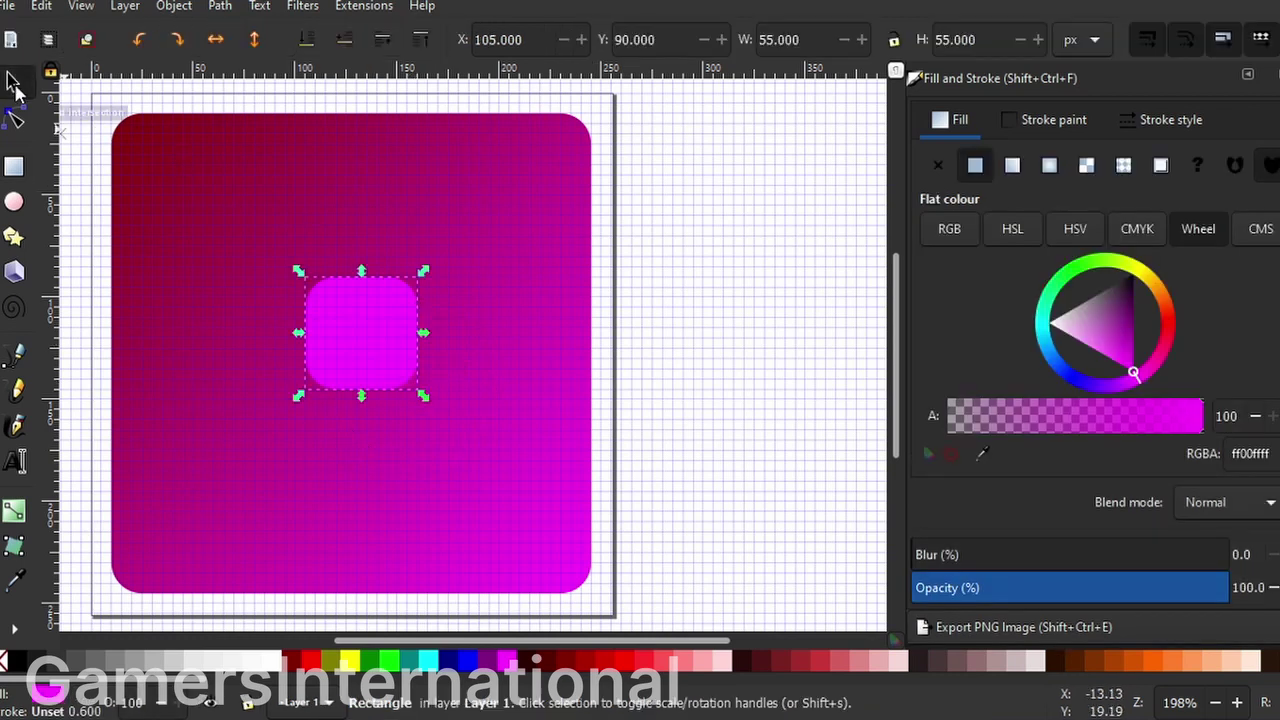
{"action": "left_click_drag", "start_coordinate": [365, 348], "coordinate": [357, 358]}
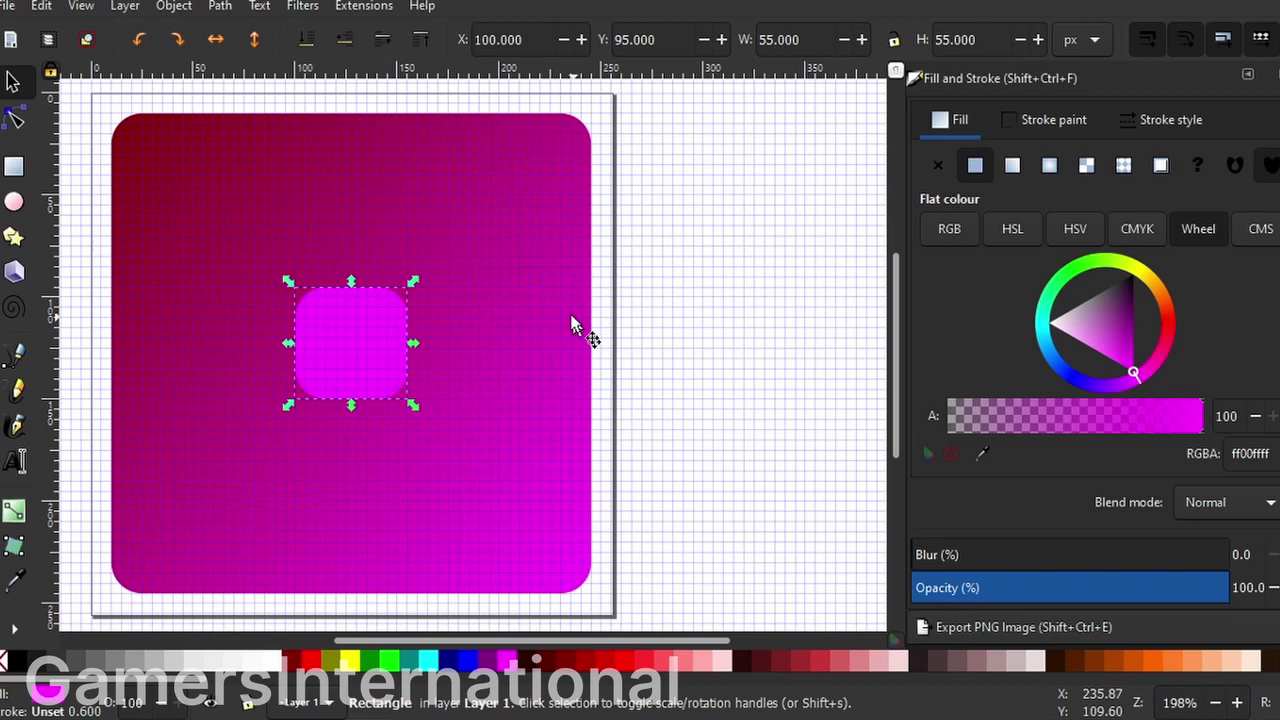
Step: Select both squares and subtract the small one from the gradient square with Path > Difference
{"action": "left_click", "coordinate": [410, 182]}
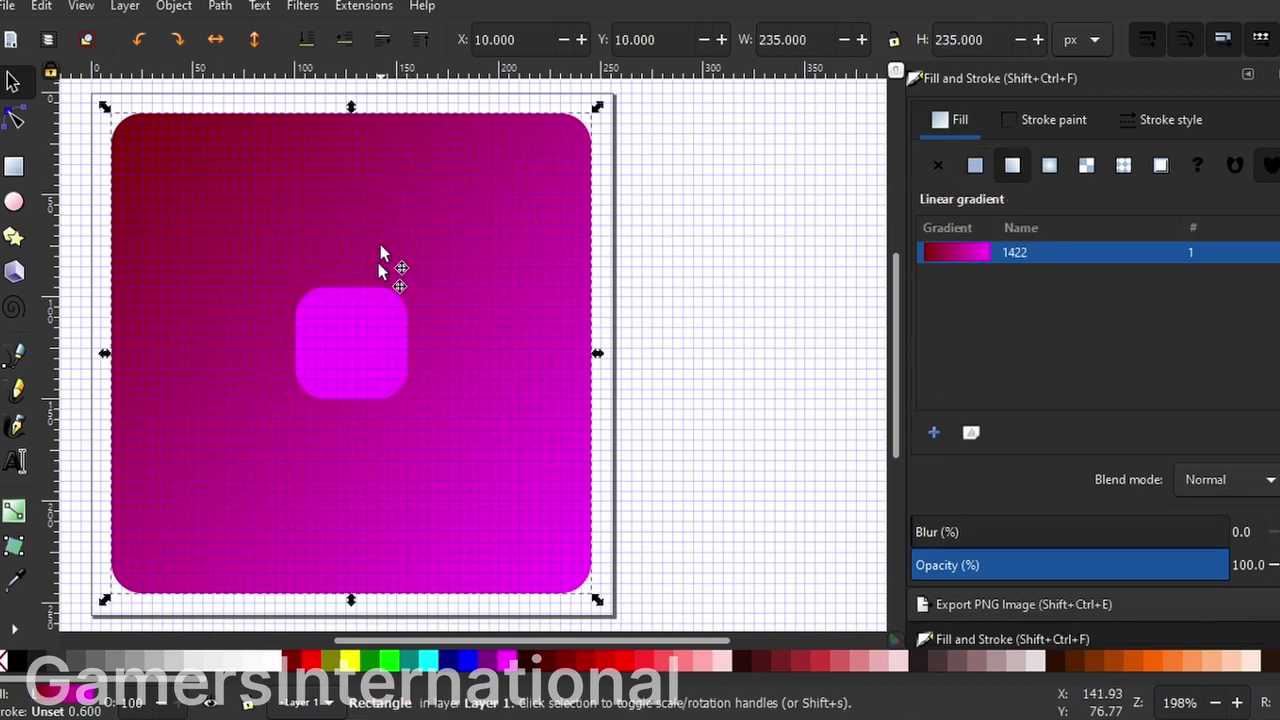
{"action": "left_click", "coordinate": [366, 323], "text": "shift"}
{"action": "left_click", "coordinate": [175, 6]}
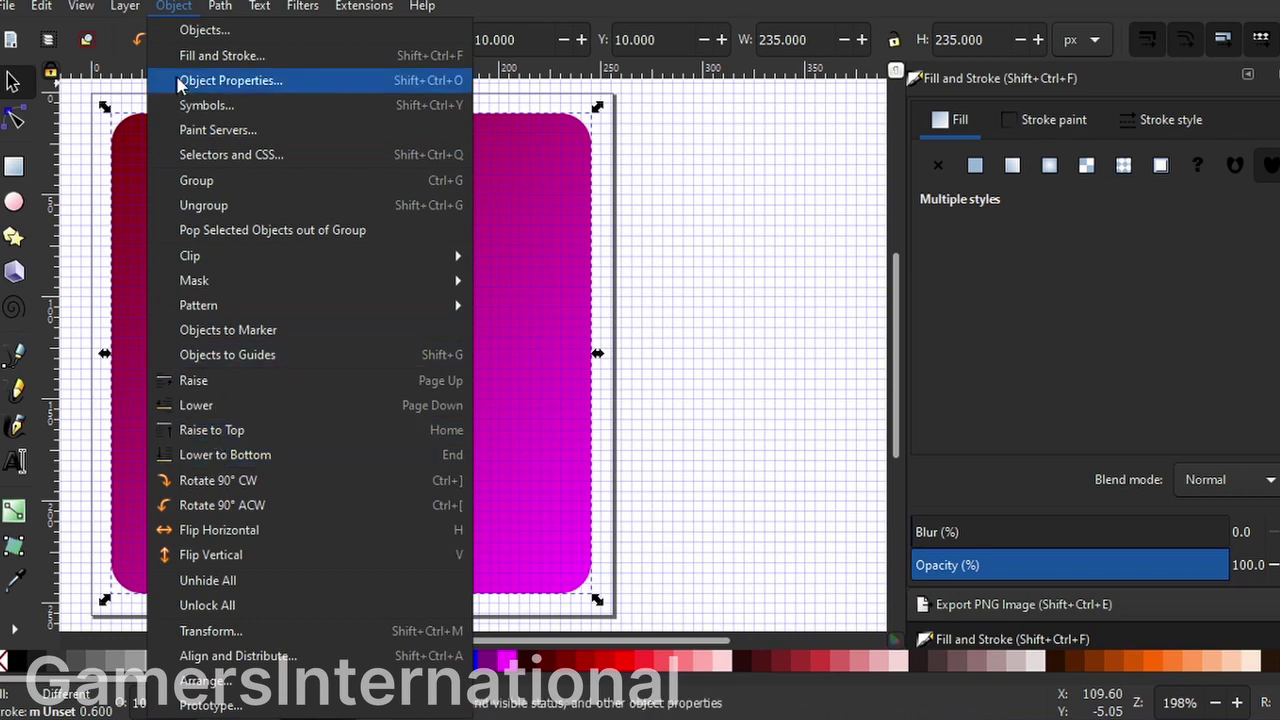
{"action": "left_click", "coordinate": [220, 6]}
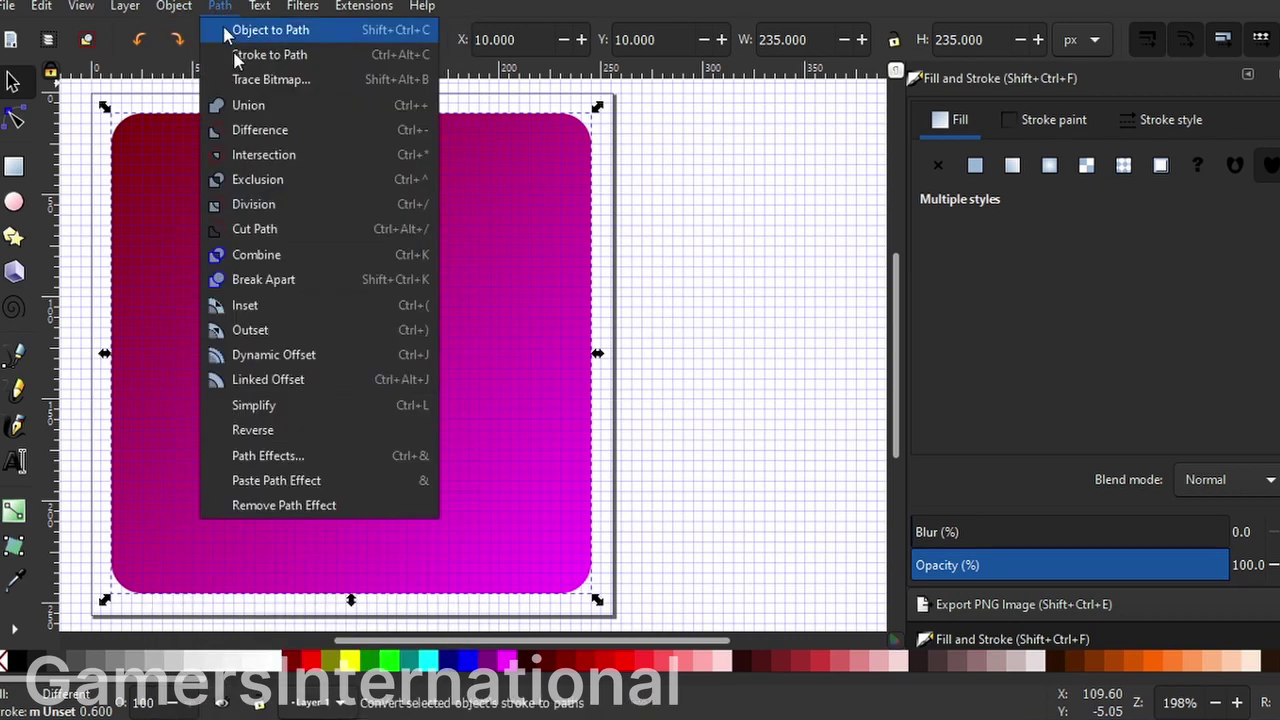
{"action": "left_click", "coordinate": [303, 128]}
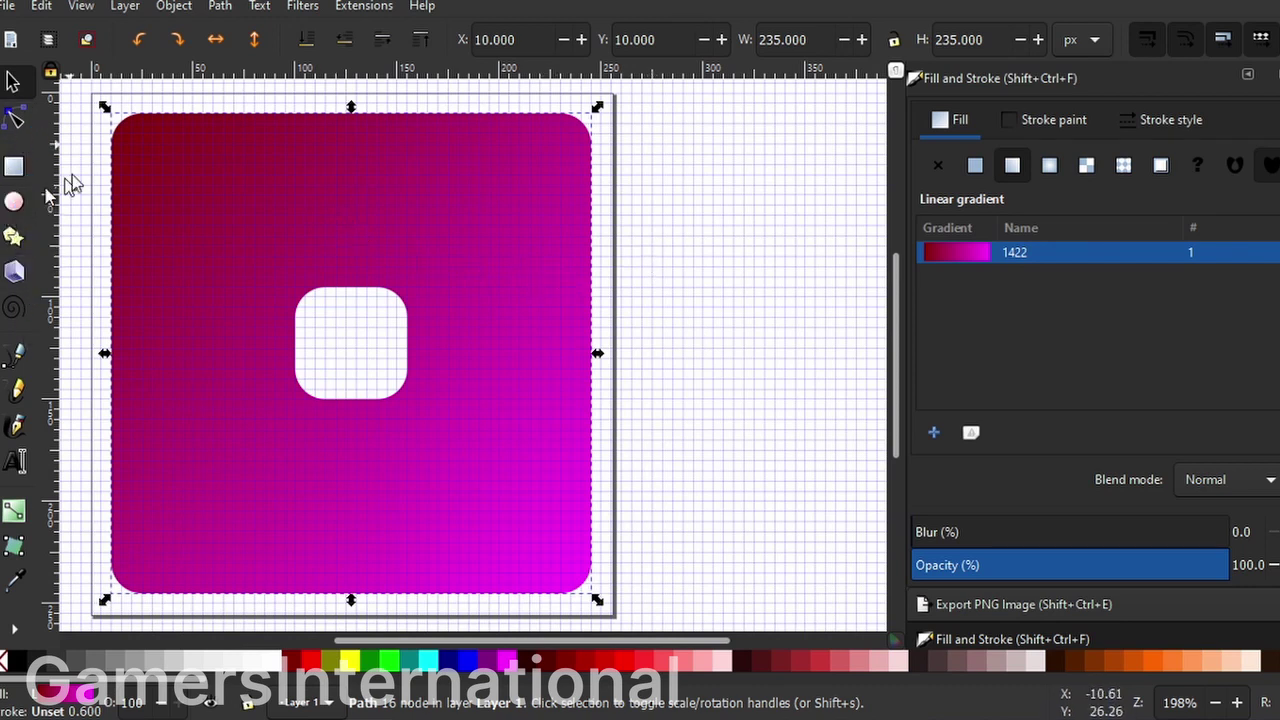
Step: Tilt the cut-out shape slightly, then shrink, reposition and enlarge it to fill the page
{"action": "left_click", "coordinate": [144, 141]}
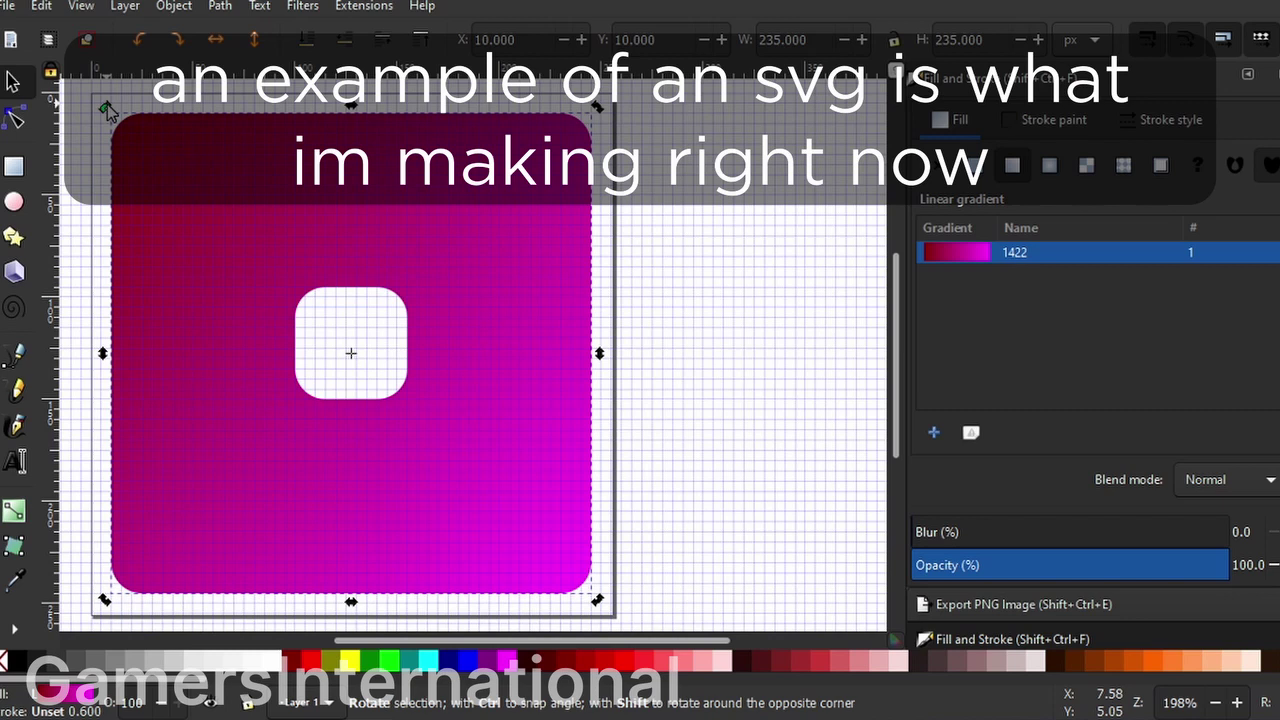
{"action": "mouse_move", "coordinate": [107, 108]}
{"action": "left_mouse_down"}
{"action": "mouse_move", "coordinate": [151, 101]}
{"action": "mouse_move", "coordinate": [165, 122]}
{"action": "mouse_move", "coordinate": [212, 122]}
{"action": "left_mouse_up"}
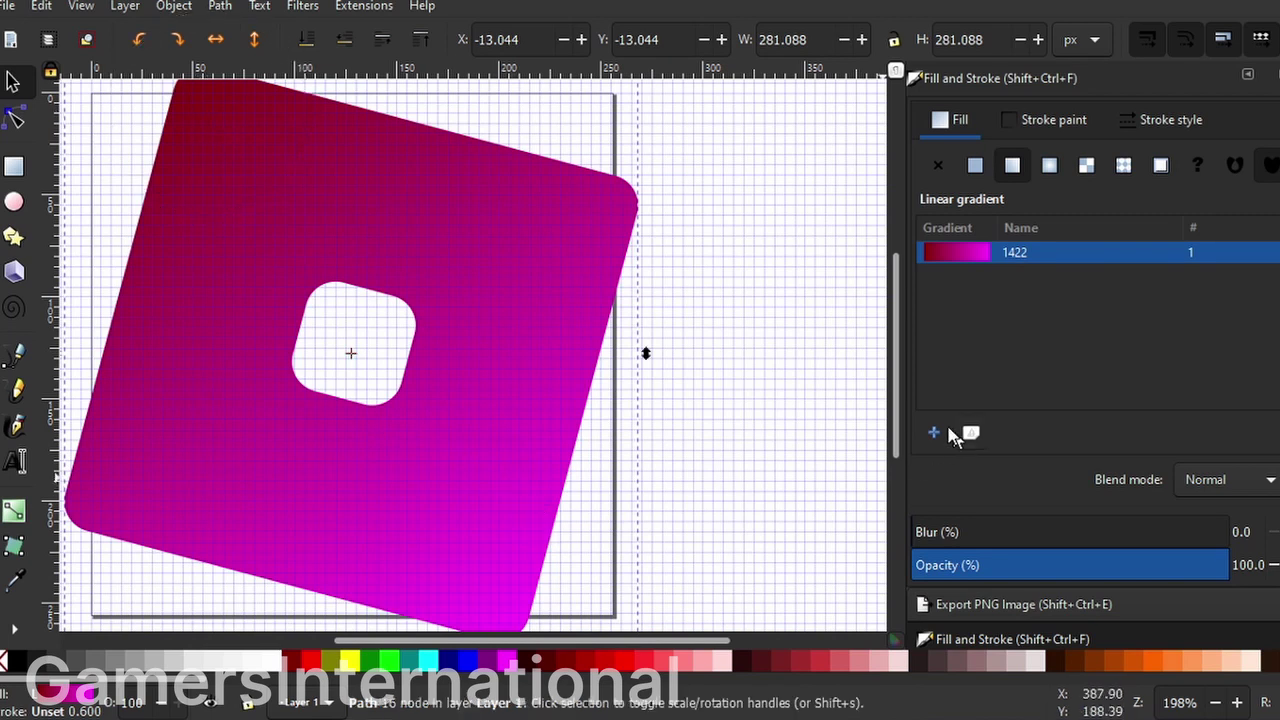
{"action": "scroll", "coordinate": [902, 410], "scroll_direction": "down", "scroll_amount": 2}
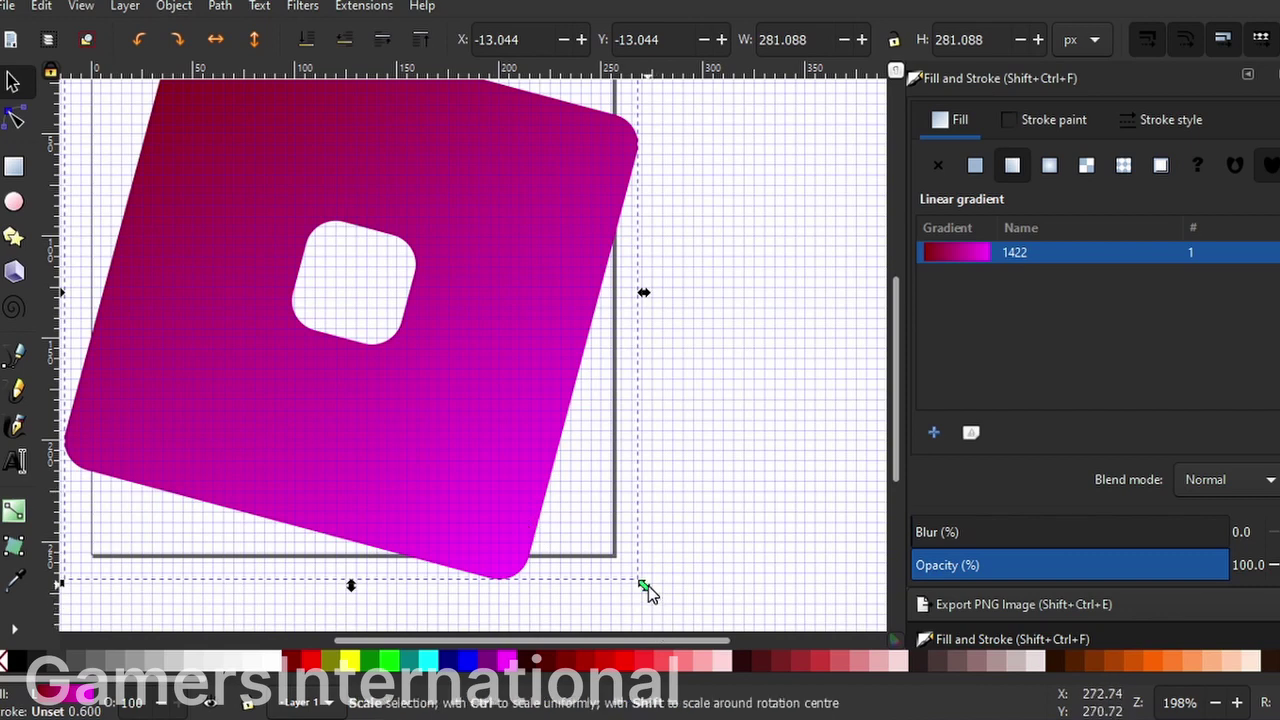
{"action": "left_click_drag", "start_coordinate": [648, 586], "coordinate": [543, 447]}
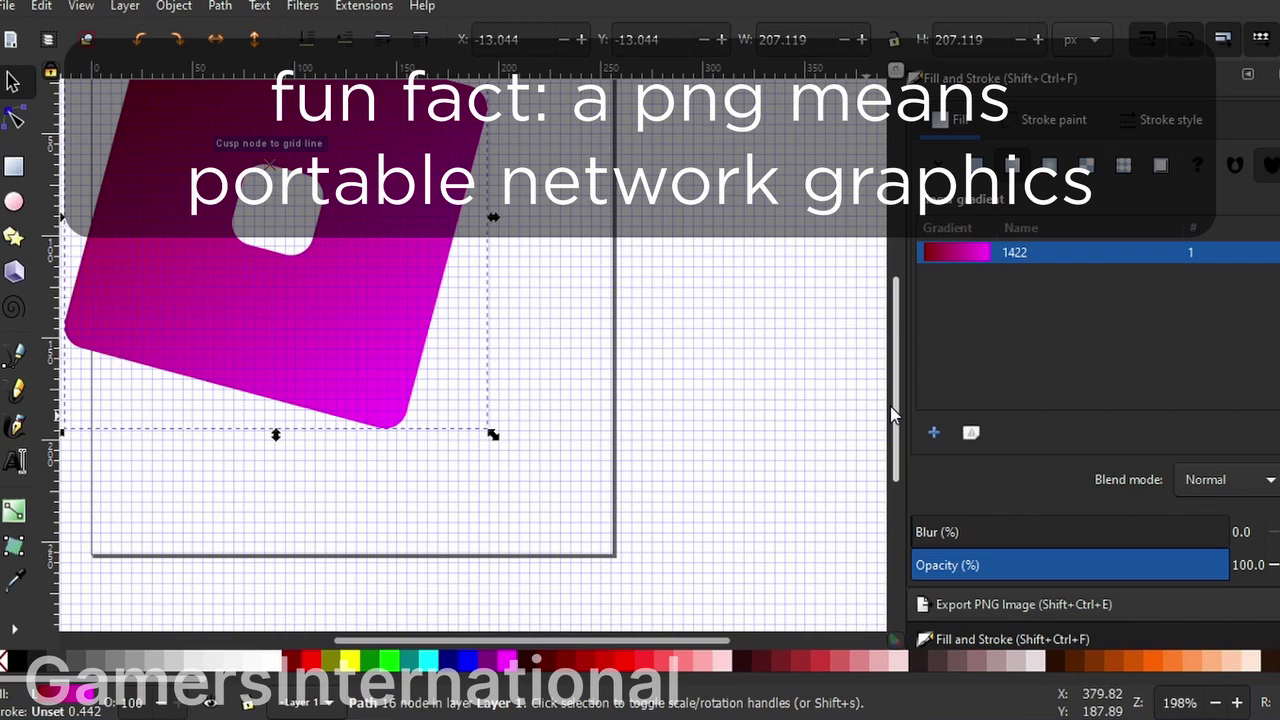
{"action": "scroll", "coordinate": [895, 395], "scroll_direction": "up", "scroll_amount": 2}
{"action": "scroll", "coordinate": [895, 395], "scroll_direction": "up", "scroll_amount": 2}
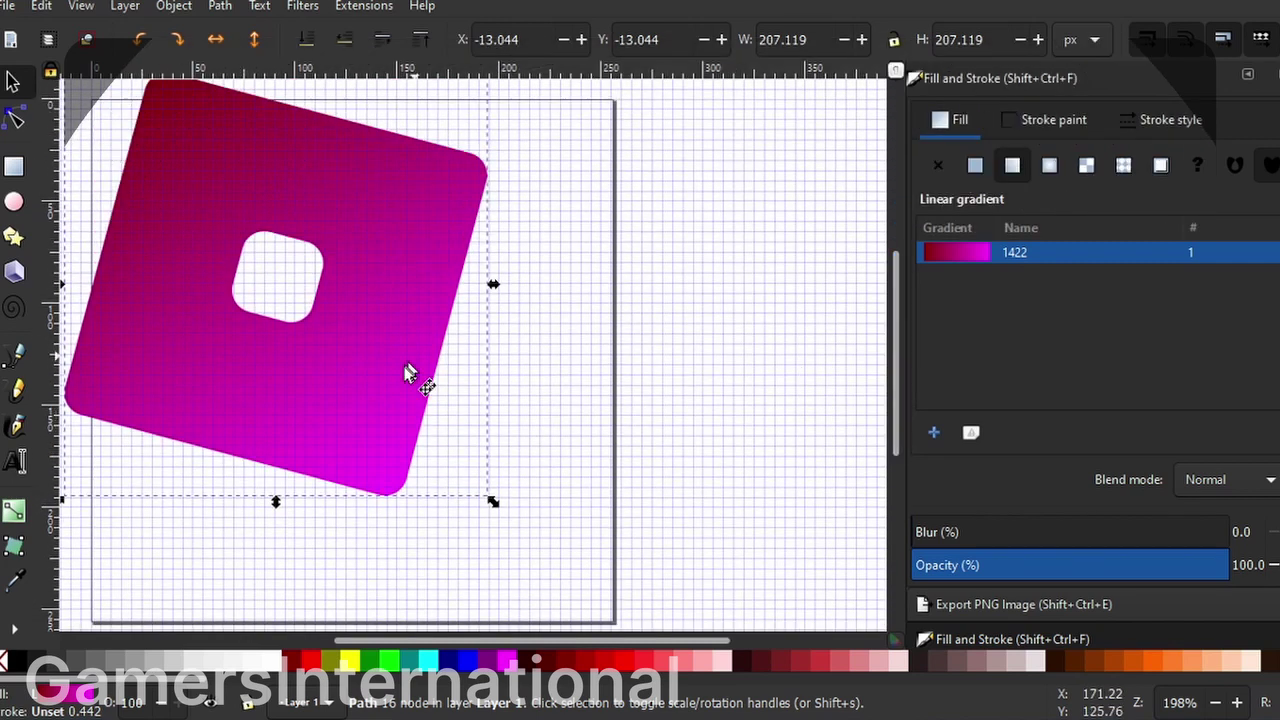
{"action": "mouse_move", "coordinate": [409, 371]}
{"action": "left_mouse_down"}
{"action": "mouse_move", "coordinate": [468, 419]}
{"action": "mouse_move", "coordinate": [430, 360]}
{"action": "left_mouse_up"}
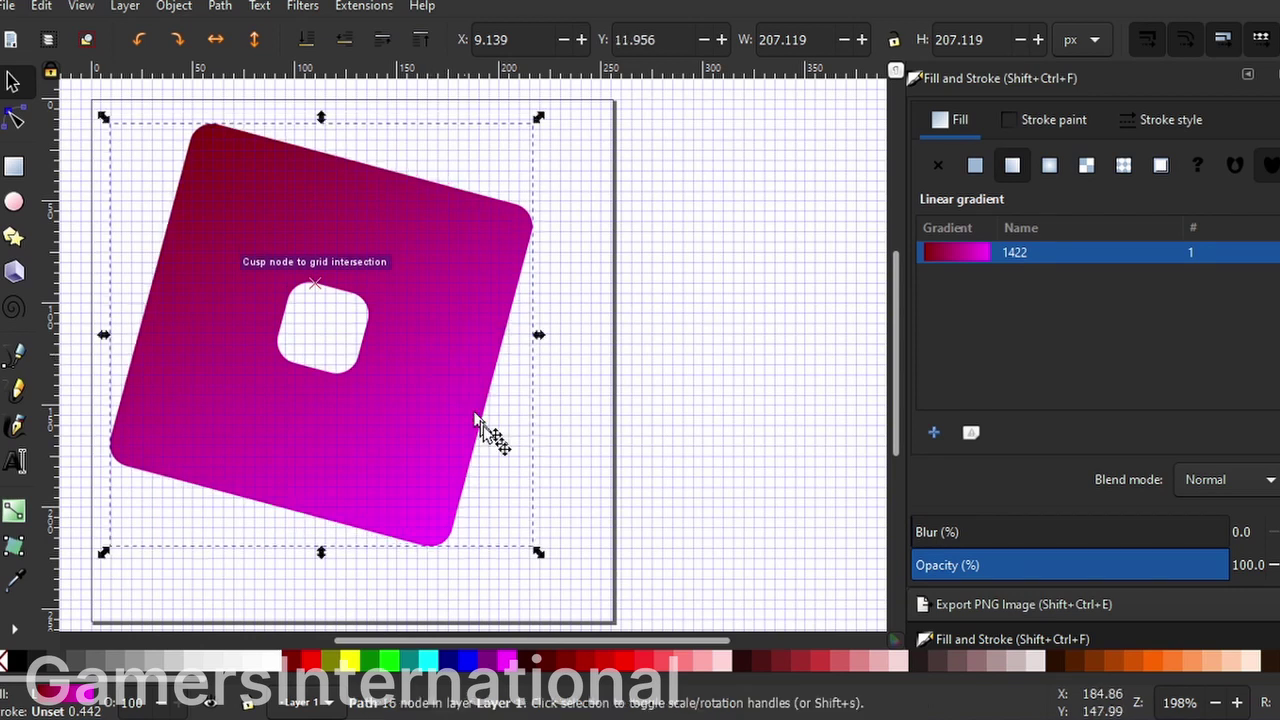
{"action": "left_click_drag", "start_coordinate": [537, 548], "coordinate": [597, 628]}
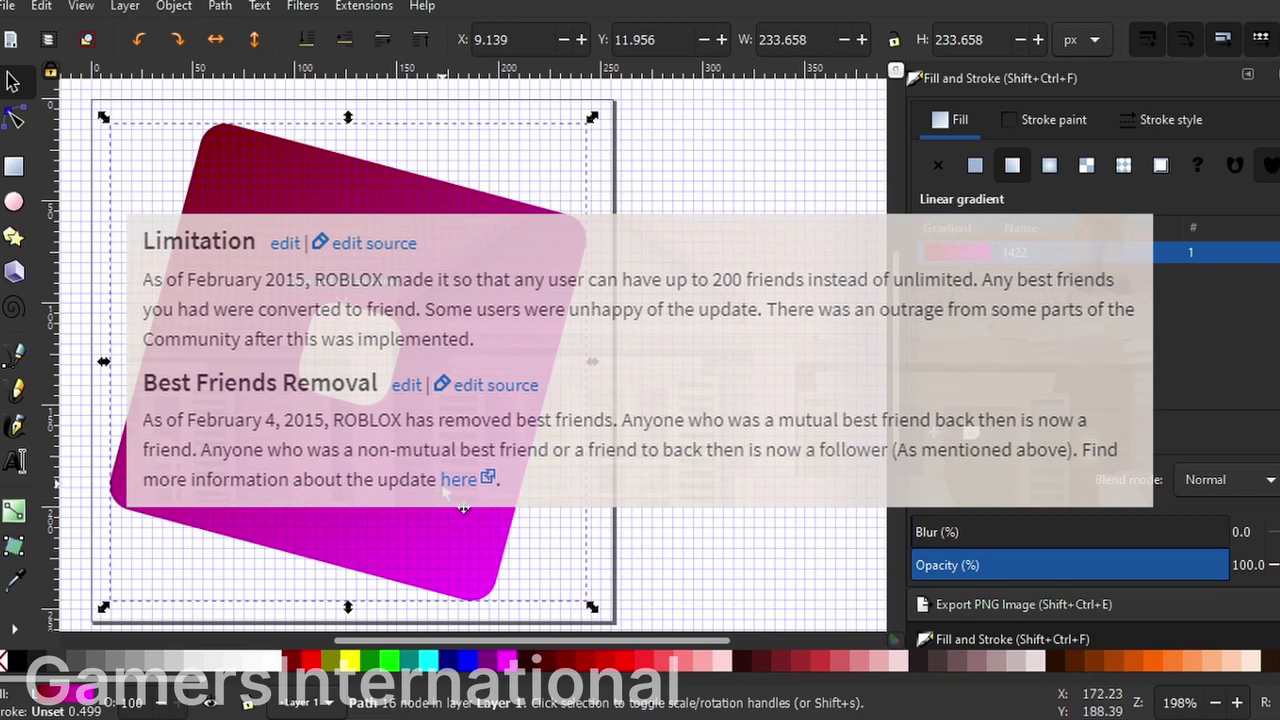
{"action": "left_click_drag", "start_coordinate": [463, 508], "coordinate": [468, 508]}
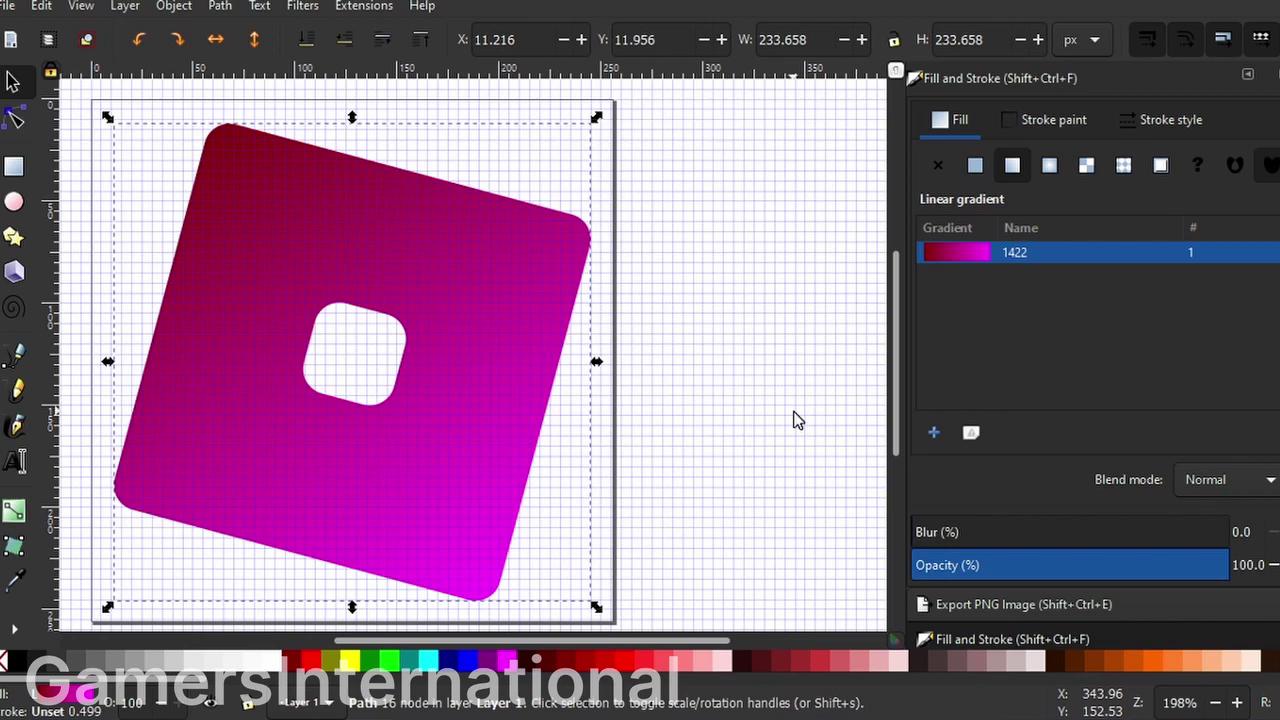
{"action": "left_click", "coordinate": [790, 420]}
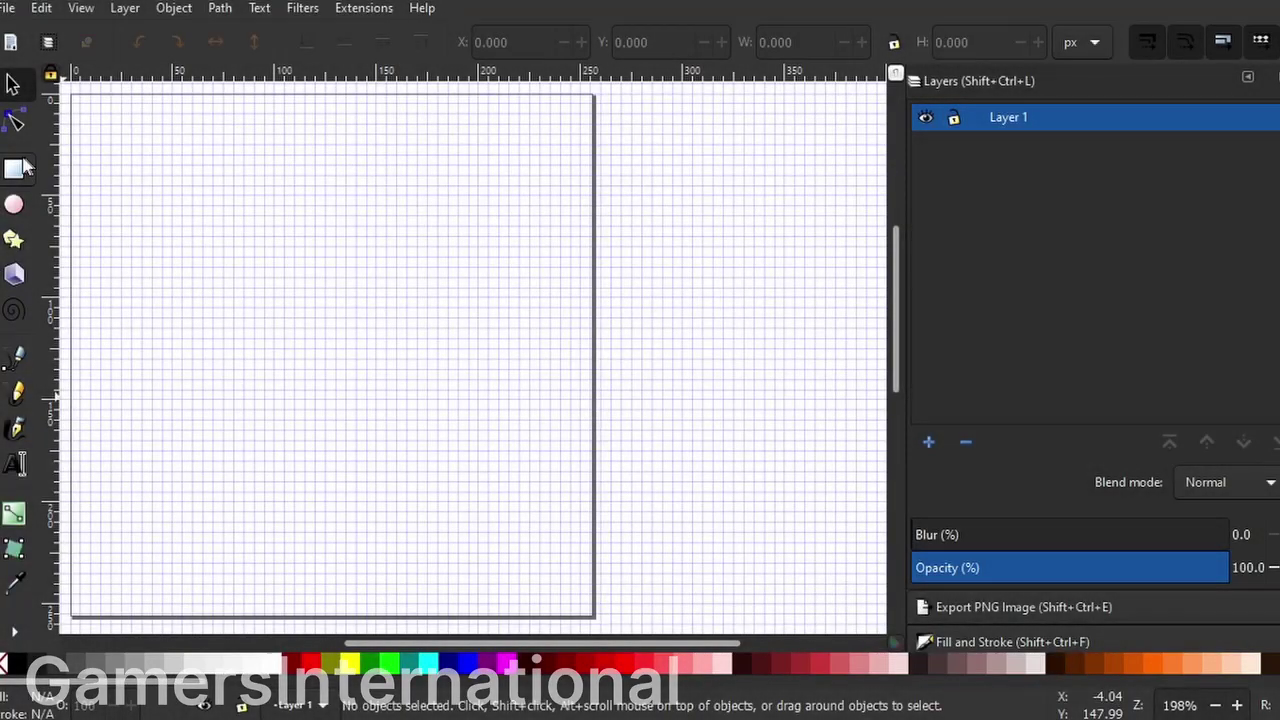
Step: Draw a 115×57.5 px rectangle with 15 px horizontal and vertical corner radii
{"action": "left_click", "coordinate": [18, 170]}
{"action": "left_click_drag", "start_coordinate": [204, 340], "coordinate": [440, 458]}
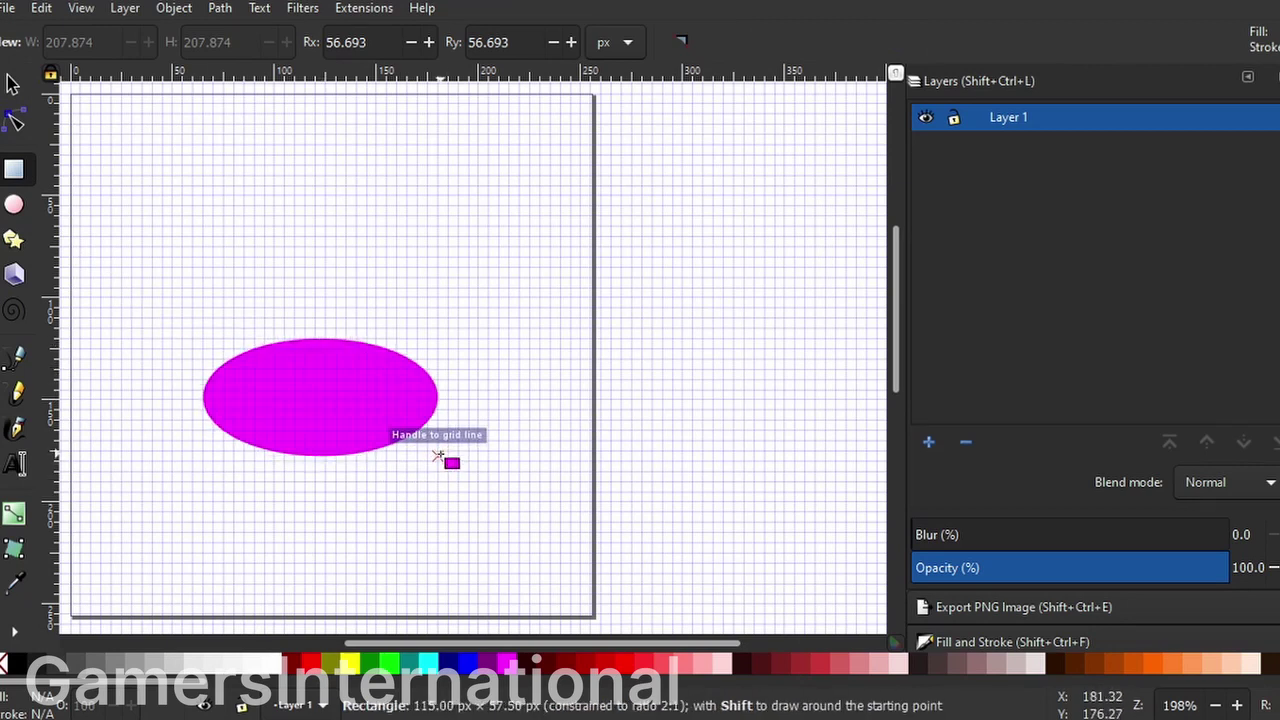
{"action": "left_click_drag", "start_coordinate": [440, 458], "coordinate": [440, 458]}
{"action": "double_click", "coordinate": [370, 42]}
{"action": "type", "text": "15"}
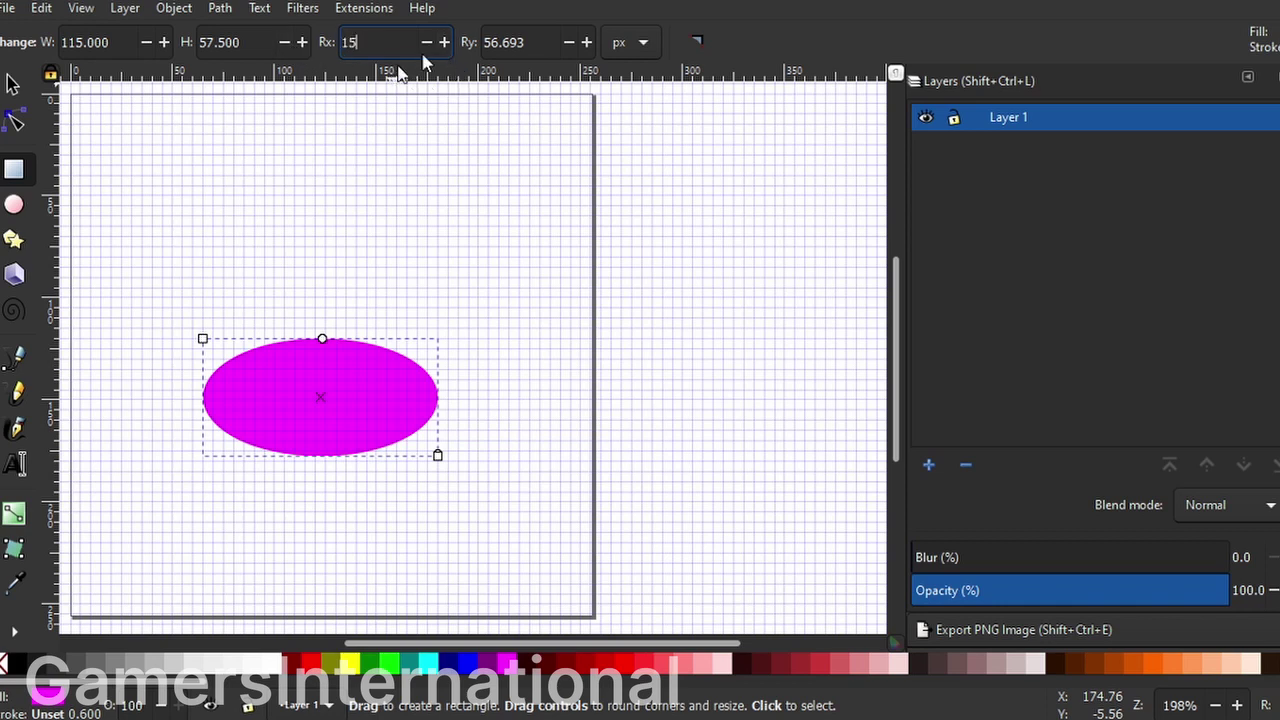
{"action": "key", "text": "Return"}
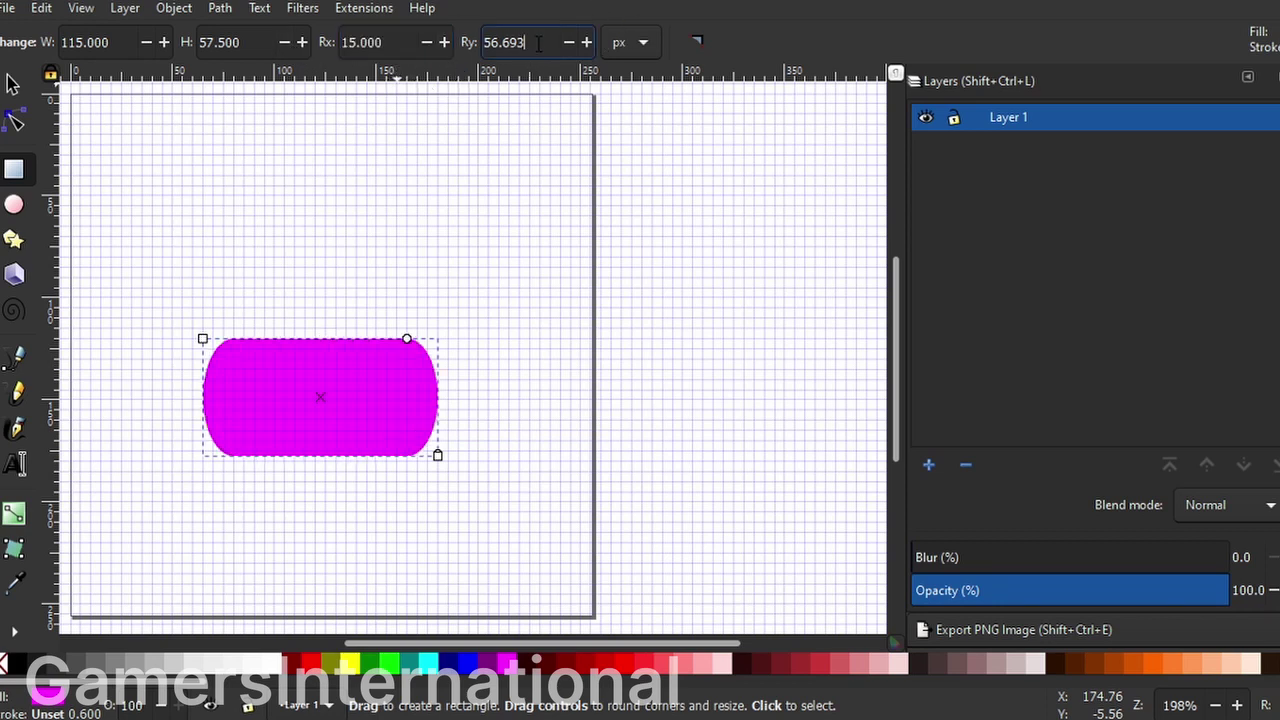
{"action": "double_click", "coordinate": [520, 42]}
{"action": "type", "text": "15.000"}
{"action": "key", "text": "Return"}
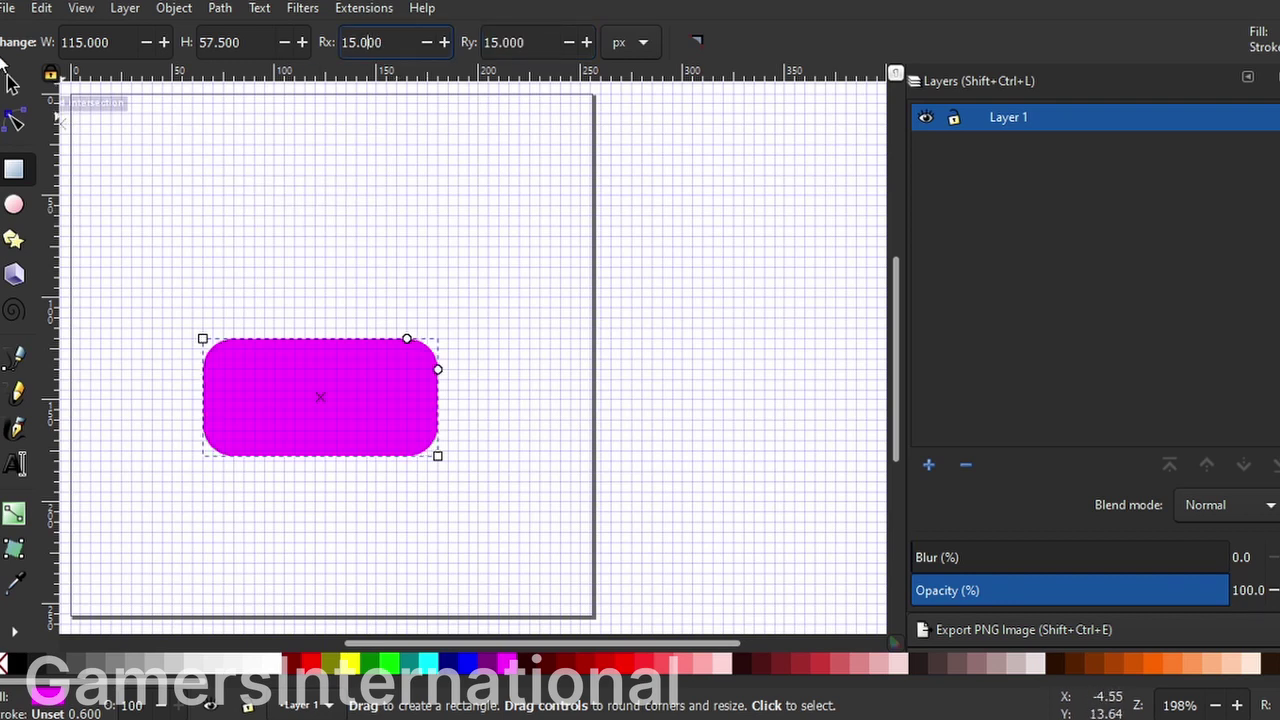
{"action": "left_click", "coordinate": [12, 85]}
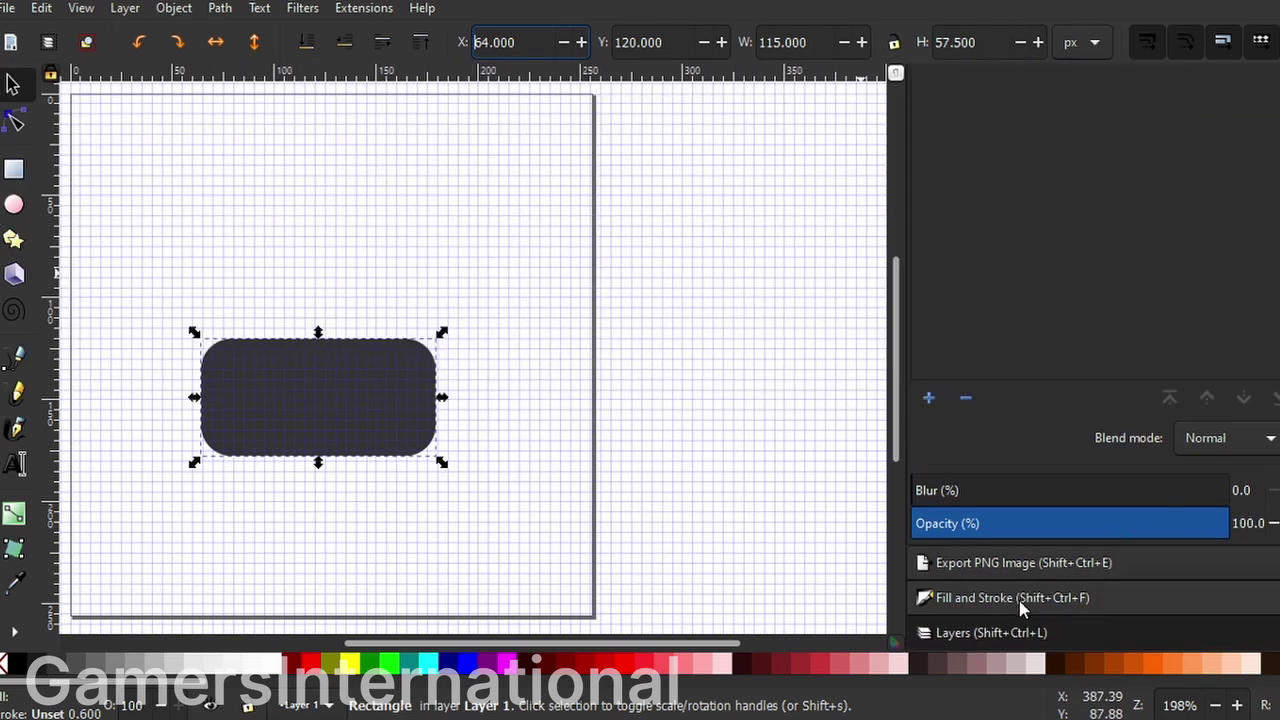
Step: Move the rectangle lower and set its radial gradient stops to dark grey and 60% grey
{"action": "left_click", "coordinate": [1012, 597]}
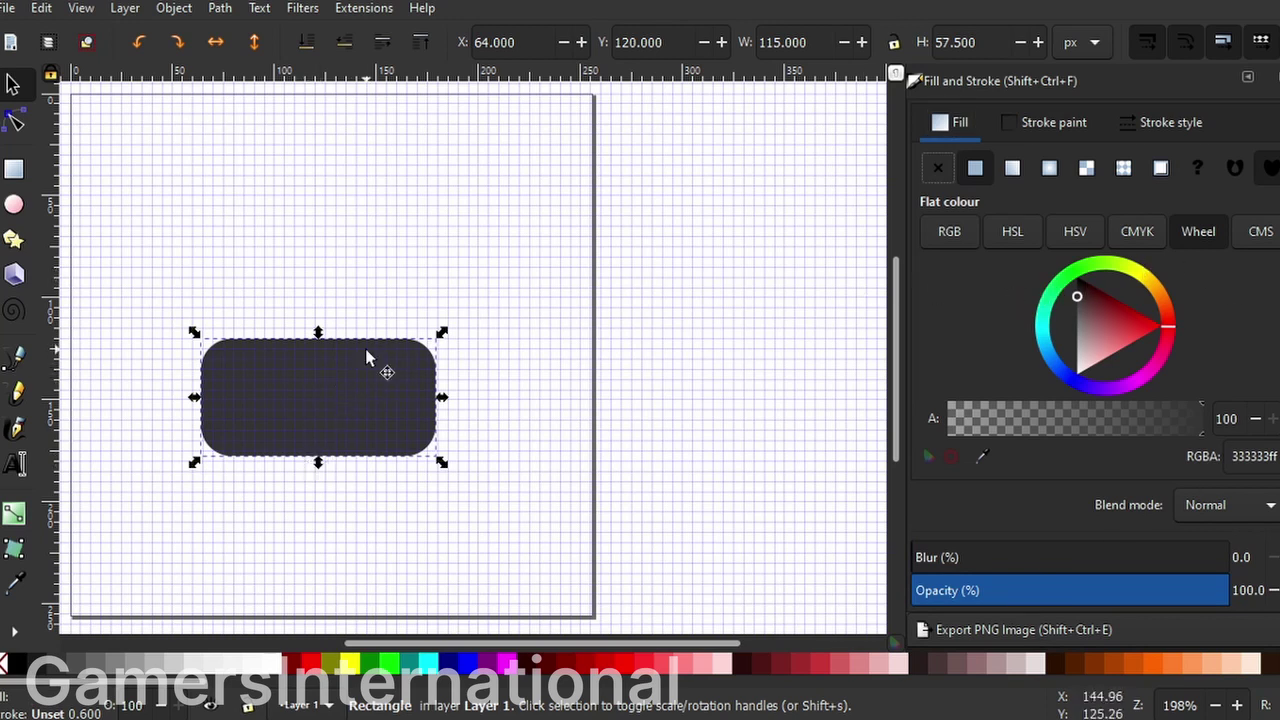
{"action": "left_click_drag", "start_coordinate": [367, 353], "coordinate": [370, 460]}
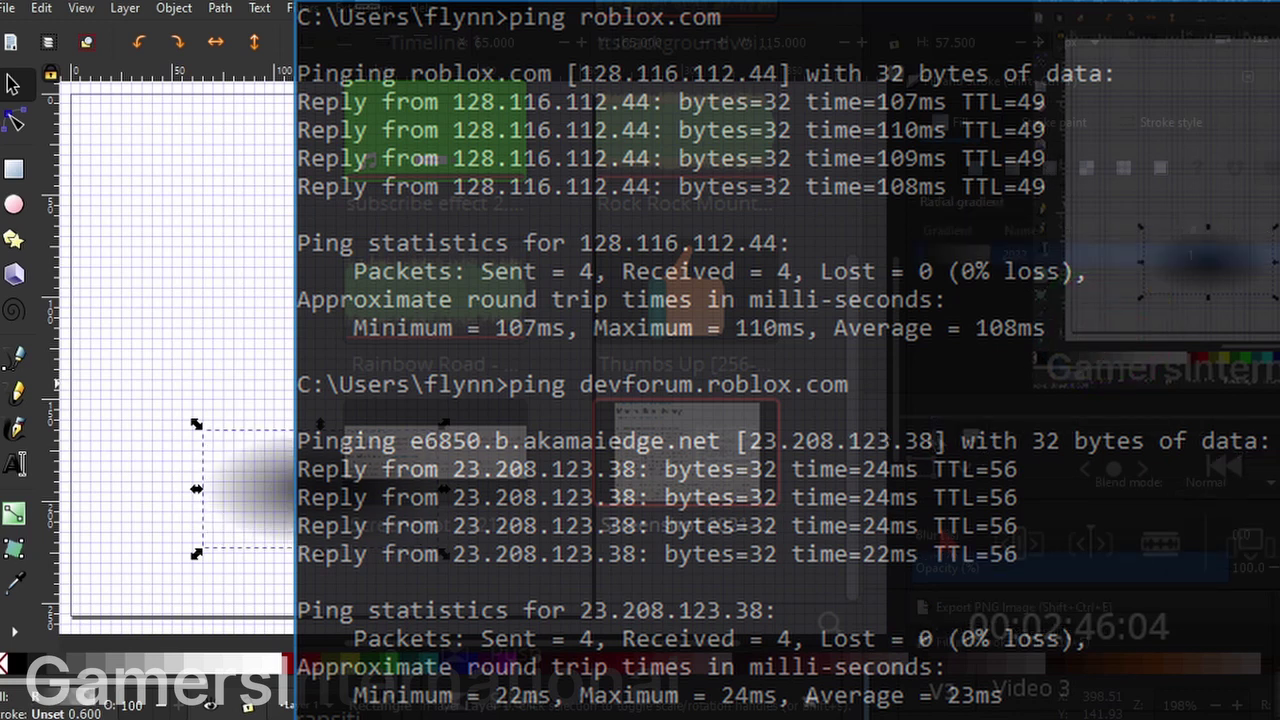
{"action": "key", "text": "g"}
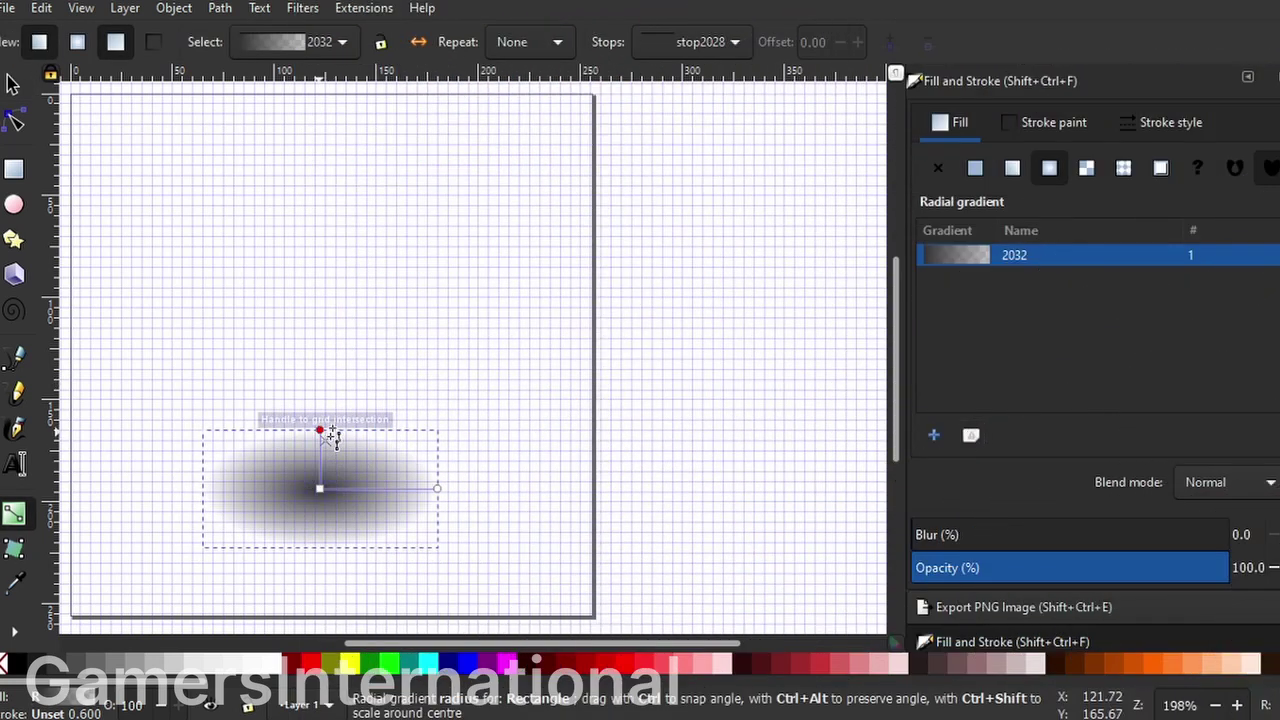
{"action": "left_click", "coordinate": [321, 432]}
{"action": "left_click", "coordinate": [63, 668]}
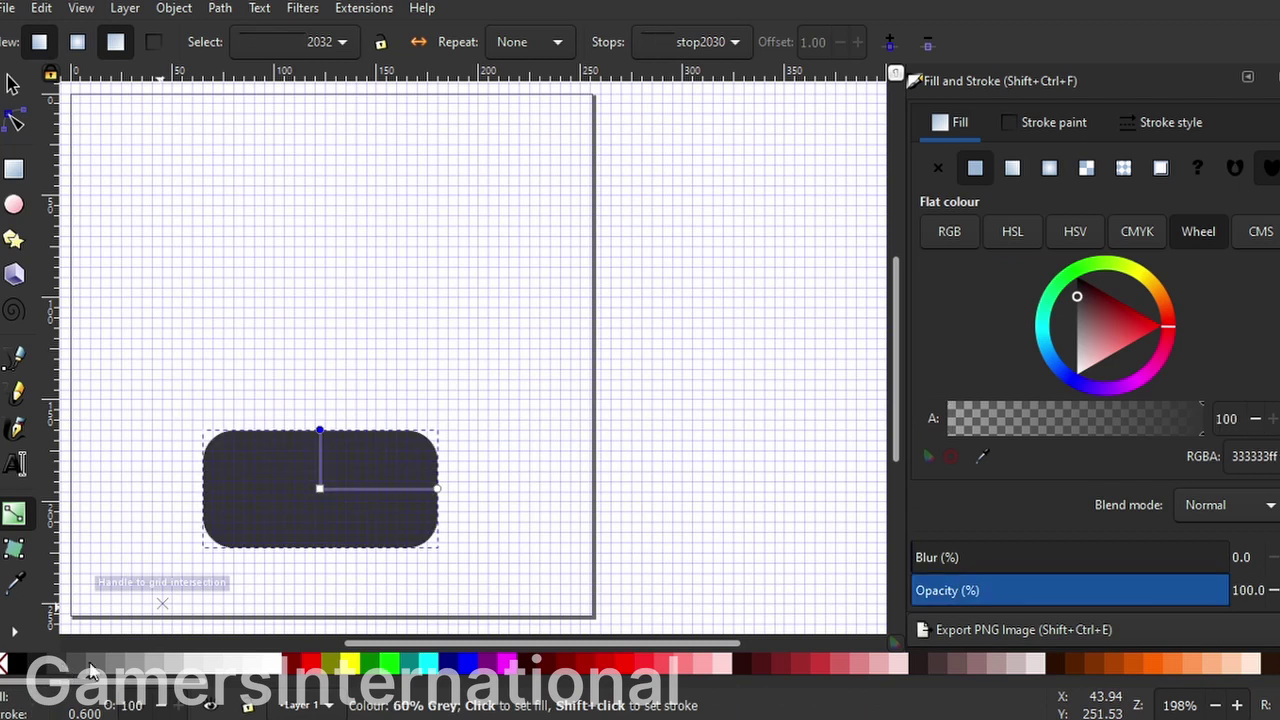
{"action": "left_click", "coordinate": [92, 672]}
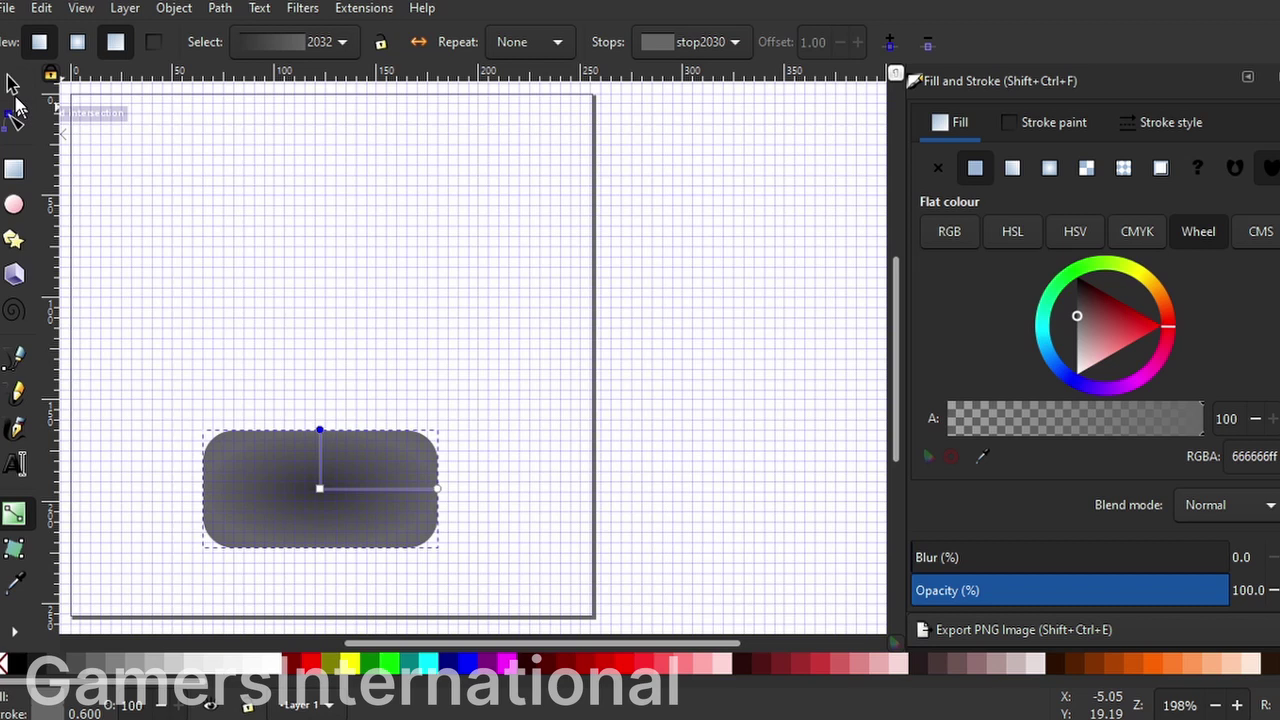
{"action": "left_click", "coordinate": [12, 85]}
{"action": "left_click", "coordinate": [412, 296]}
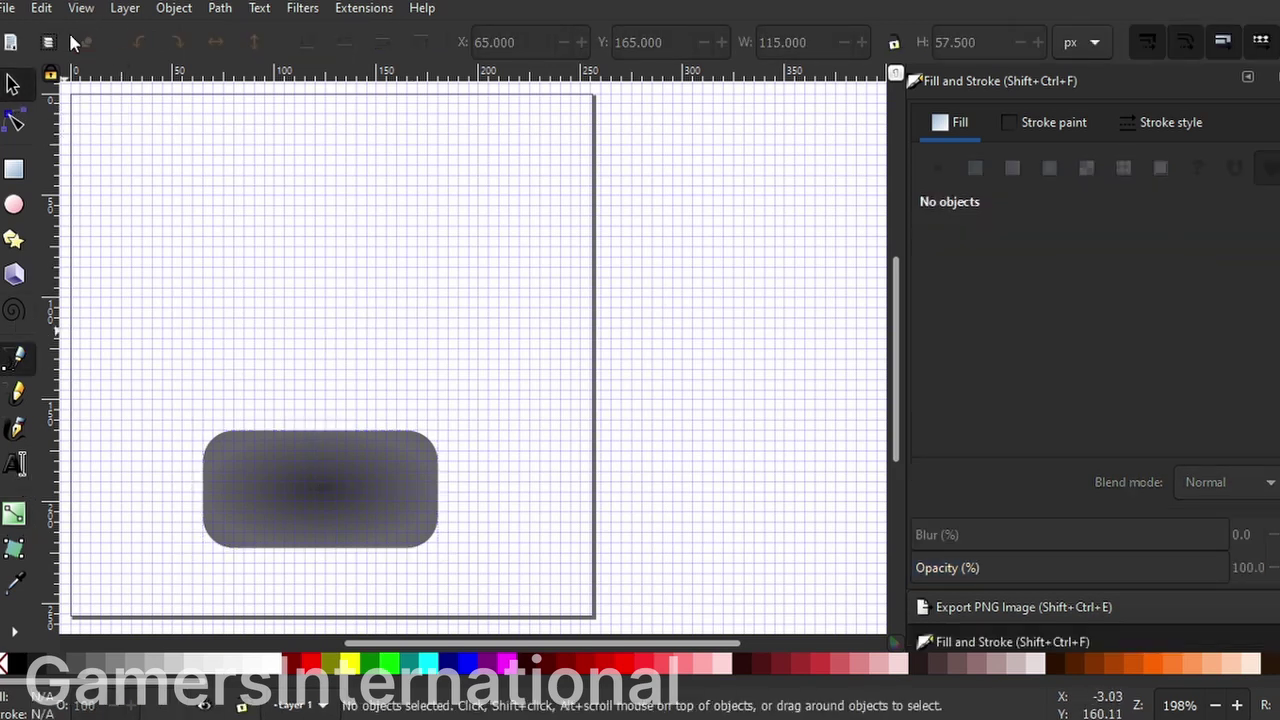
Step: Draw a vertical line up from the rectangle's top edge, then the left diagonal arrowhead stroke
{"action": "key", "text": "b"}
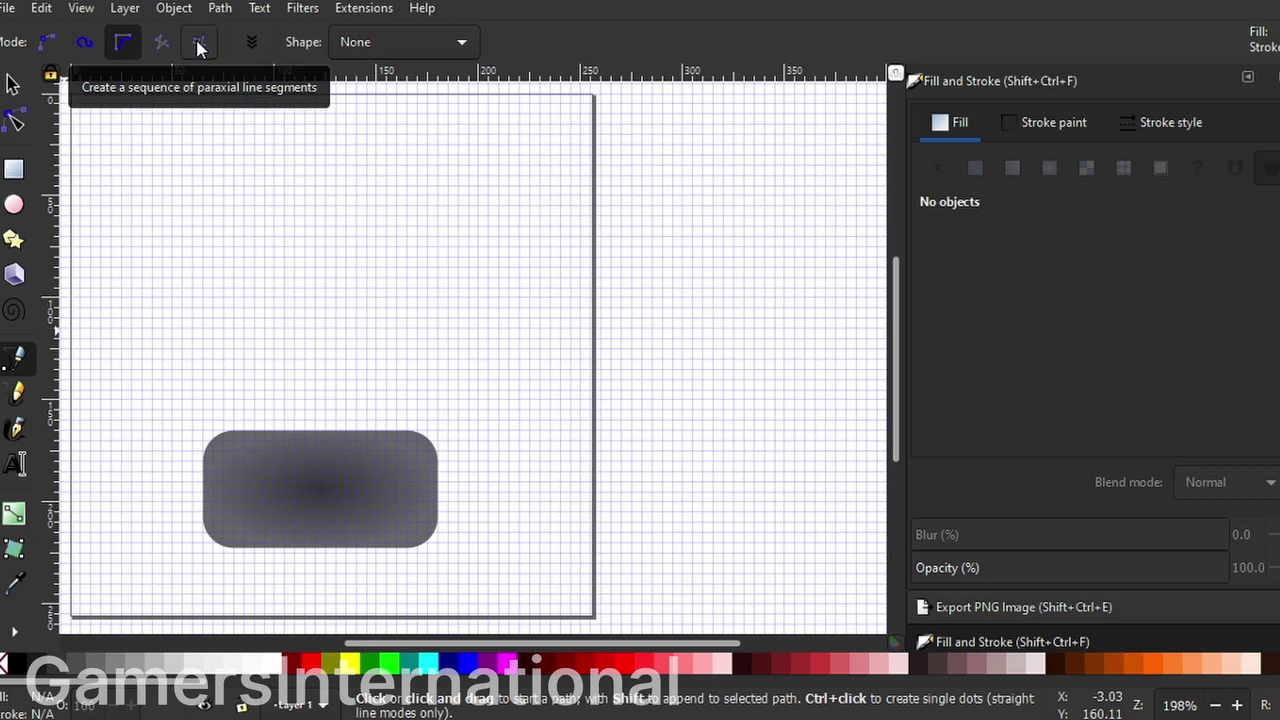
{"action": "left_click", "coordinate": [162, 42]}
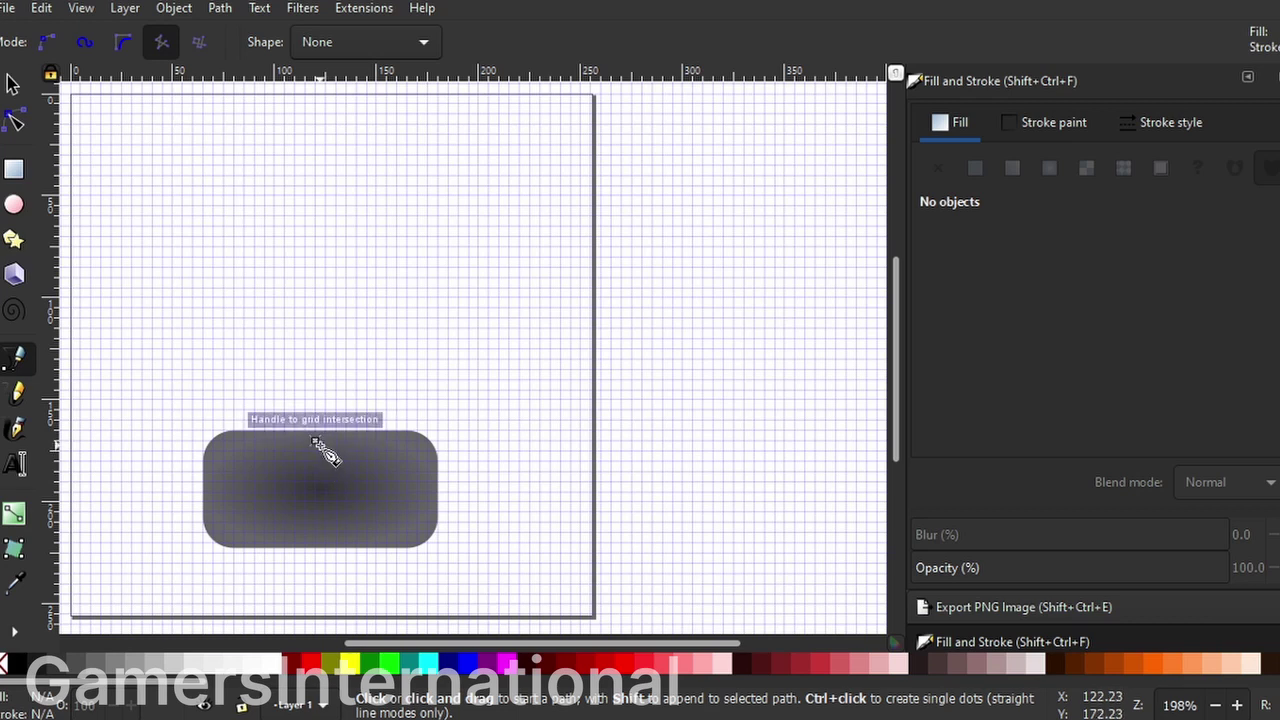
{"action": "left_click", "coordinate": [315, 440]}
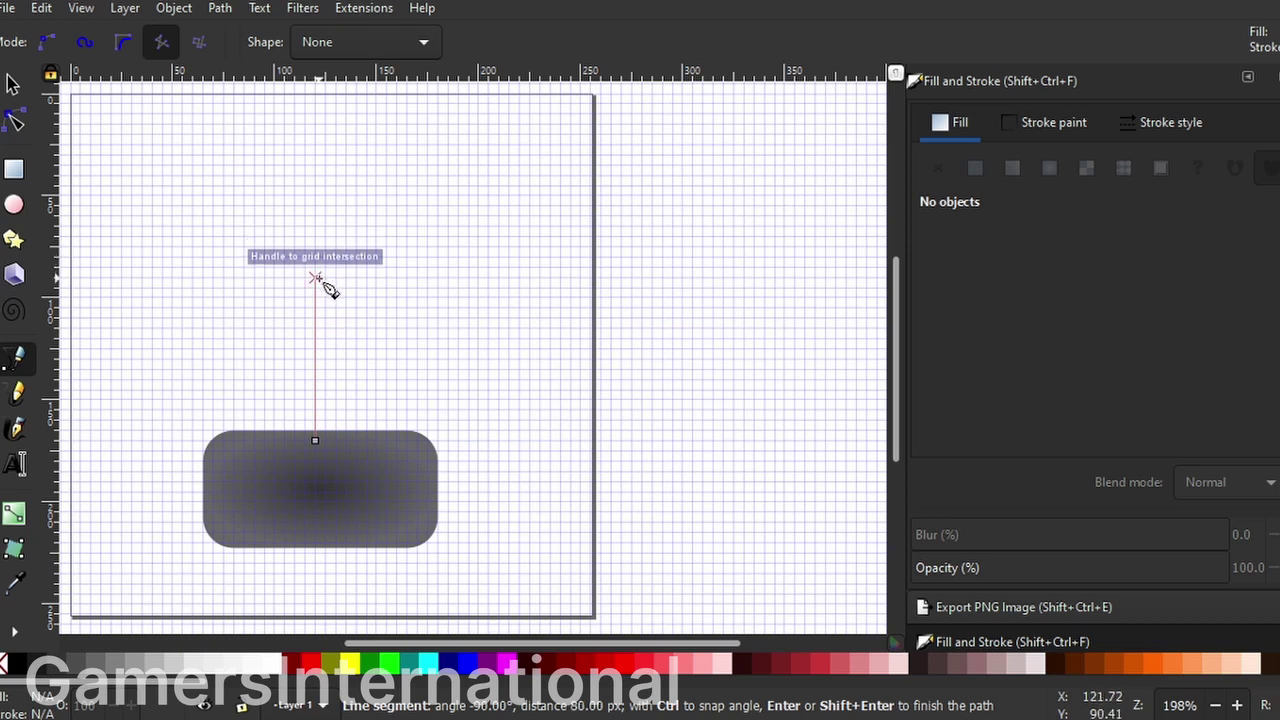
{"action": "left_click", "coordinate": [315, 278]}
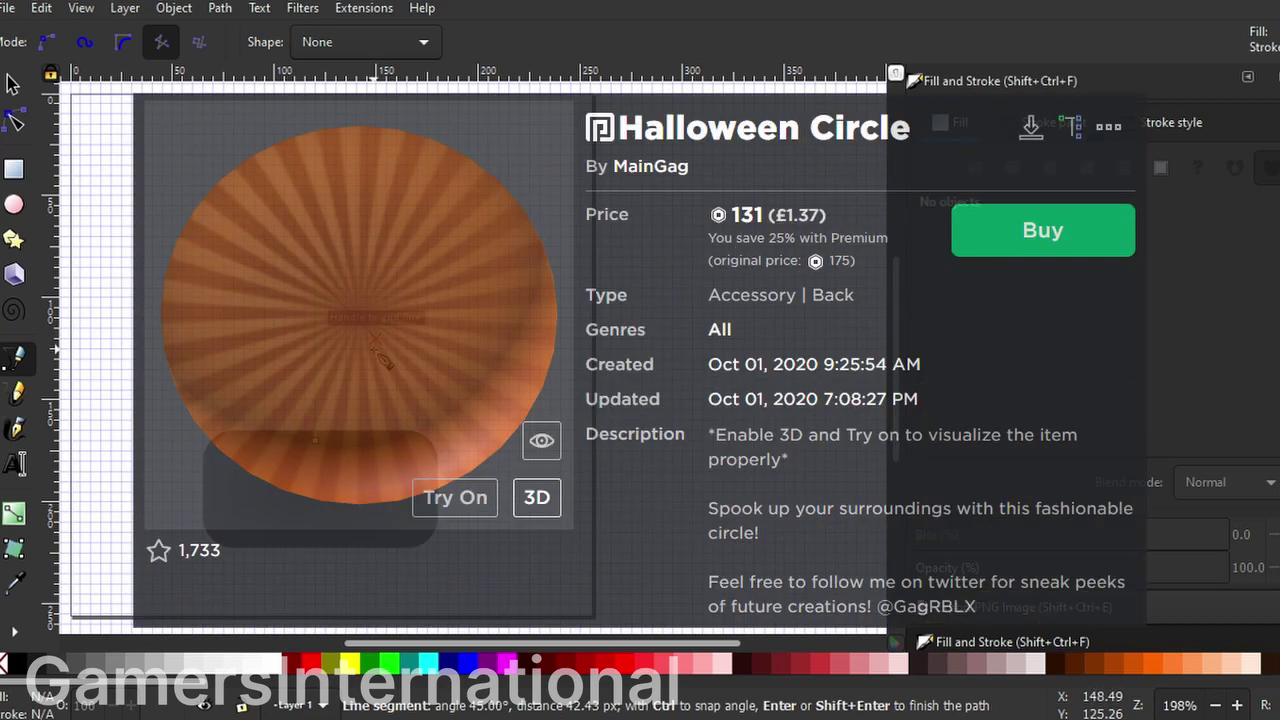
{"action": "key", "text": "Return"}
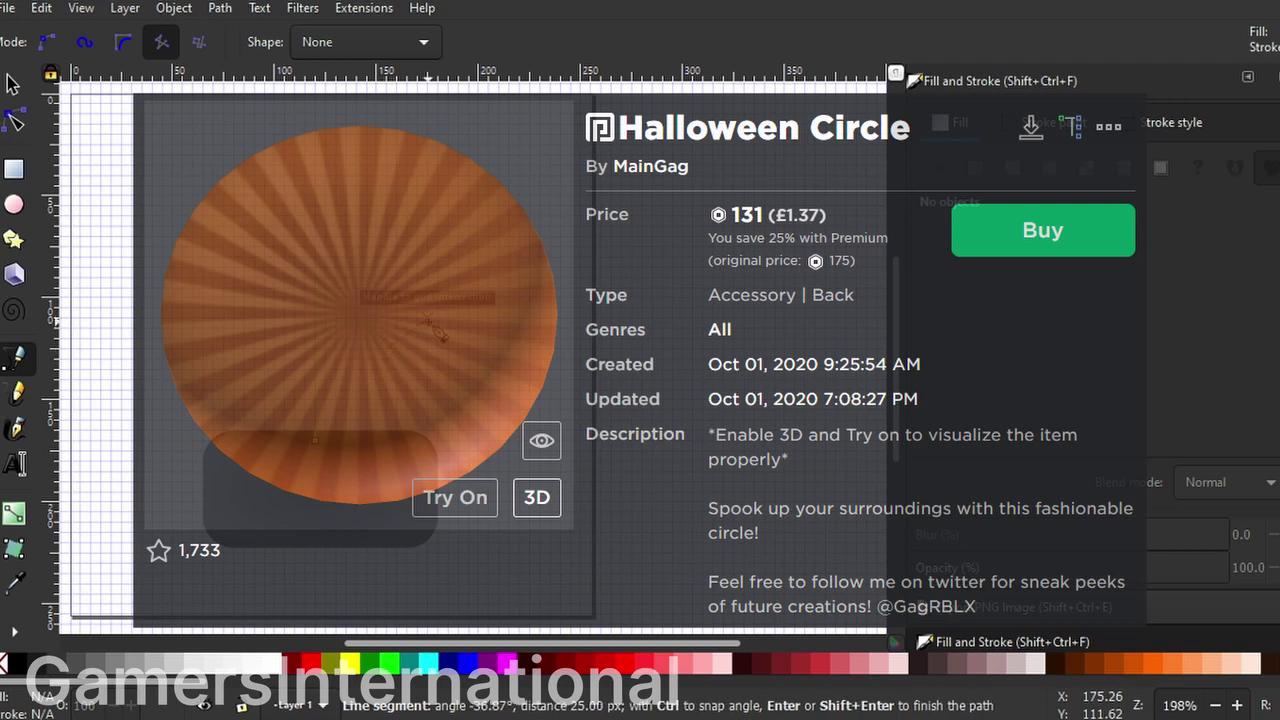
{"action": "left_click", "coordinate": [315, 280]}
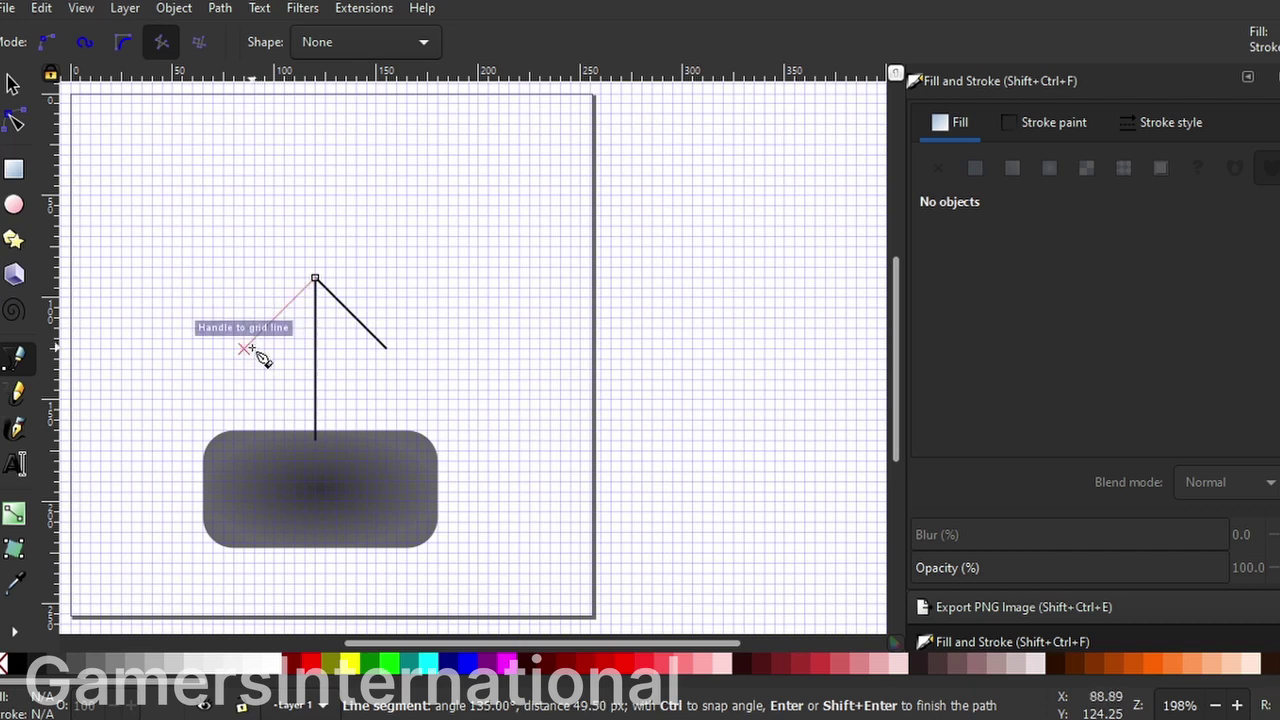
{"action": "double_click", "coordinate": [247, 349]}
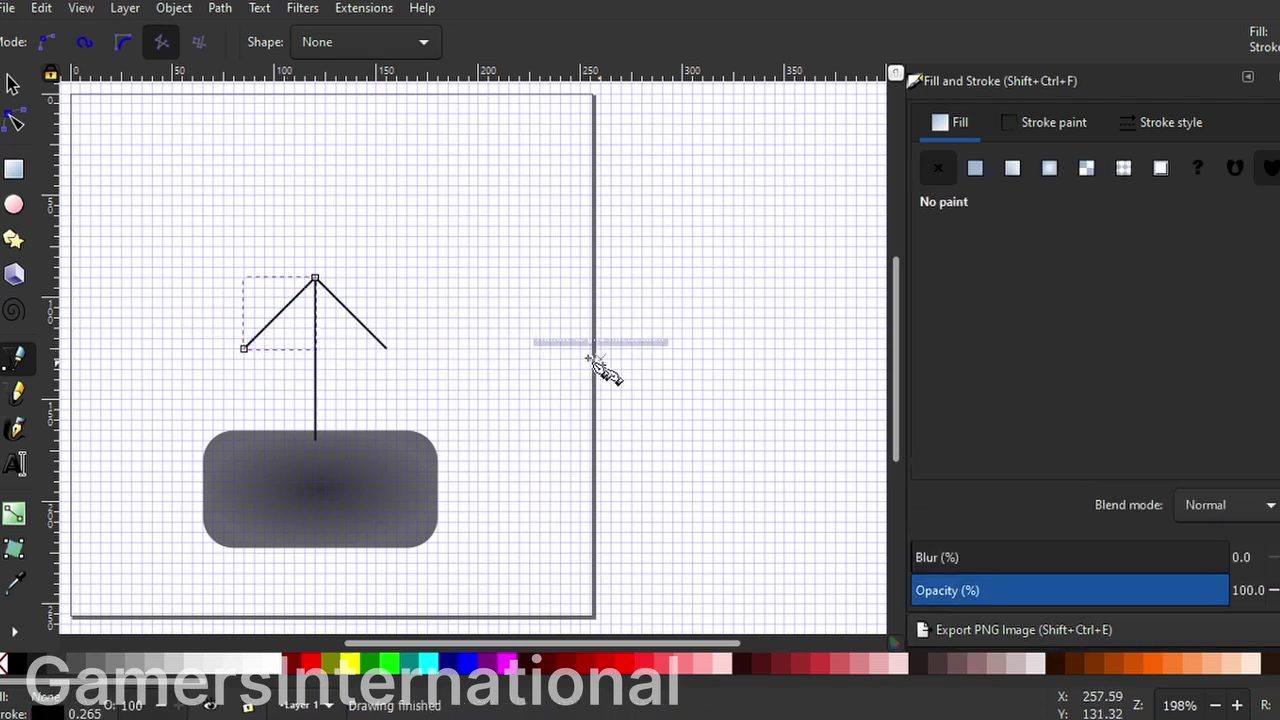
Step: Give both arrowhead strokes a 1 mm stroke width, then undo the change
{"action": "key", "text": "s"}
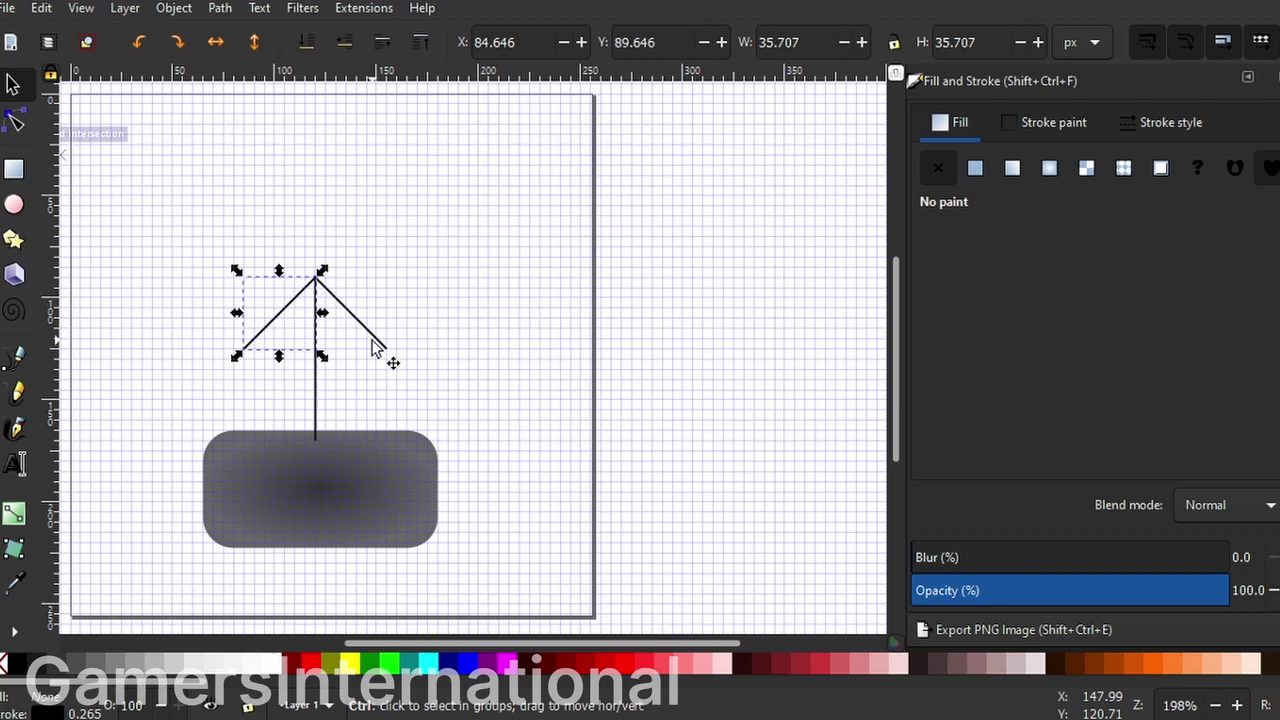
{"action": "left_click", "coordinate": [372, 340]}
{"action": "left_click", "coordinate": [282, 318], "text": "shift"}
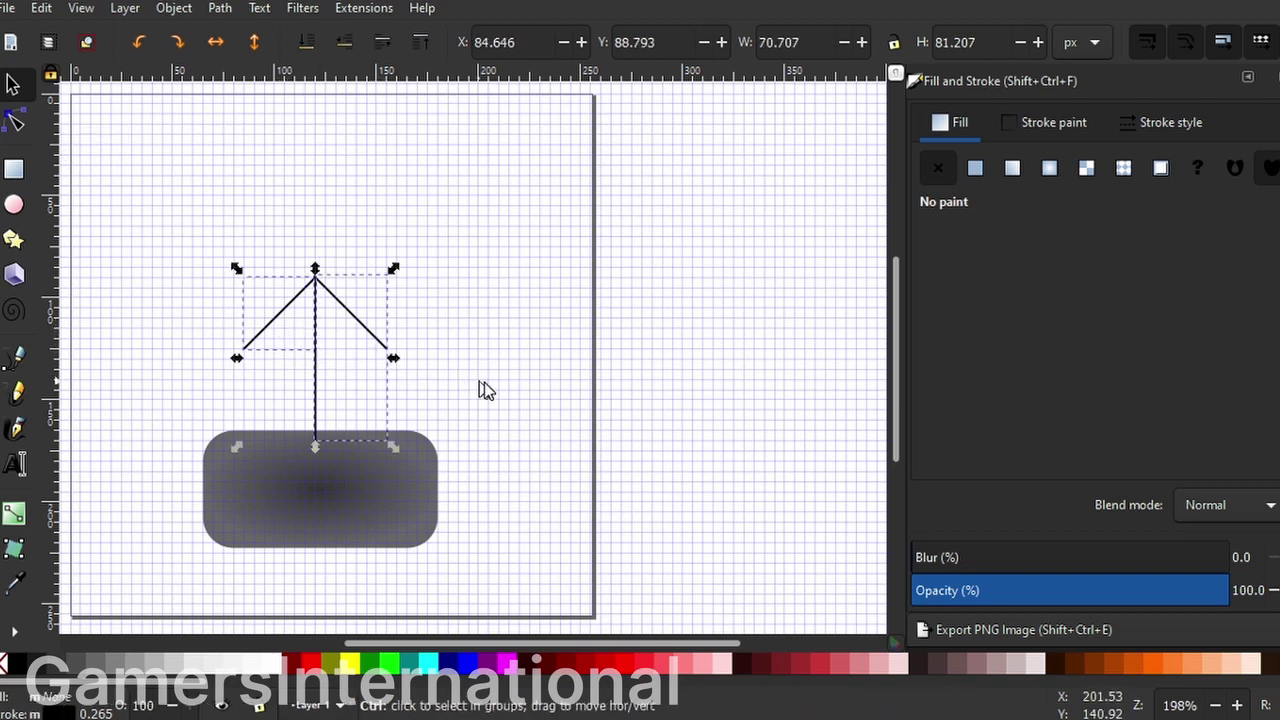
{"action": "left_click", "coordinate": [1166, 122]}
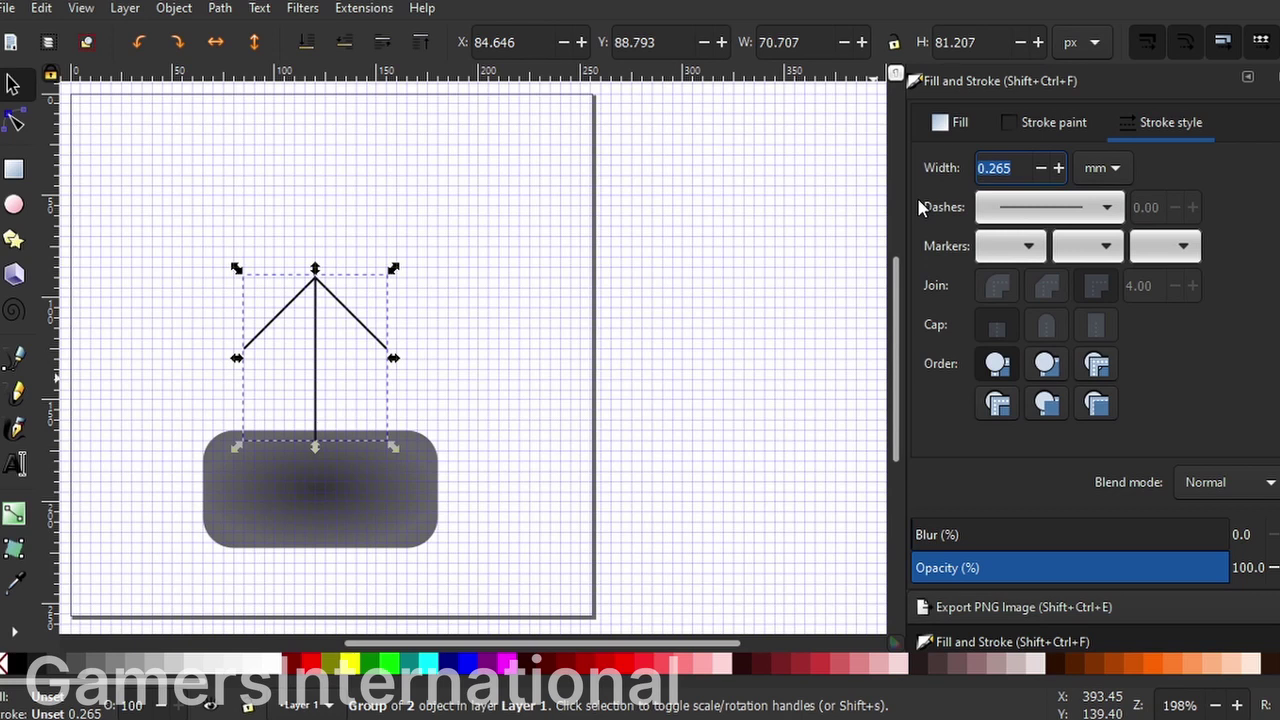
{"action": "type", "text": "1"}
{"action": "key", "text": "Return"}
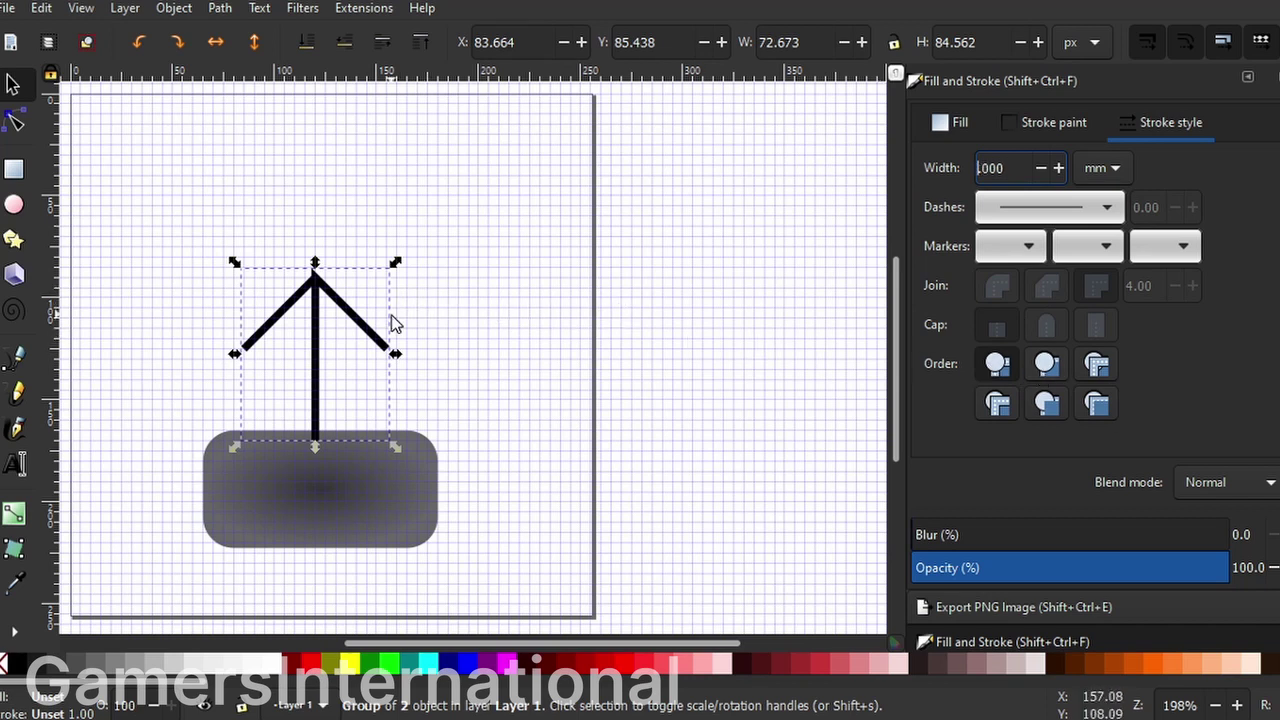
{"action": "key", "text": "ctrl+z"}
Step: Remove the old arrow group and draw a new shaft-and-arrowhead path from the rectangle's top
{"action": "left_click", "coordinate": [310, 383]}
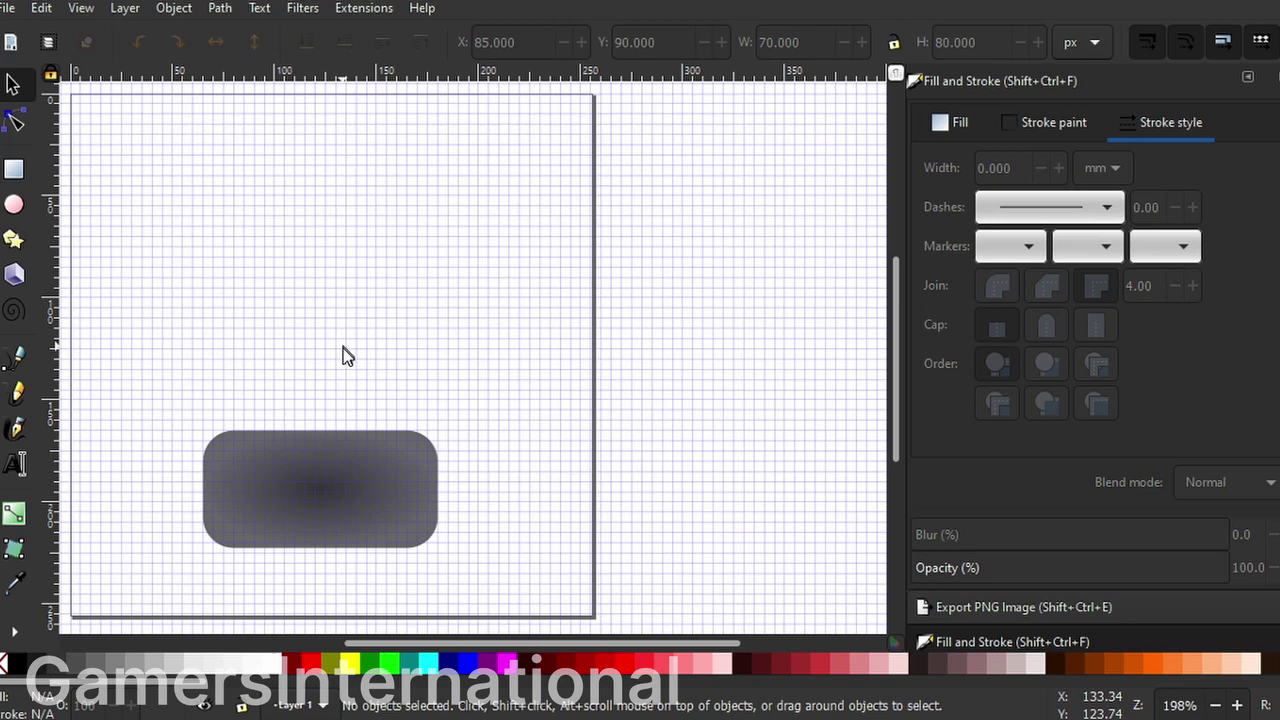
{"action": "left_click", "coordinate": [339, 397]}
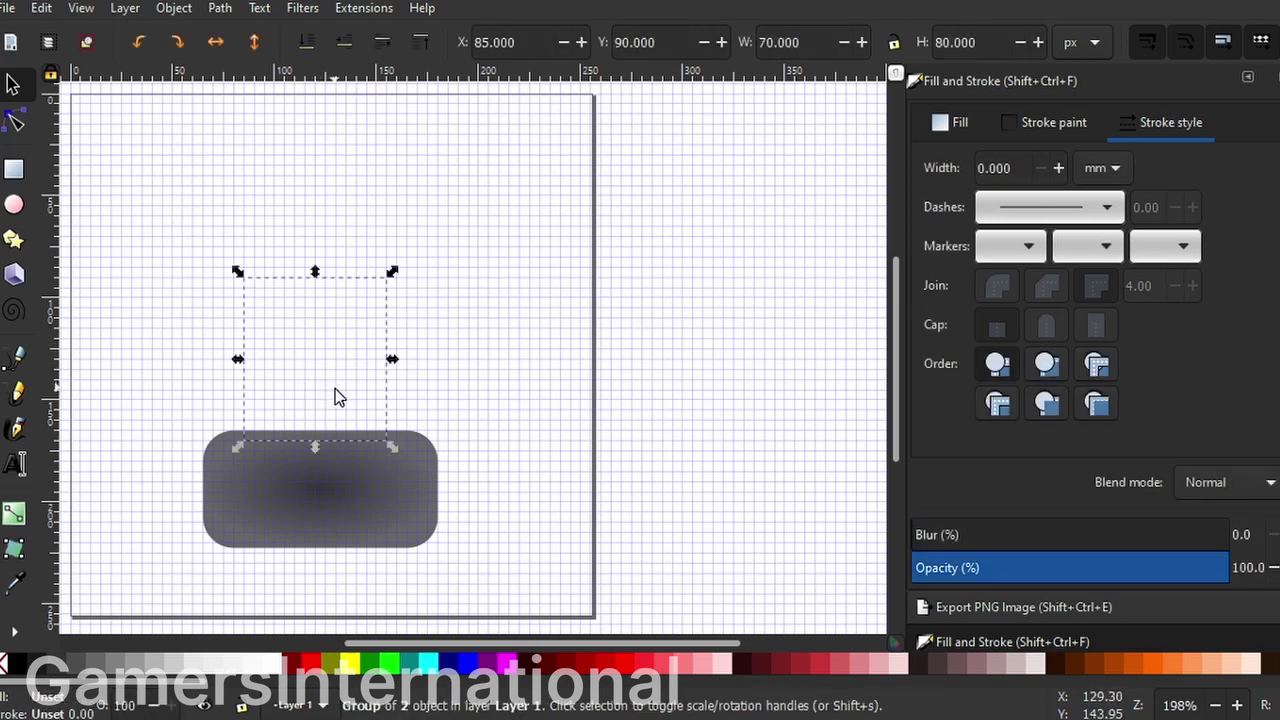
{"action": "key", "text": "Escape"}
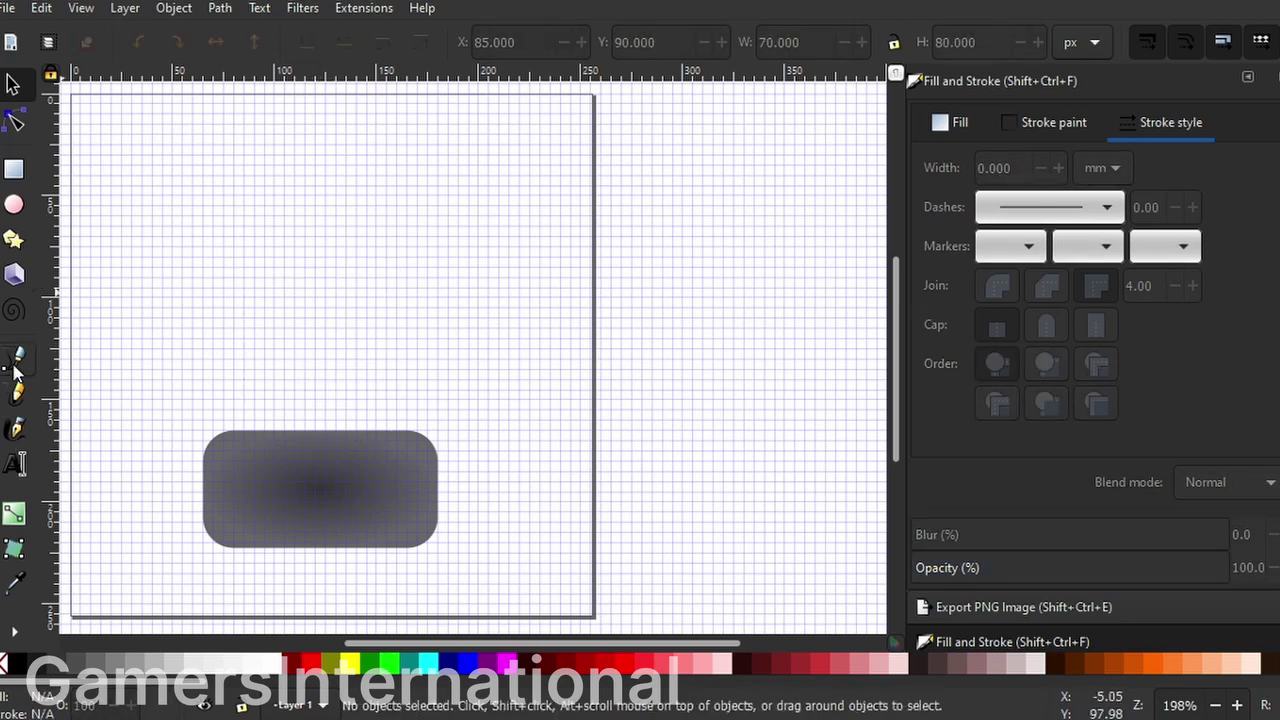
{"action": "left_click", "coordinate": [17, 356]}
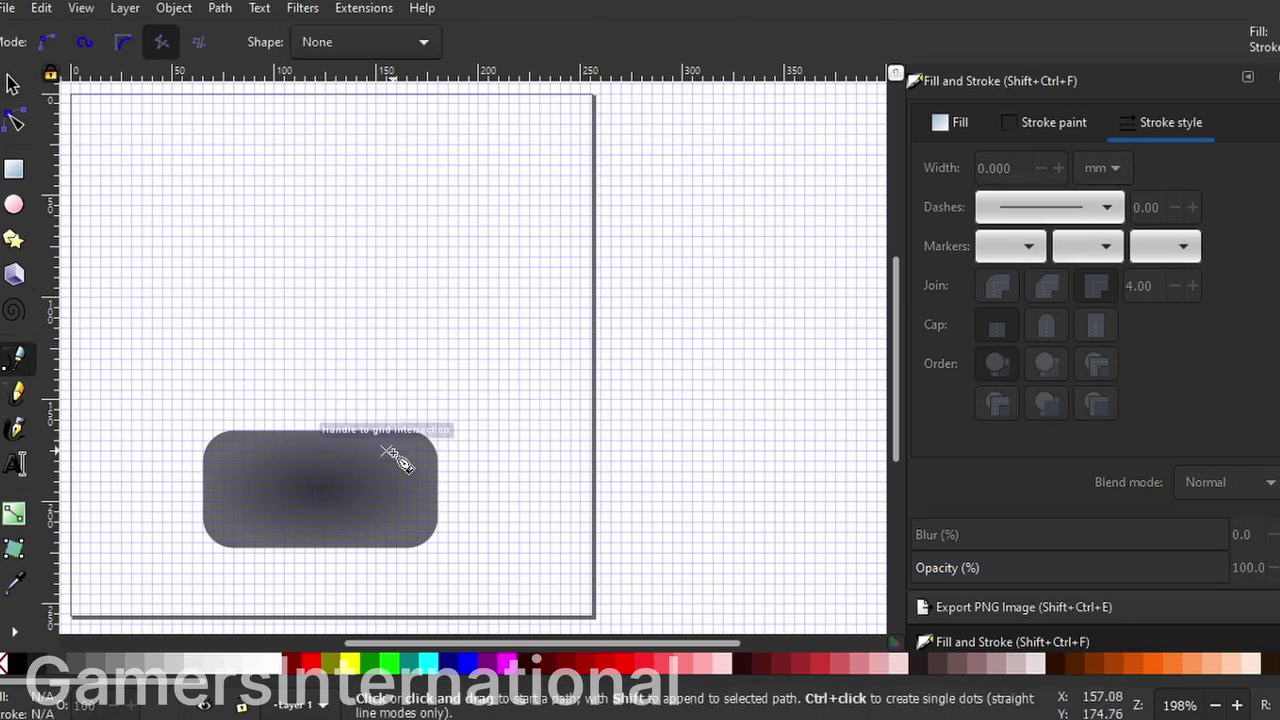
{"action": "left_click", "coordinate": [314, 451]}
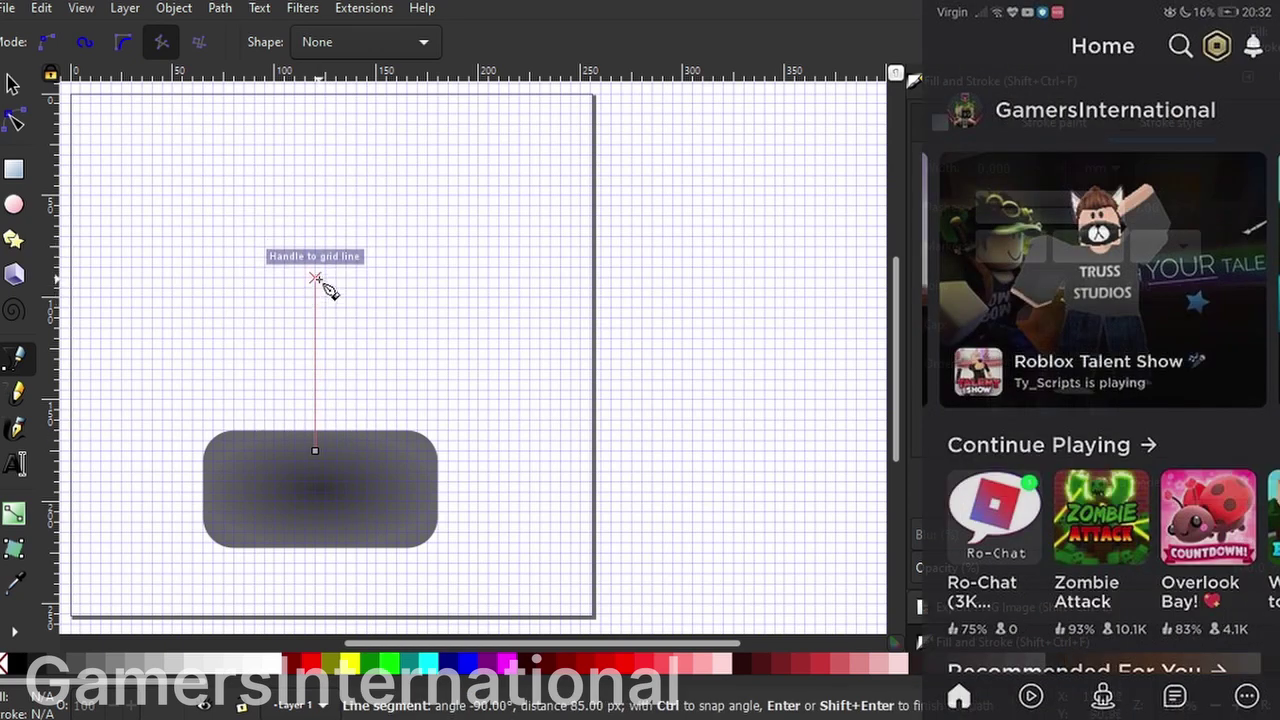
{"action": "left_click", "coordinate": [314, 280]}
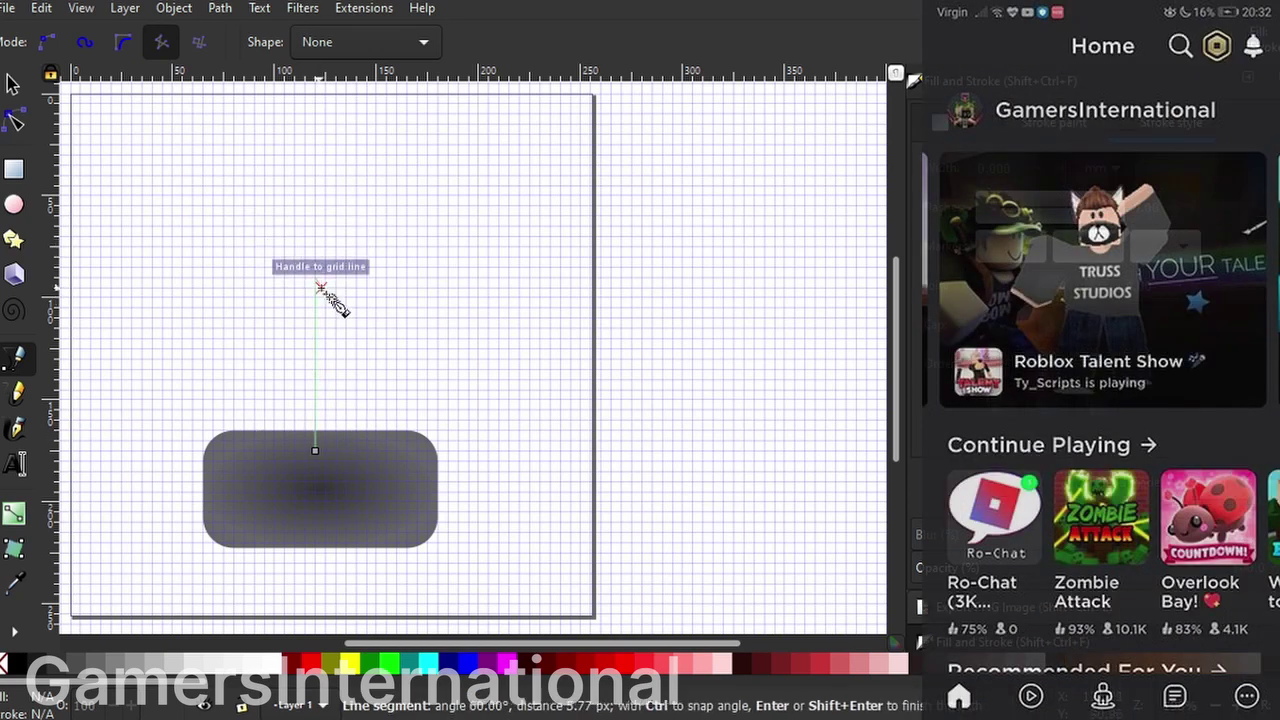
{"action": "left_click", "coordinate": [405, 372]}
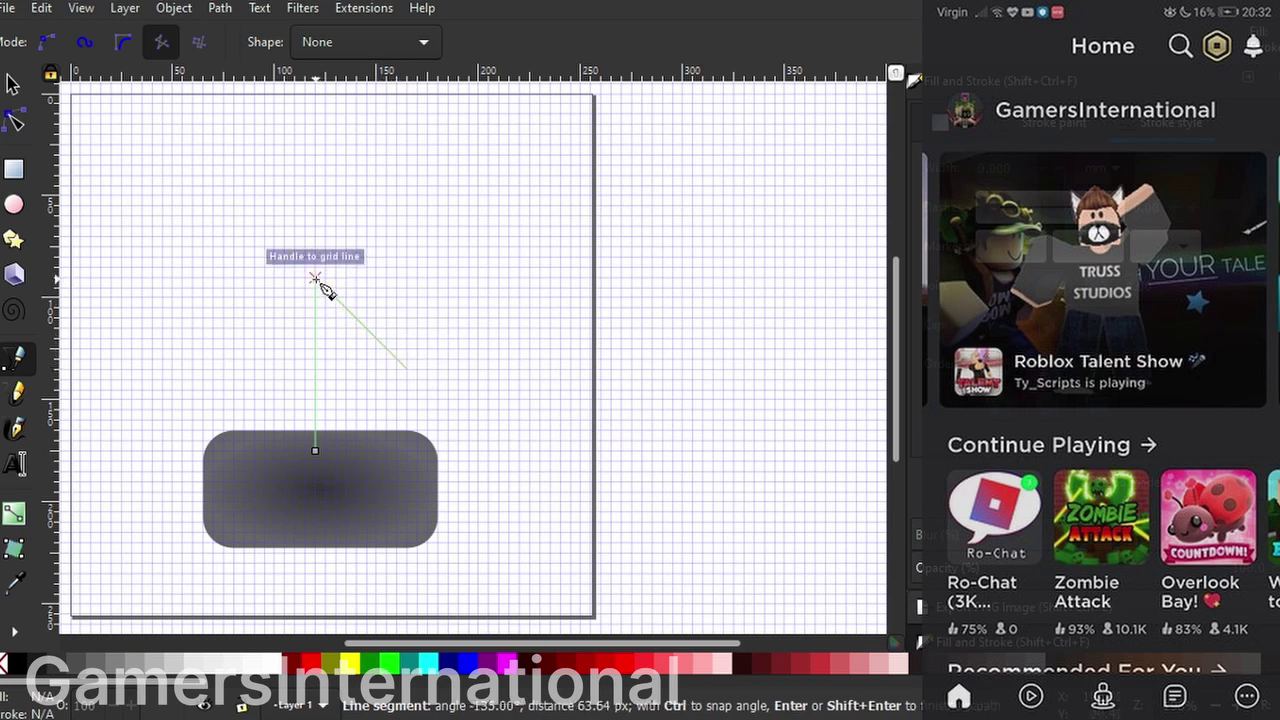
{"action": "left_click", "coordinate": [316, 281]}
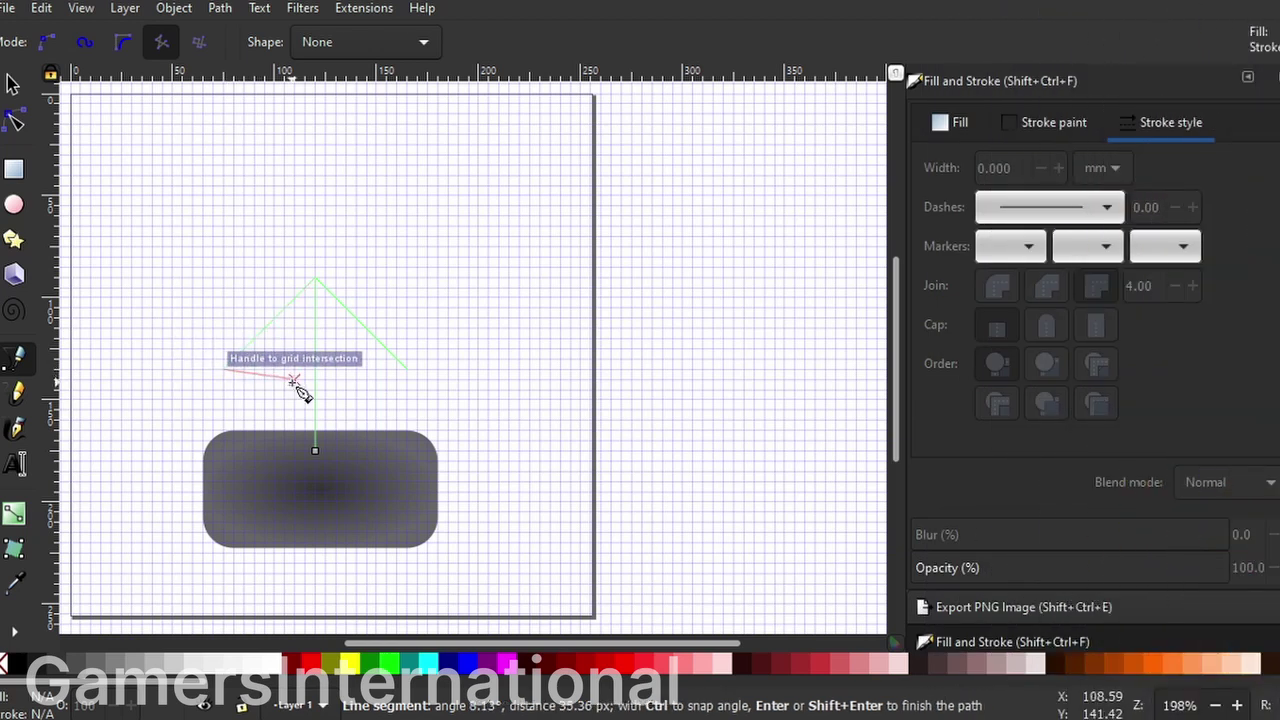
{"action": "double_click", "coordinate": [226, 372]}
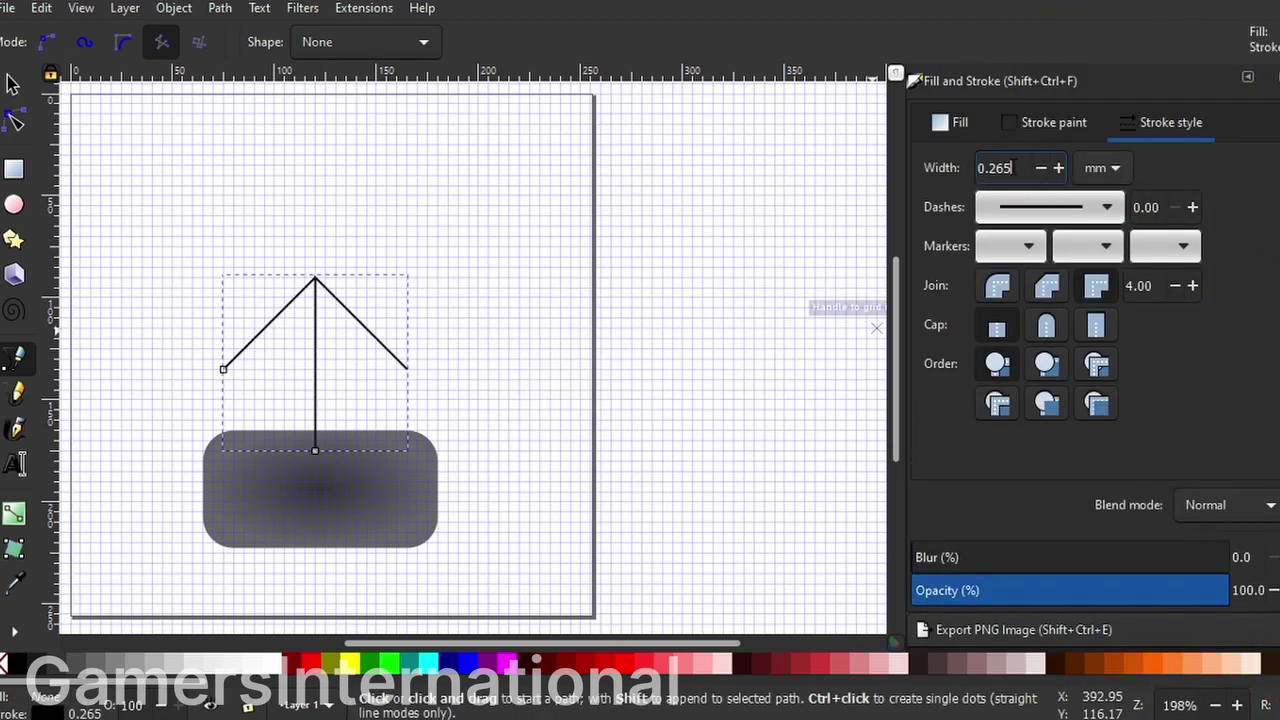
Step: Give the arrow a 1 mm stroke with round caps and round joins
{"action": "double_click", "coordinate": [1000, 168]}
{"action": "type", "text": "1"}
{"action": "key", "text": "Return"}
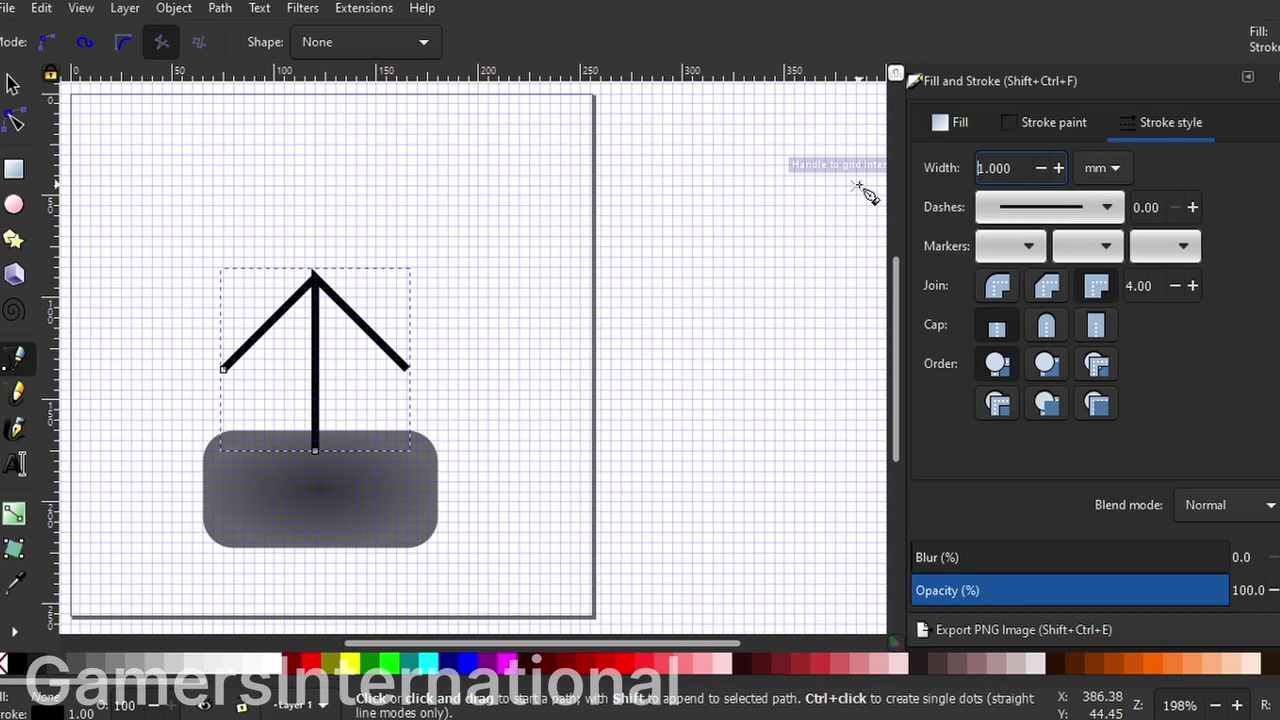
{"action": "left_click", "coordinate": [1045, 324]}
{"action": "left_click", "coordinate": [998, 286]}
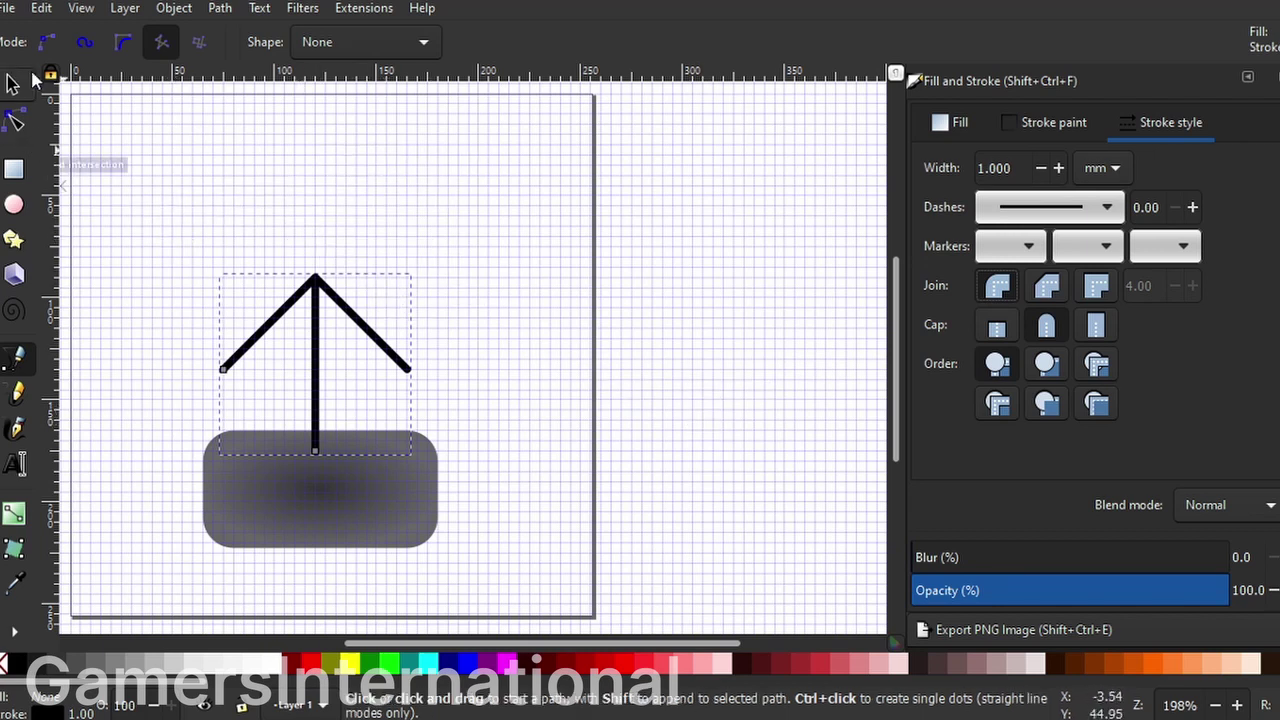
Step: Select the arrow and nudge it slightly right, centring it over the rectangle
{"action": "left_click", "coordinate": [12, 82]}
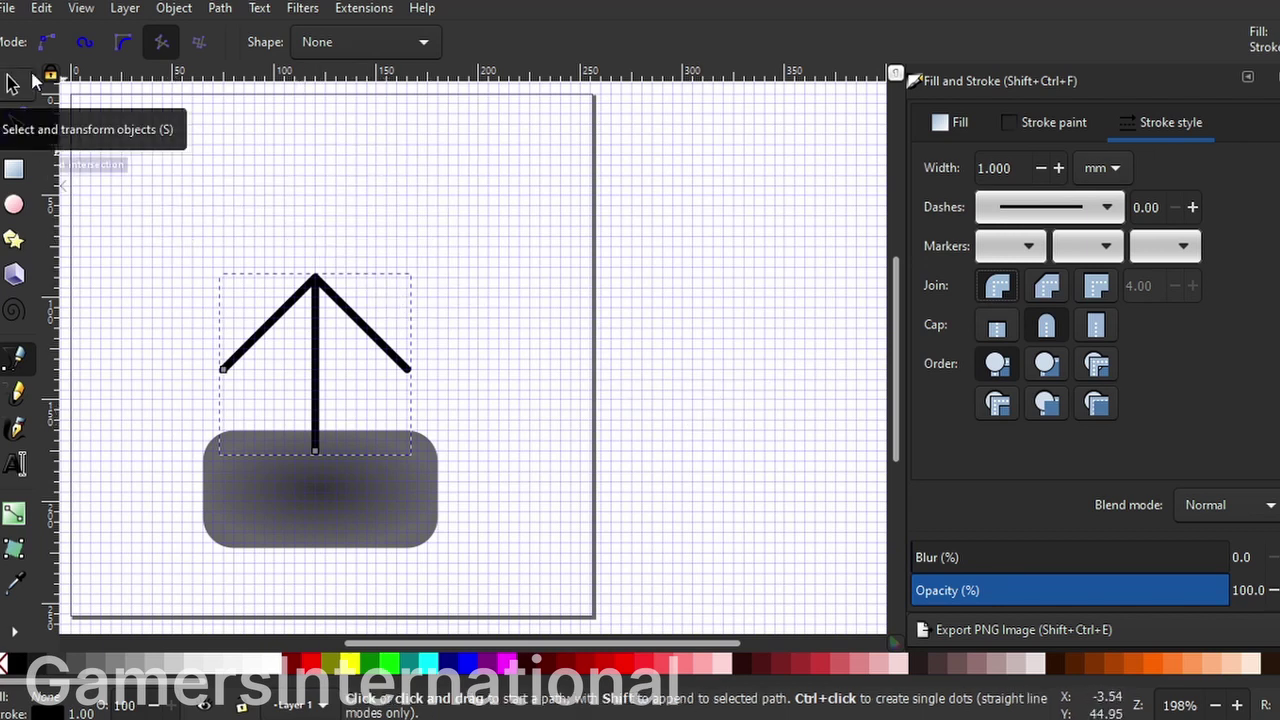
{"action": "left_click", "coordinate": [331, 343]}
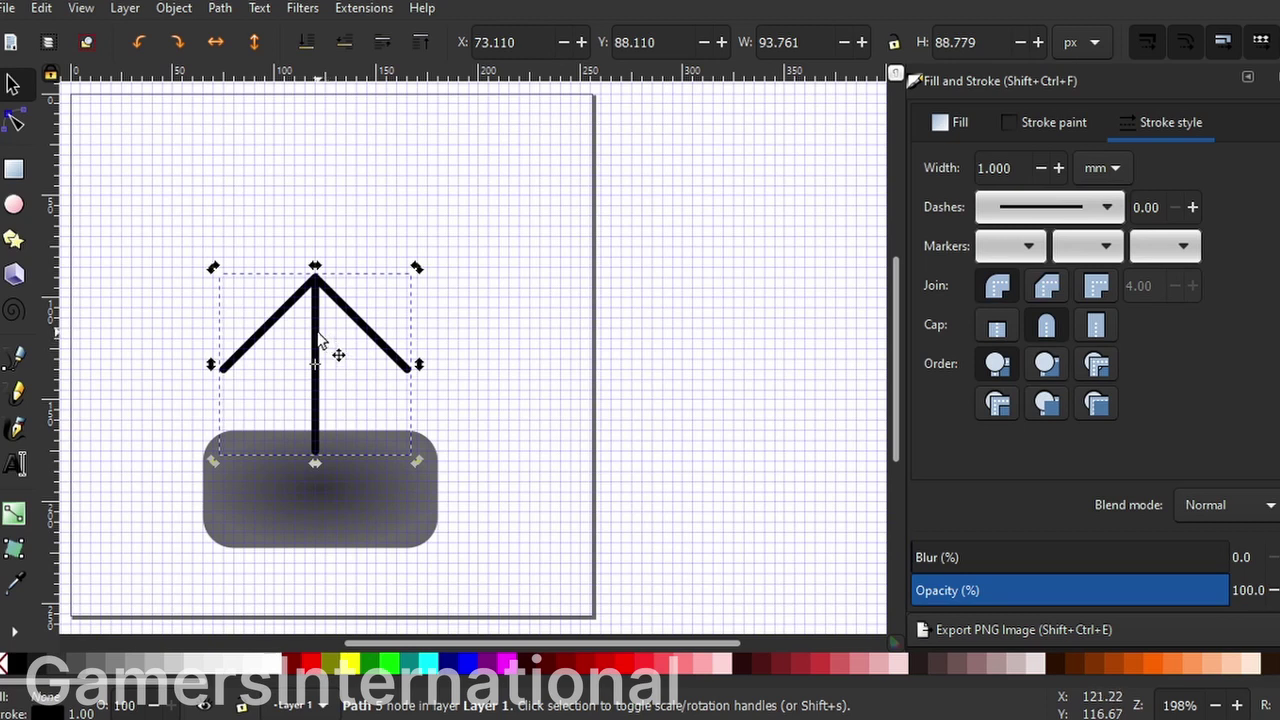
{"action": "left_click", "coordinate": [328, 342]}
{"action": "key", "text": "Right"}
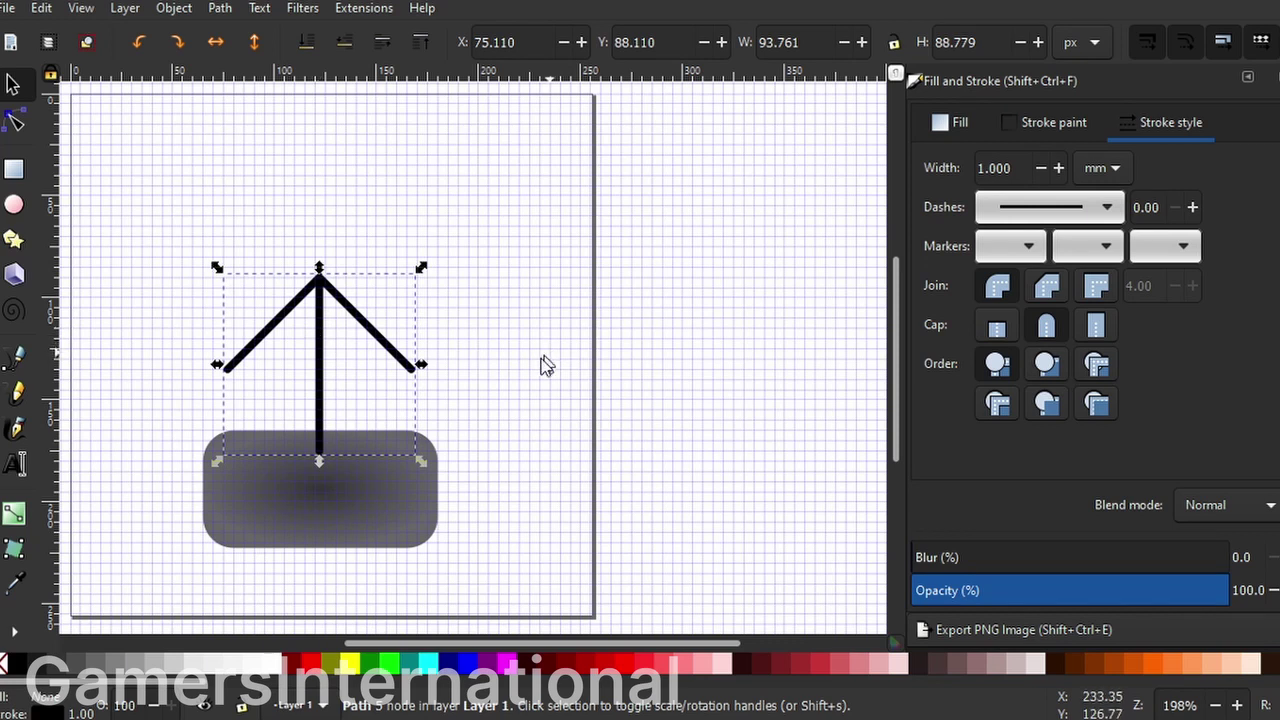
{"action": "left_click", "coordinate": [1069, 126]}
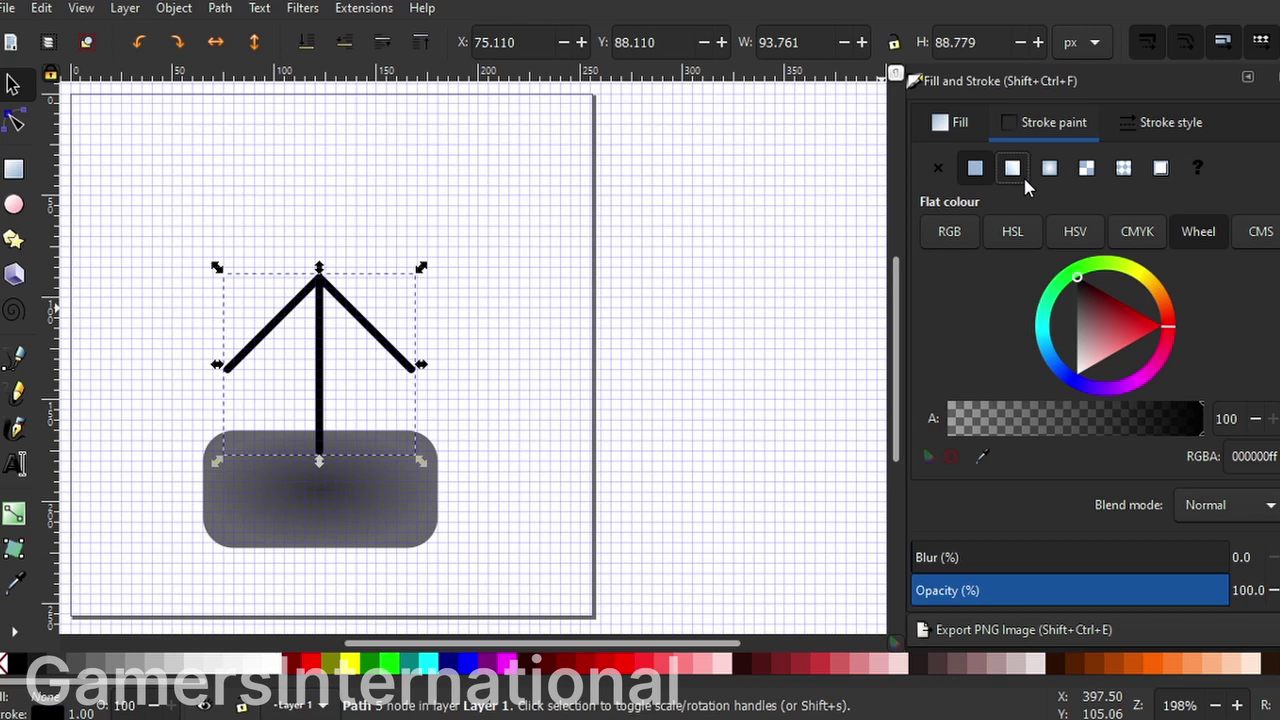
Step: Give the arrow's stroke a new linear gradient from light gray at left to medium gray at right
{"action": "left_click", "coordinate": [1012, 168]}
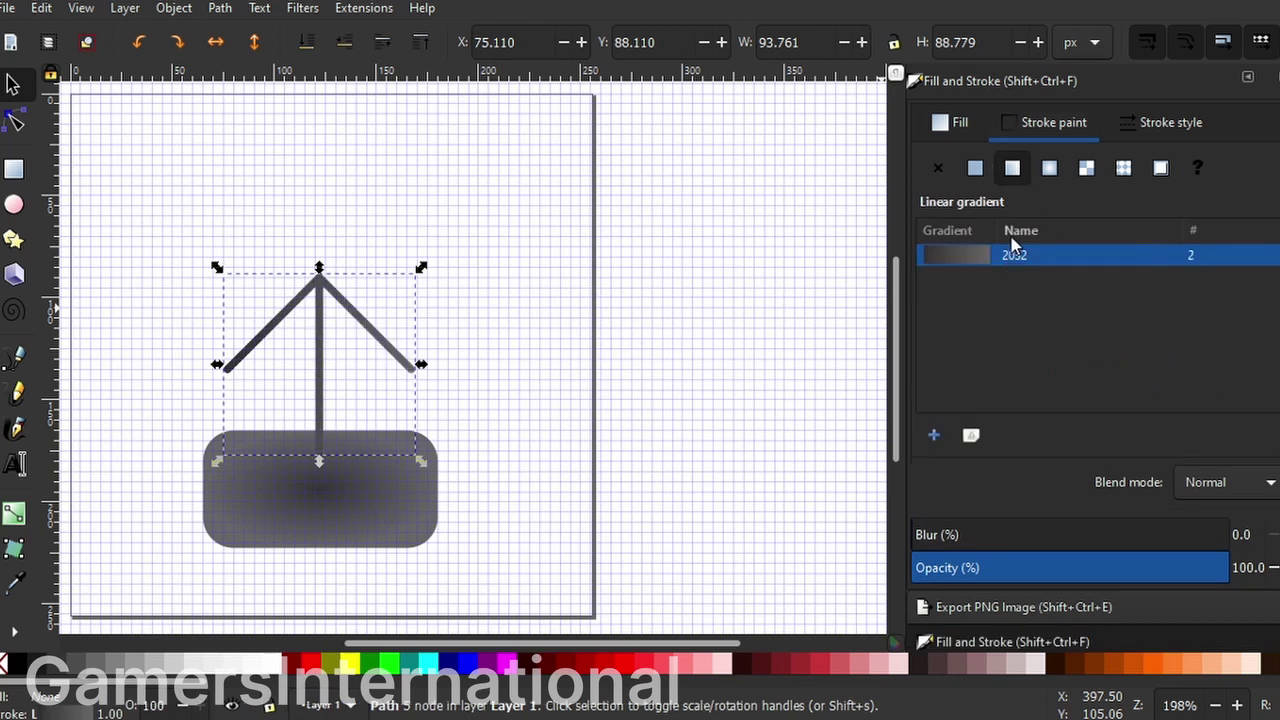
{"action": "left_click", "coordinate": [935, 437]}
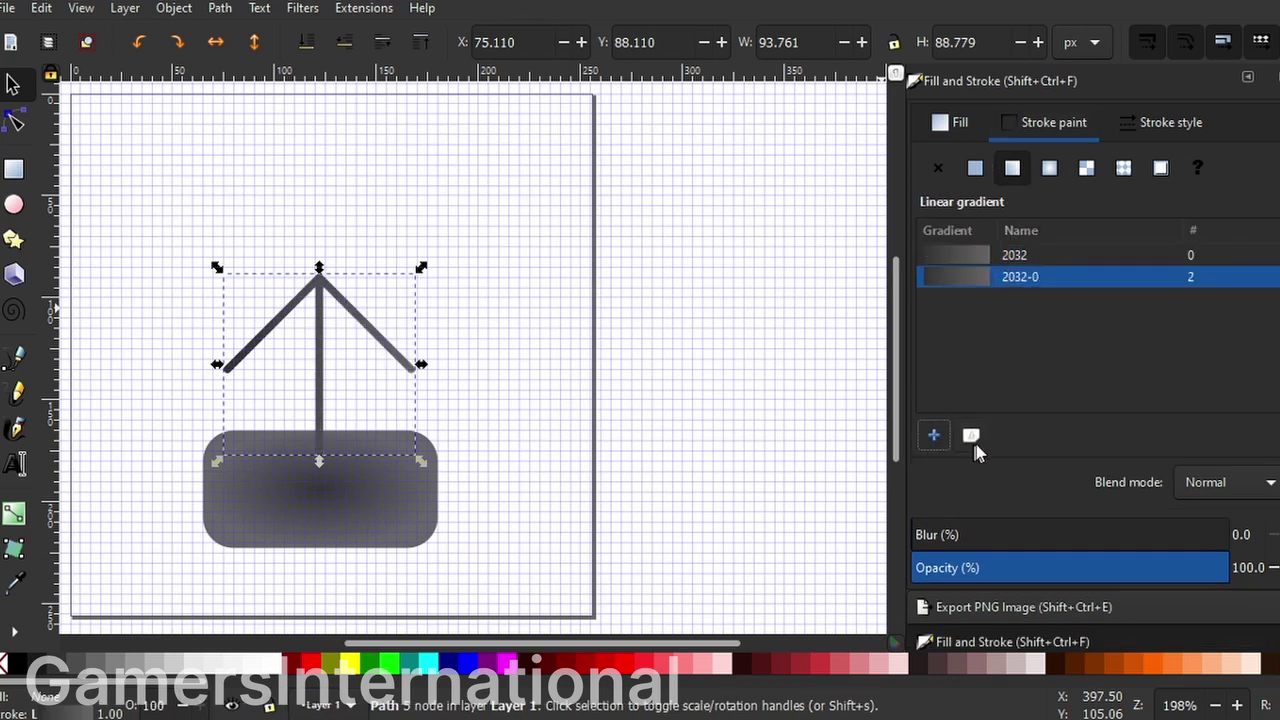
{"action": "left_click", "coordinate": [971, 437]}
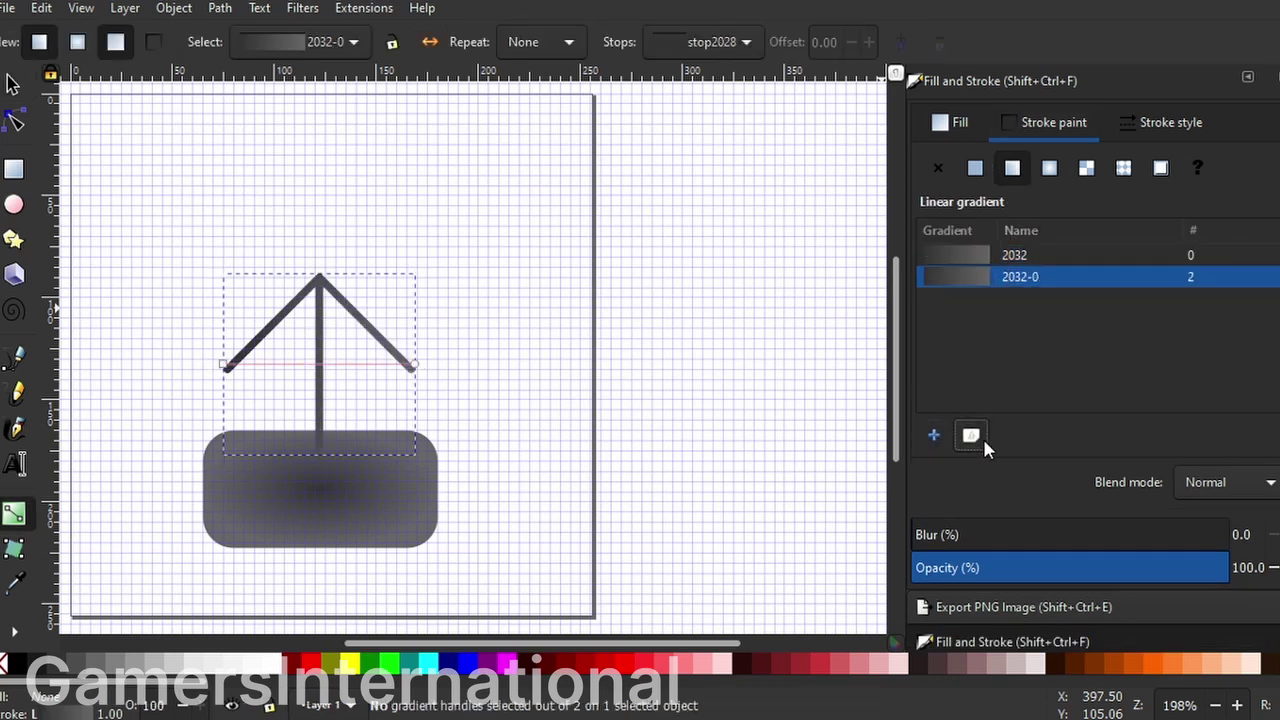
{"action": "left_click", "coordinate": [228, 366]}
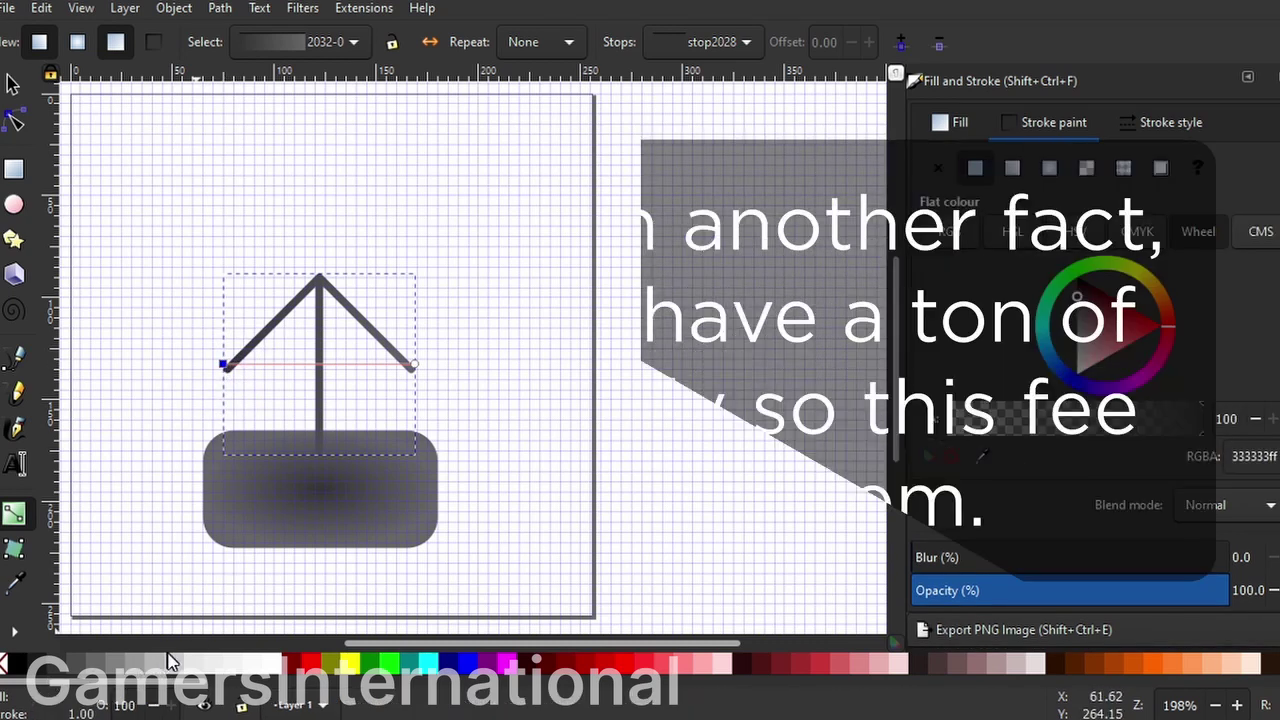
{"action": "left_click", "coordinate": [170, 665]}
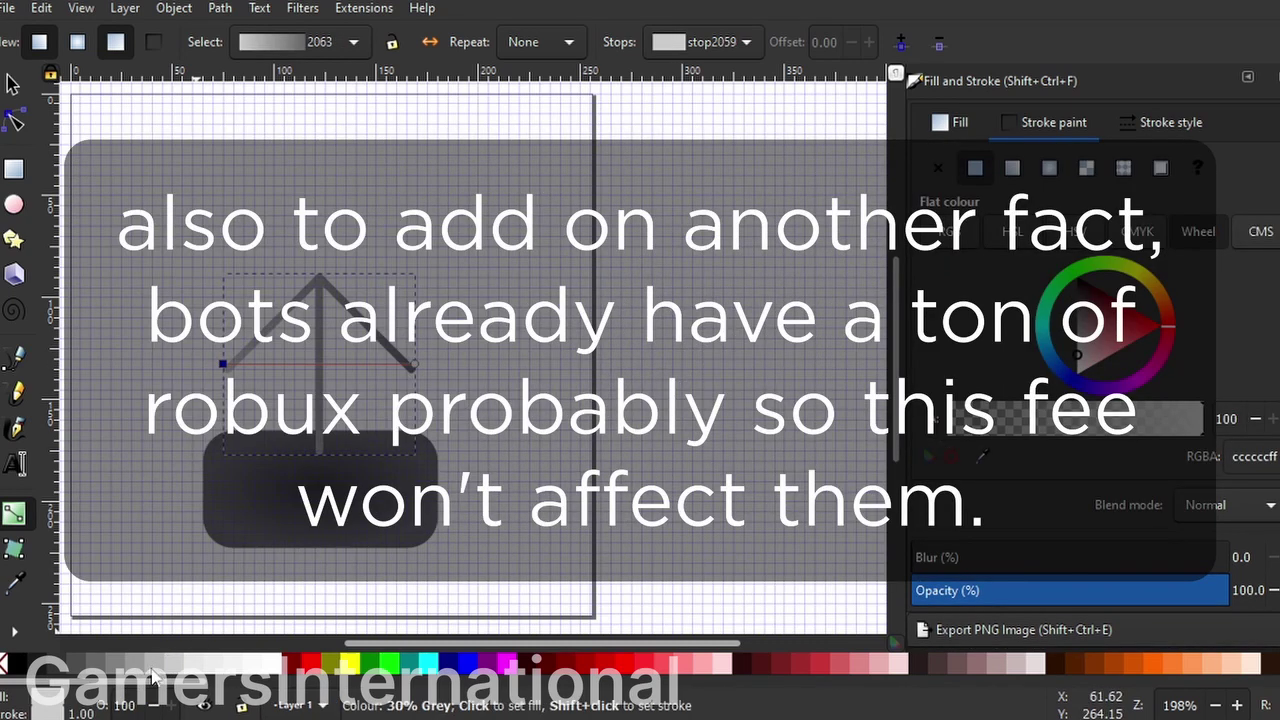
{"action": "left_click", "coordinate": [413, 366]}
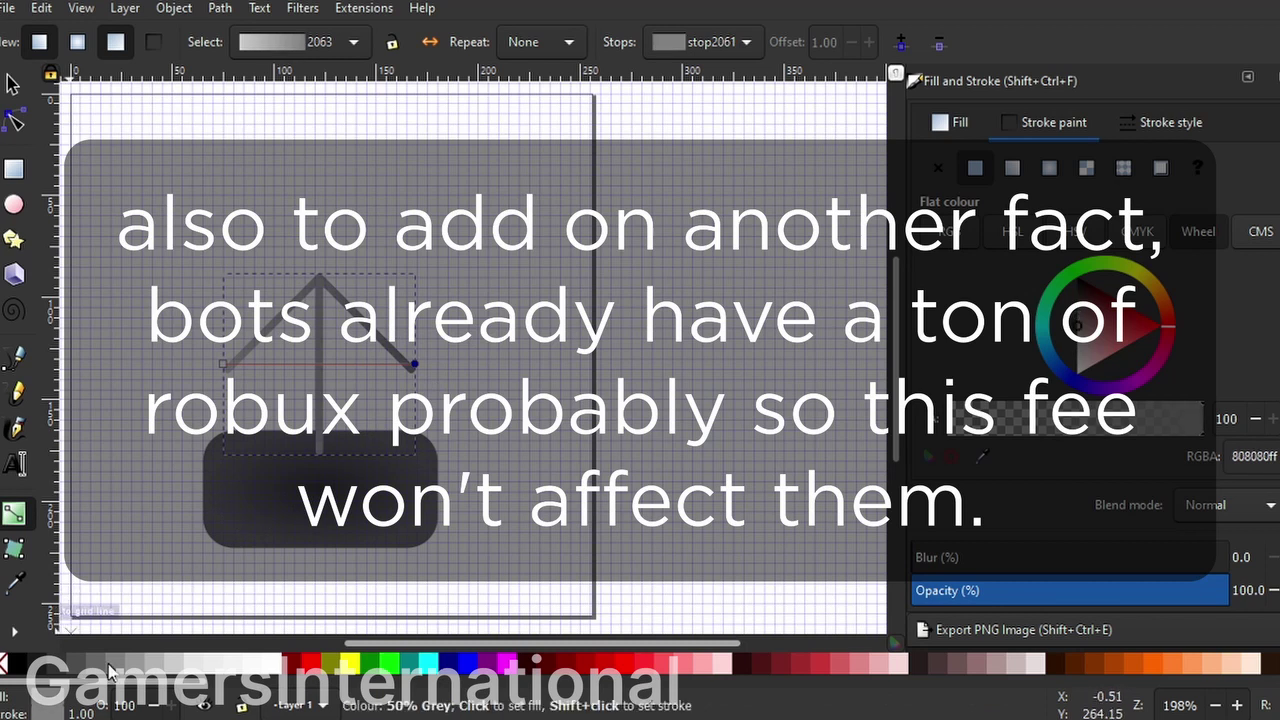
{"action": "left_click", "coordinate": [345, 662]}
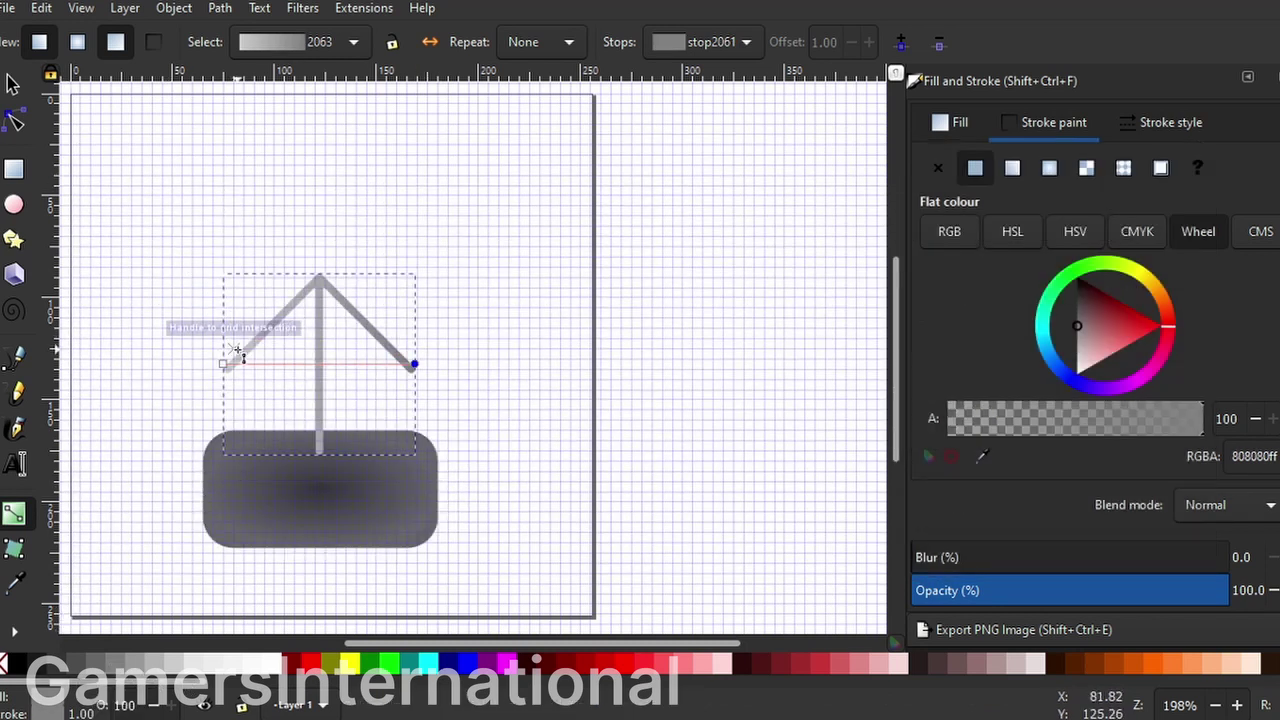
{"action": "left_click", "coordinate": [13, 84]}
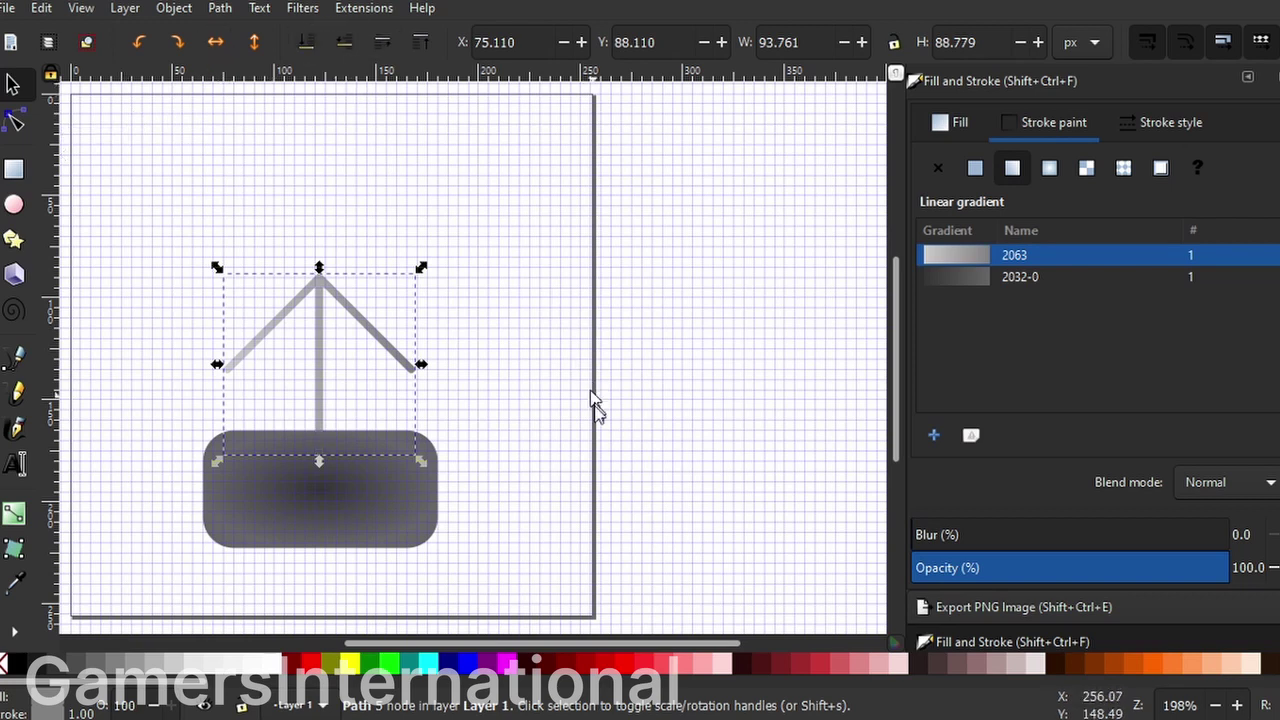
Step: Remove the rounded rectangle's fill and paint its outline with the gray radial gradient 2032-0
{"action": "left_click", "coordinate": [408, 545]}
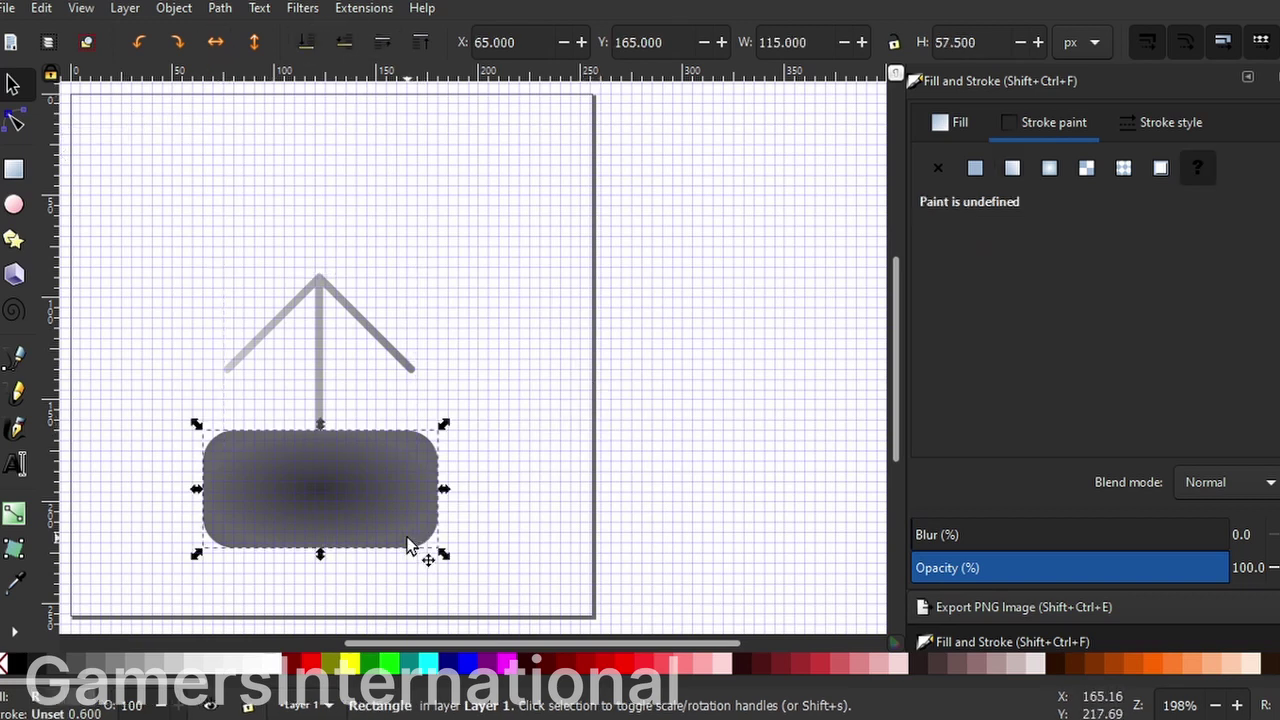
{"action": "left_click", "coordinate": [952, 122]}
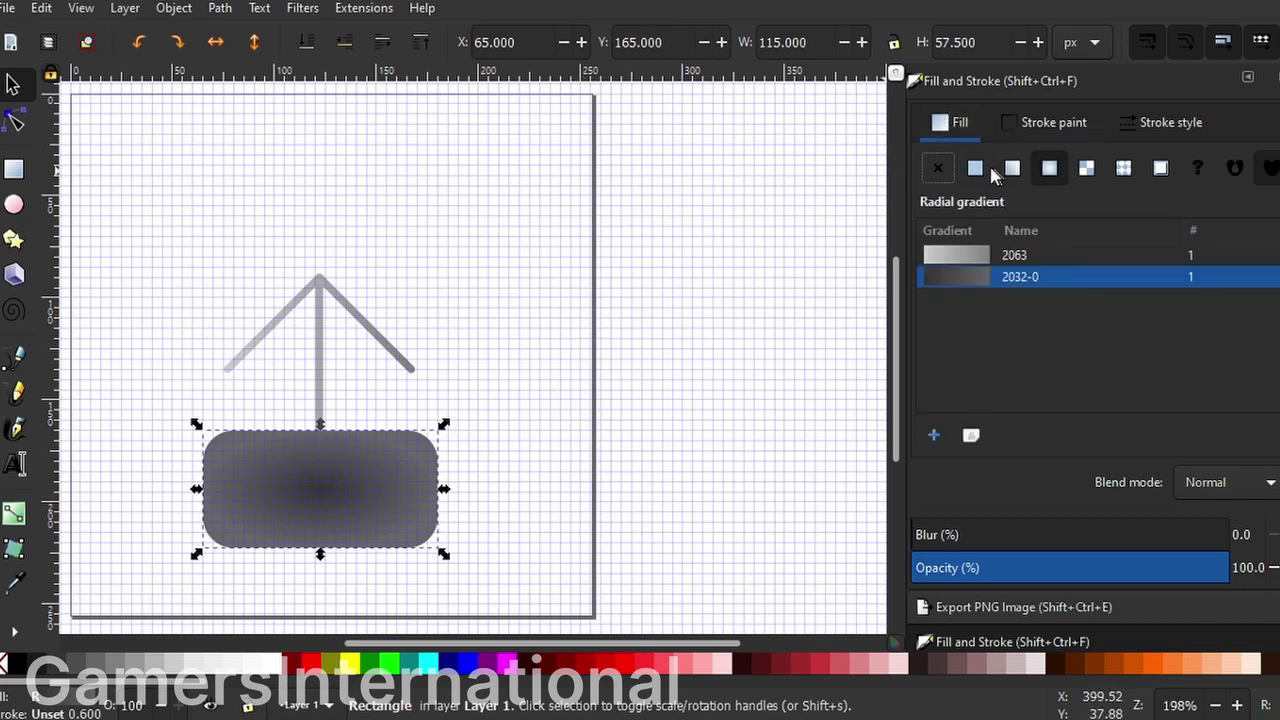
{"action": "left_click", "coordinate": [936, 168]}
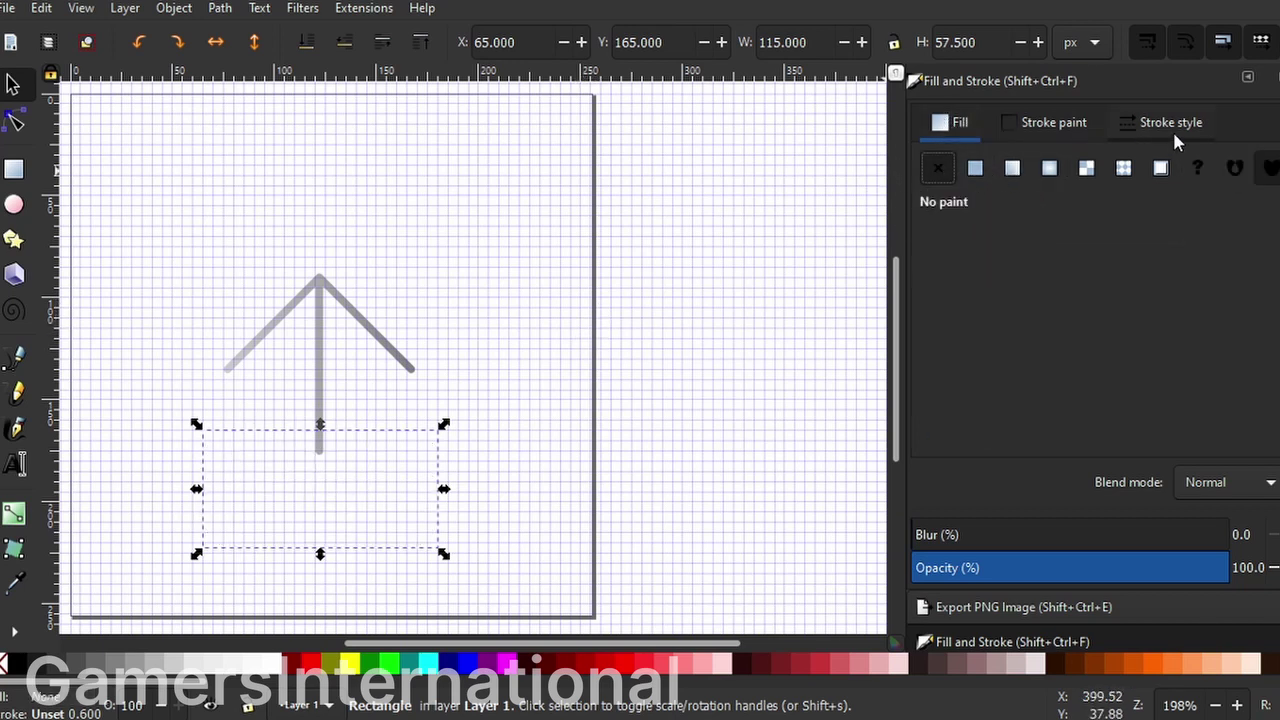
{"action": "left_click", "coordinate": [1049, 168]}
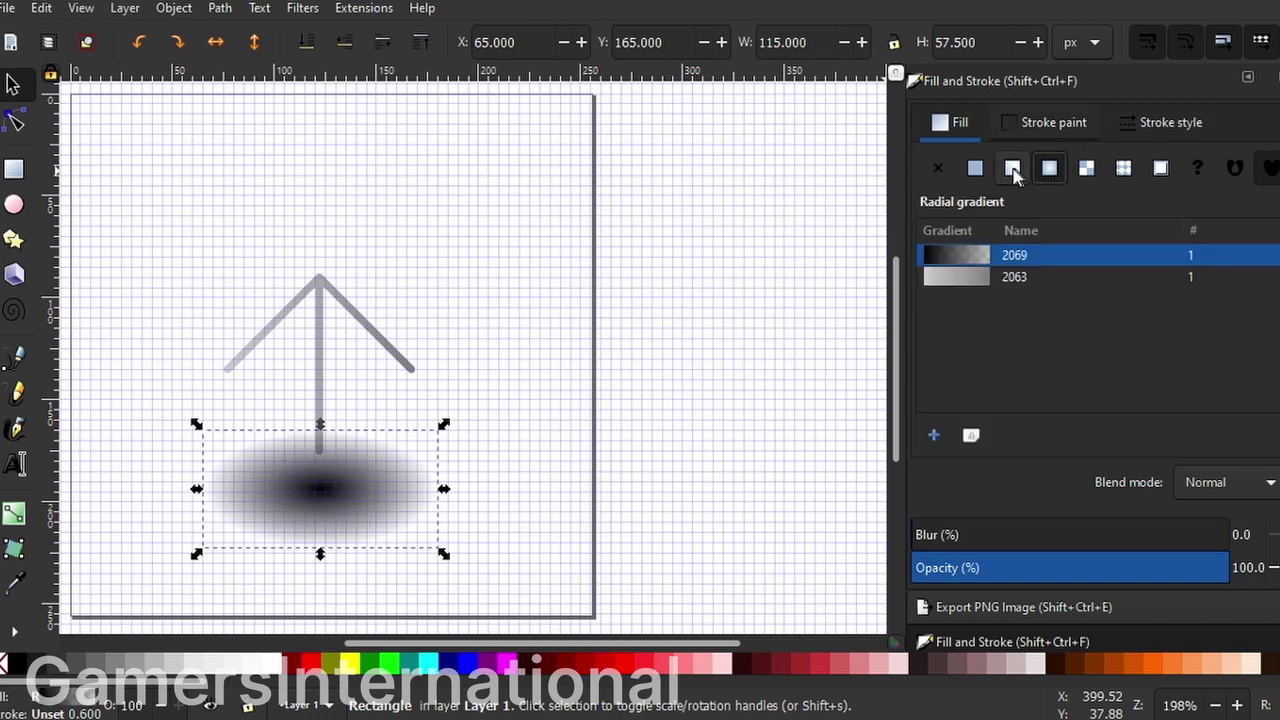
{"action": "left_click", "coordinate": [1013, 170]}
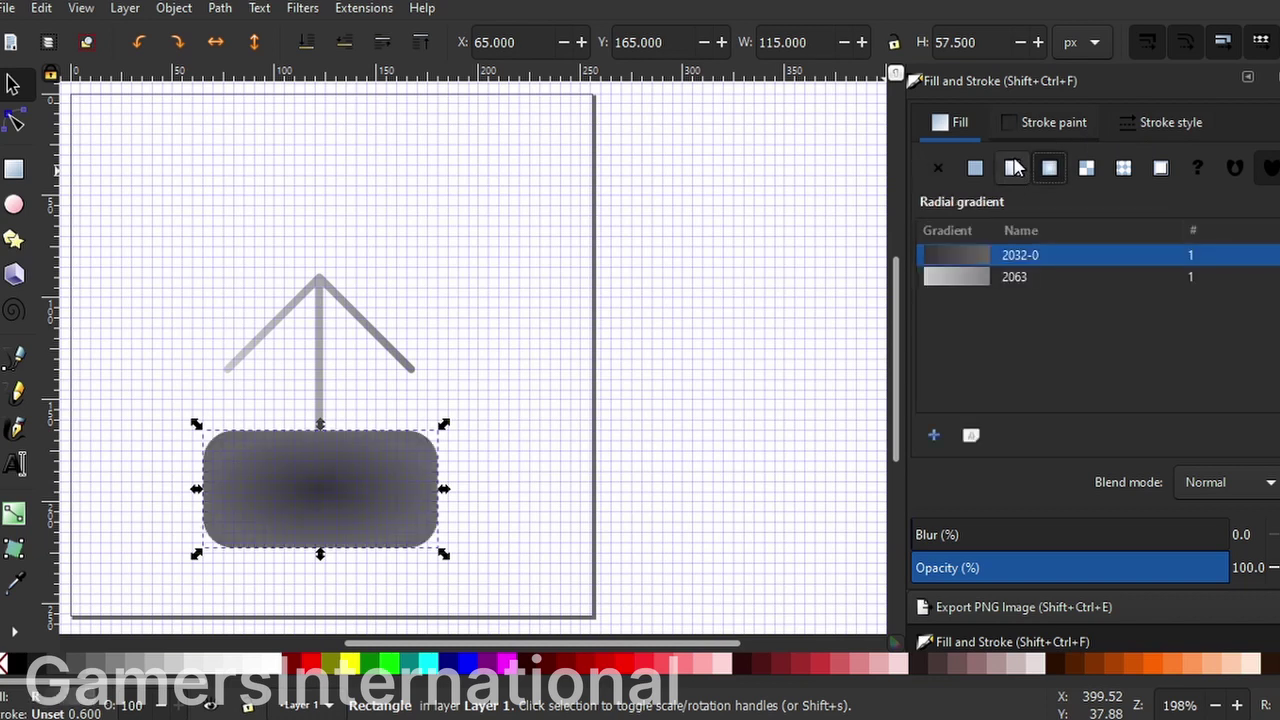
{"action": "left_click", "coordinate": [1165, 122]}
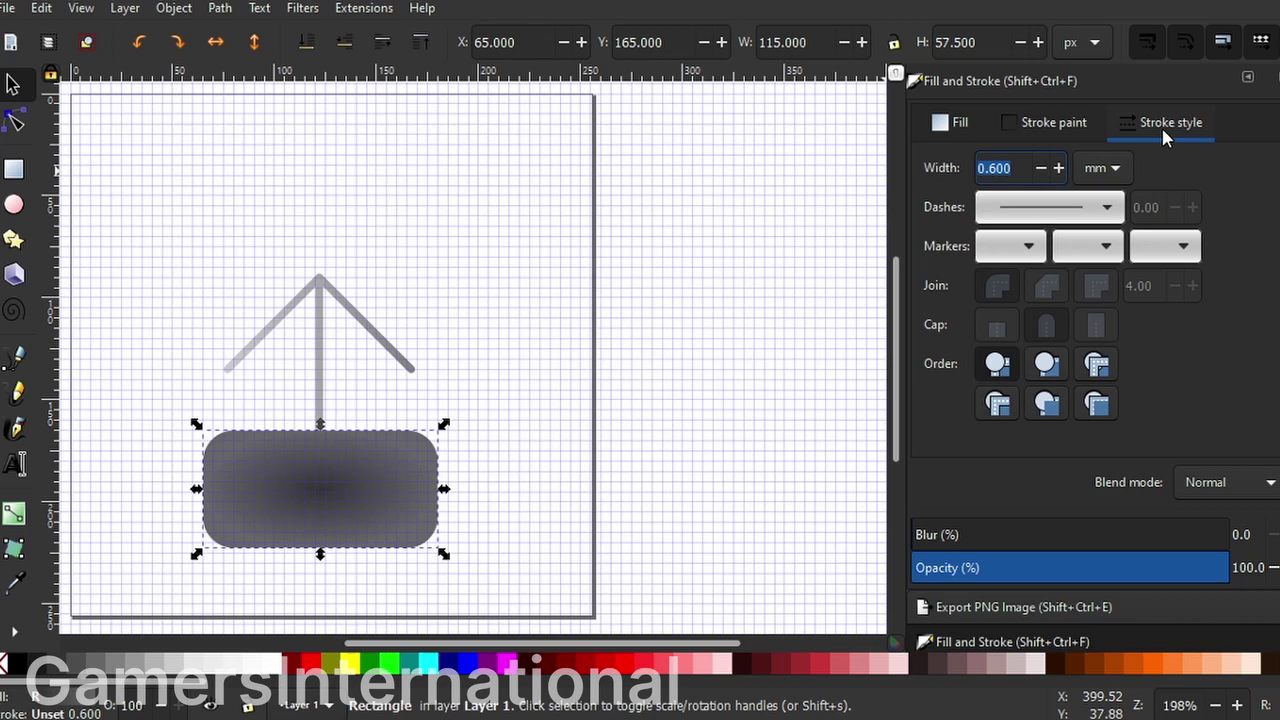
{"action": "left_click", "coordinate": [1053, 122]}
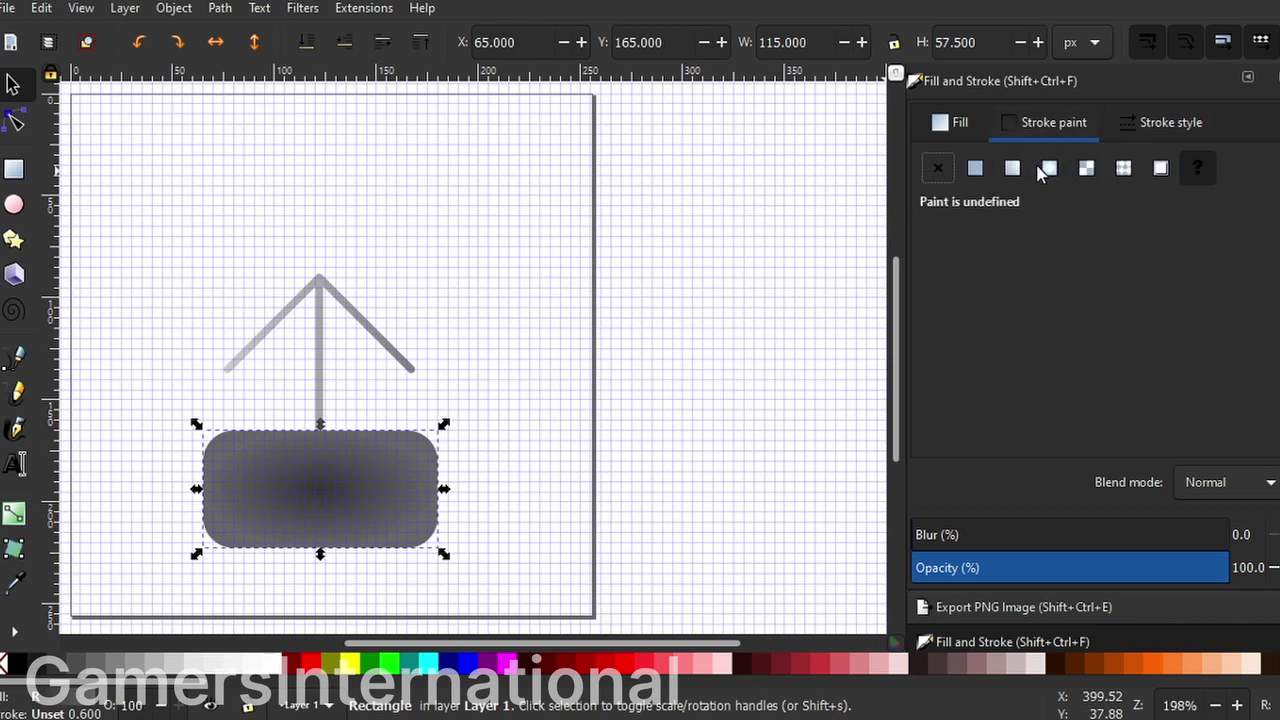
{"action": "left_click", "coordinate": [1048, 168]}
{"action": "left_click", "coordinate": [1020, 256]}
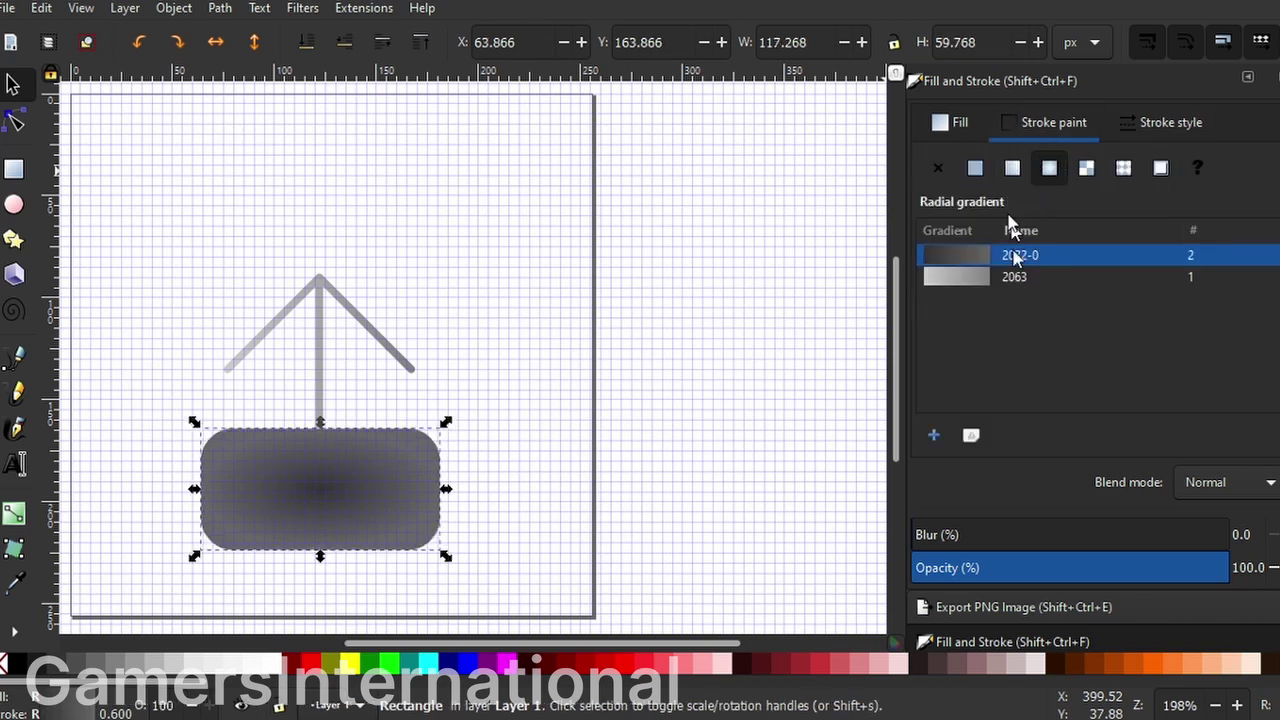
{"action": "left_click", "coordinate": [965, 122]}
{"action": "left_click", "coordinate": [940, 167]}
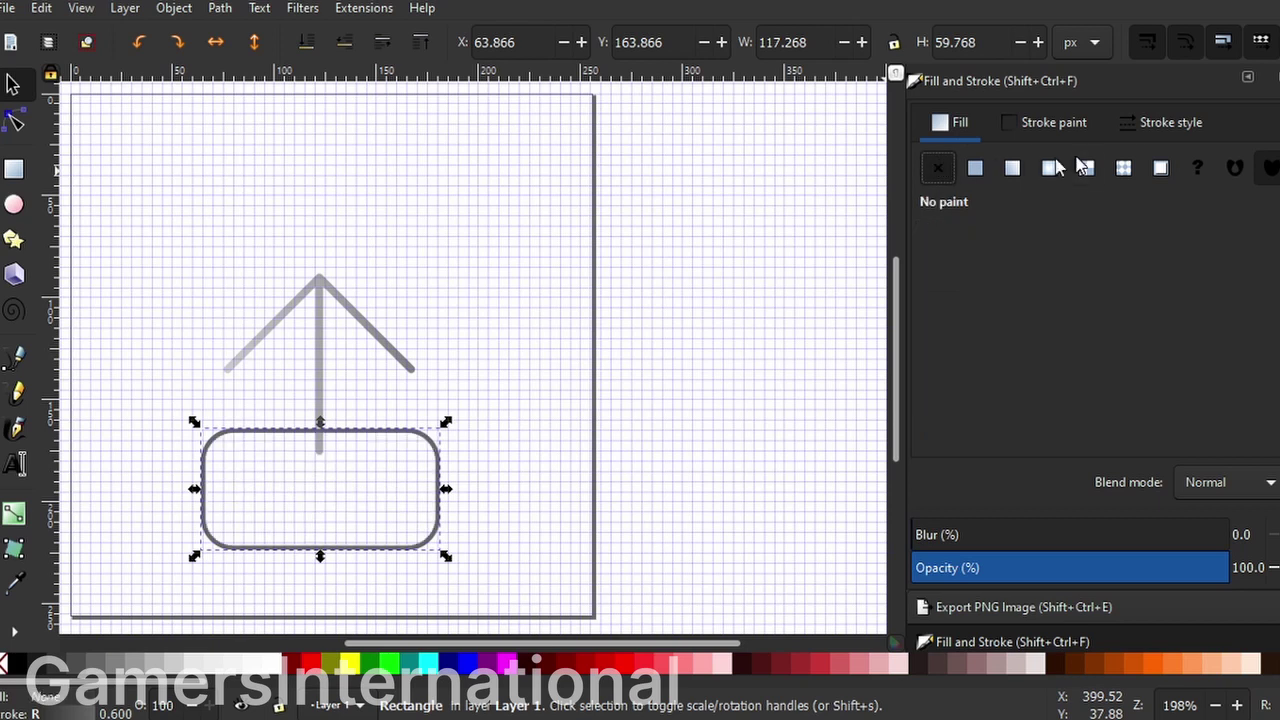
Step: Set the rectangle's outline width to 3 mm
{"action": "left_click", "coordinate": [1050, 125]}
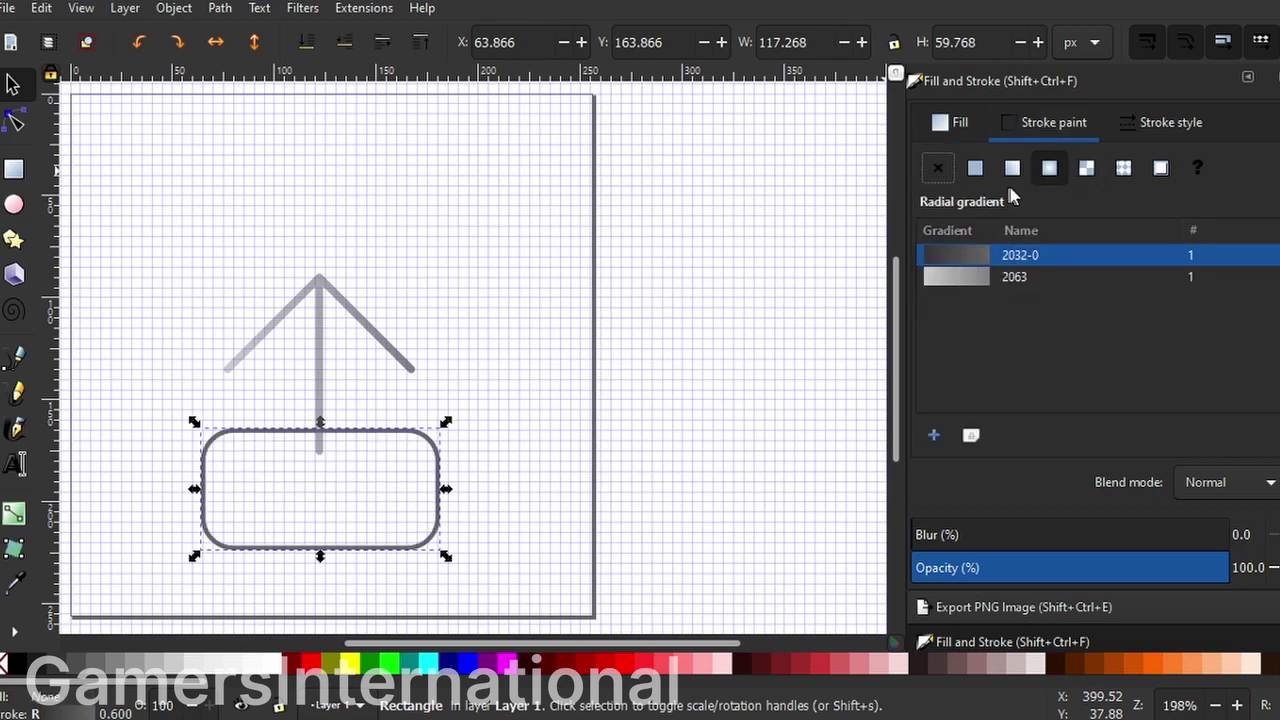
{"action": "left_click", "coordinate": [1170, 122]}
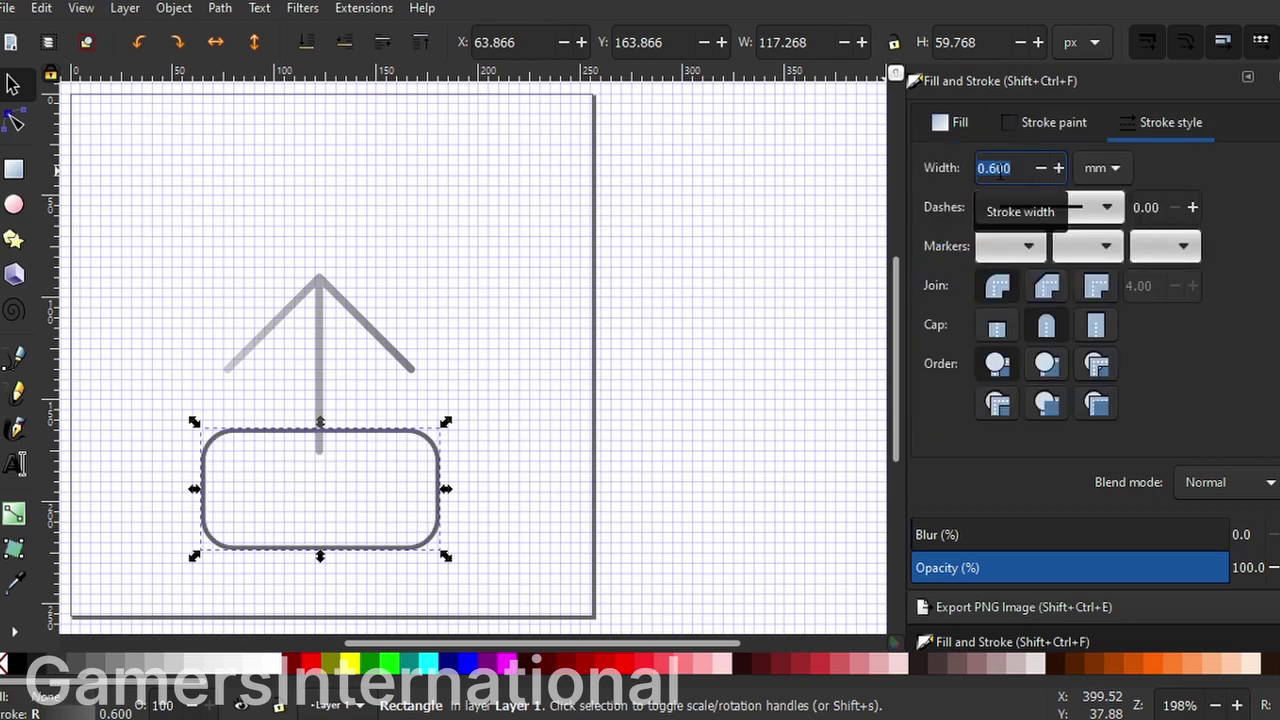
{"action": "type", "text": "3"}
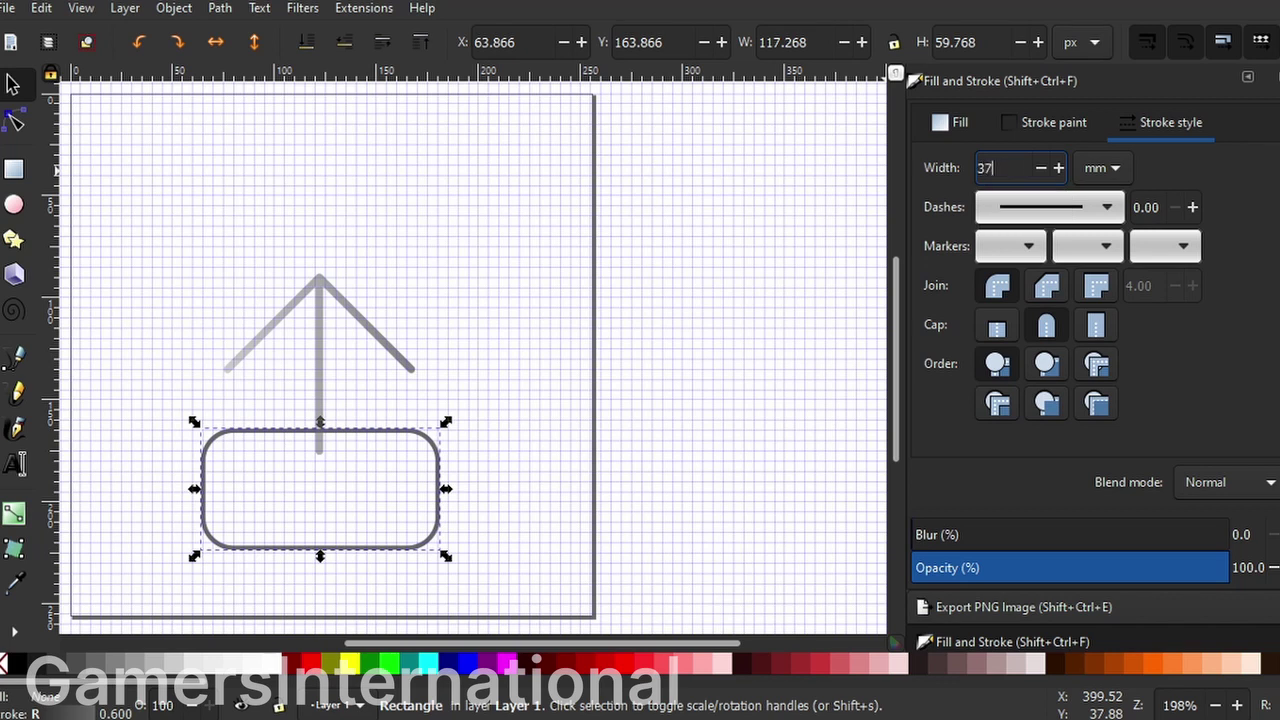
{"action": "key", "text": "Return"}
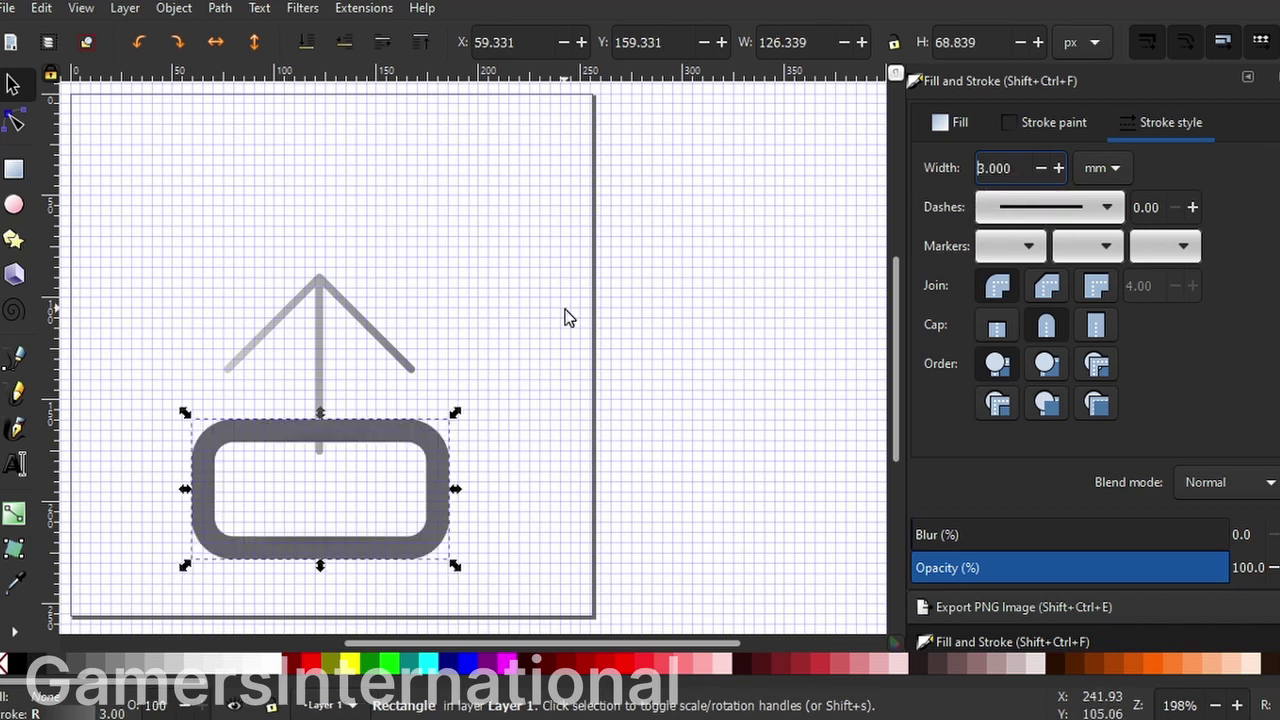
{"action": "key", "text": "Down"}
{"action": "key", "text": "Up"}
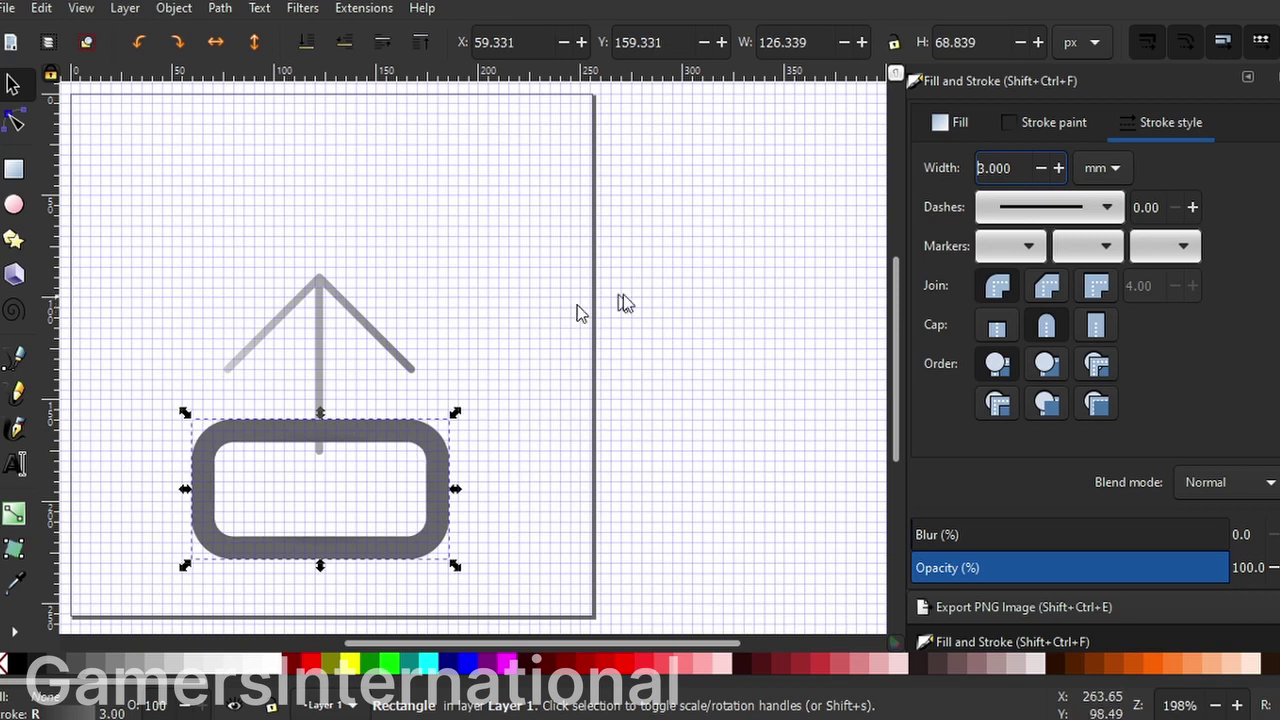
Step: Nudge the rounded rectangle down to meet the arrow's stem
{"action": "left_click", "coordinate": [638, 303]}
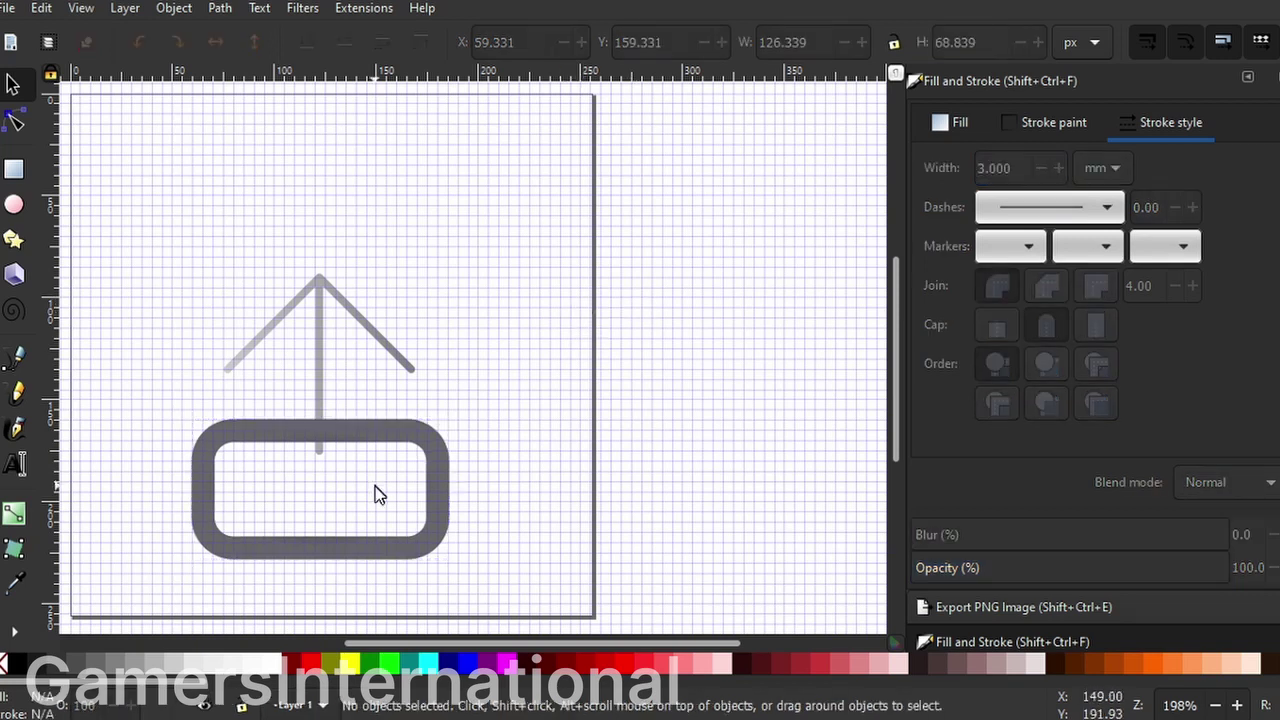
{"action": "left_click", "coordinate": [393, 432]}
{"action": "key", "text": "Down"}
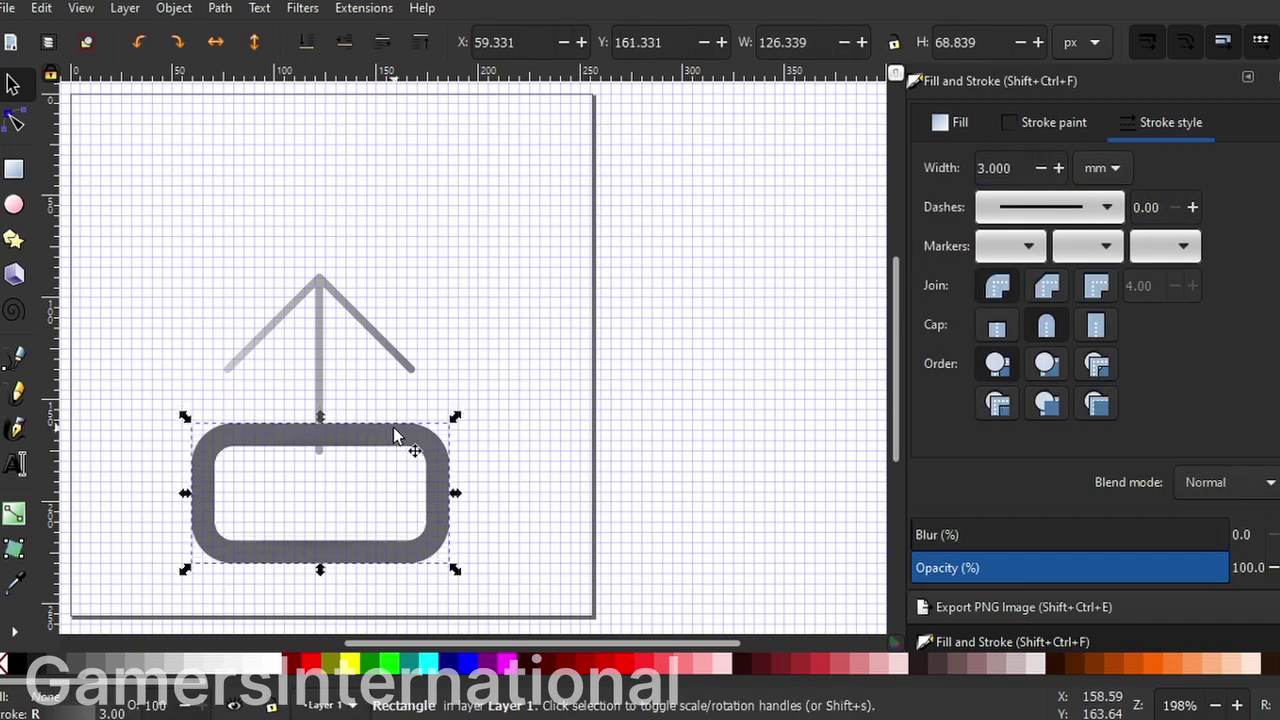
{"action": "key", "text": "Down"}
{"action": "key", "text": "Down"}
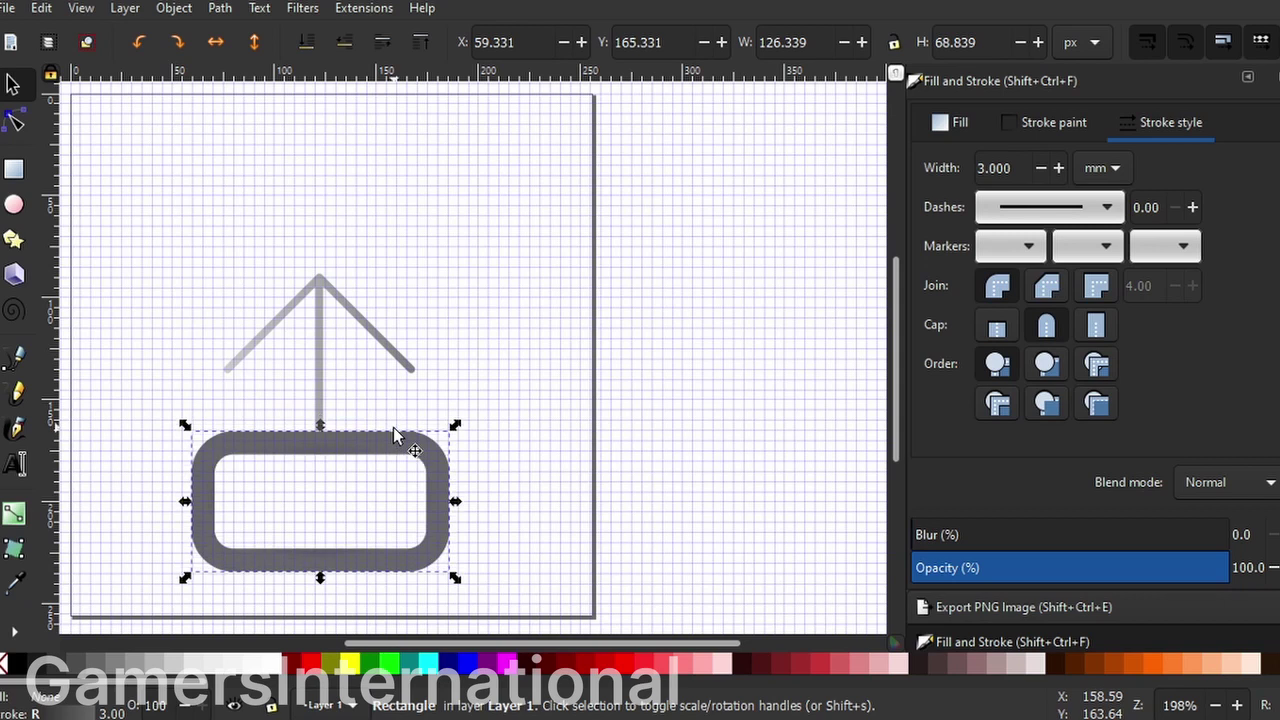
Step: Group the arrow and the rounded rectangle together
{"action": "left_click", "coordinate": [324, 323]}
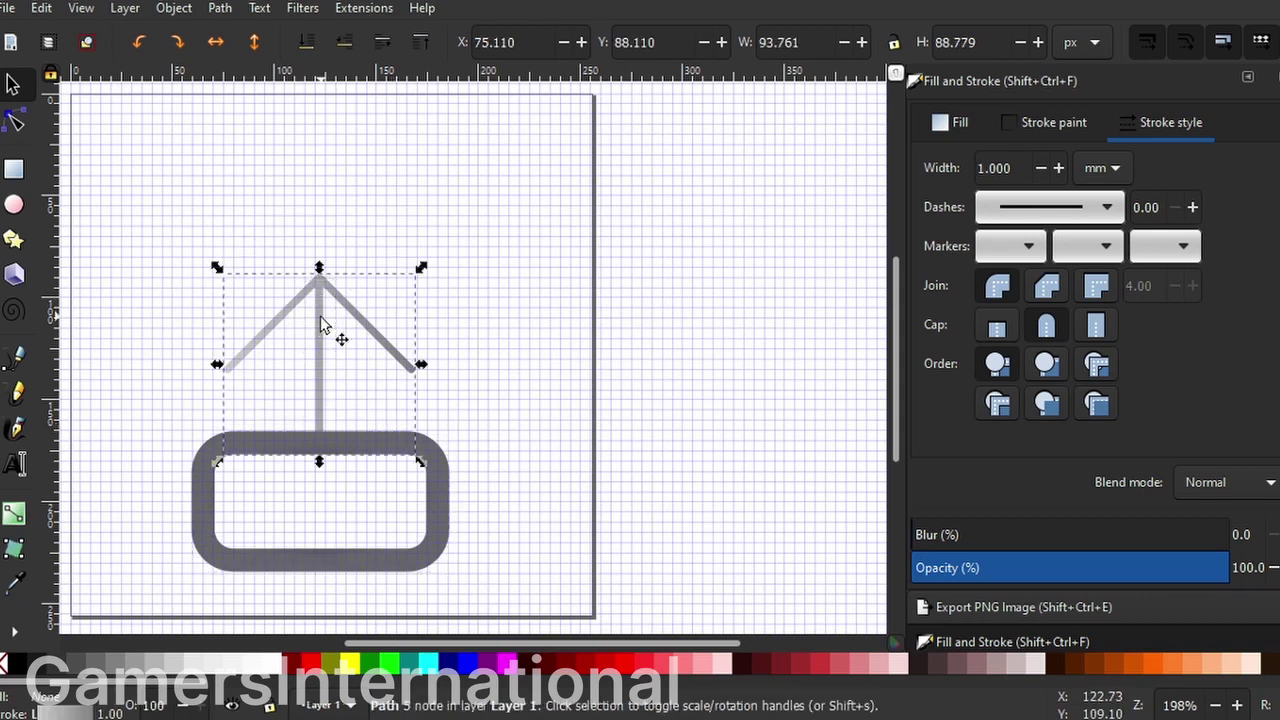
{"action": "left_click", "coordinate": [440, 545], "text": "shift"}
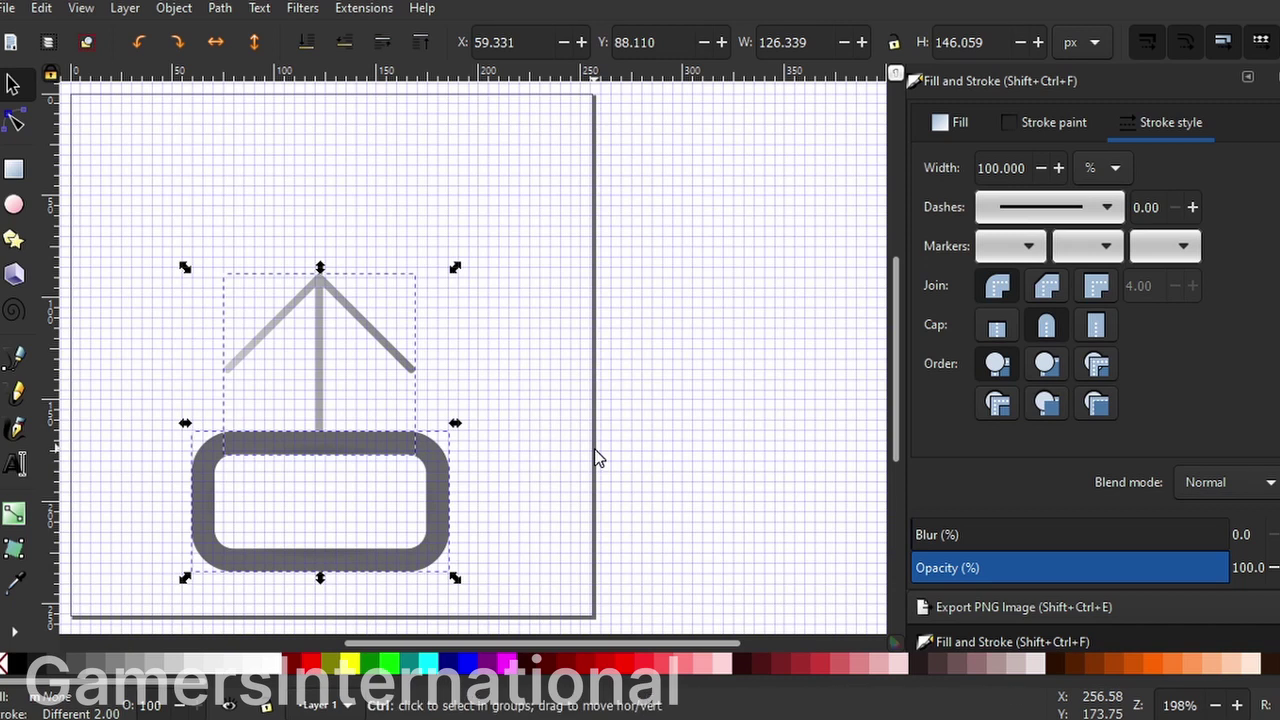
{"action": "key", "text": "ctrl+g"}
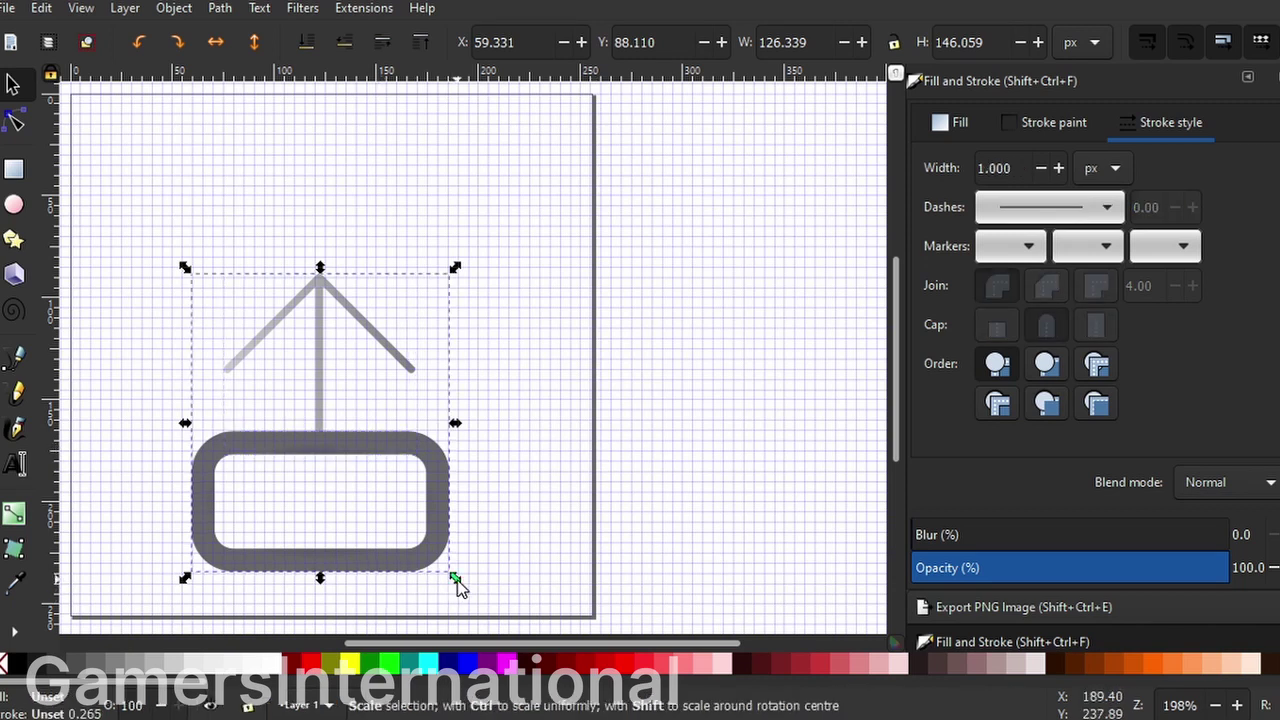
Step: Enlarge the group to about 194×224 px and position it near the page's top-left
{"action": "left_click_drag", "start_coordinate": [457, 580], "coordinate": [520, 622]}
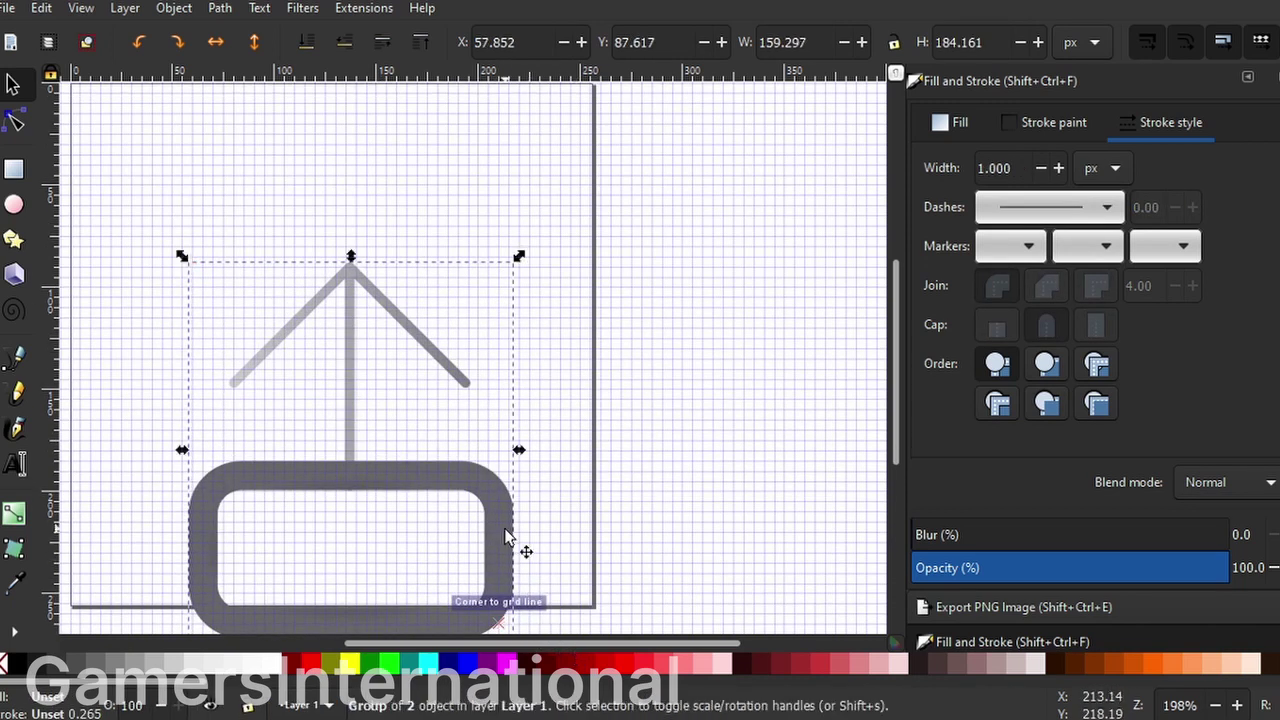
{"action": "left_click_drag", "start_coordinate": [508, 535], "coordinate": [468, 400]}
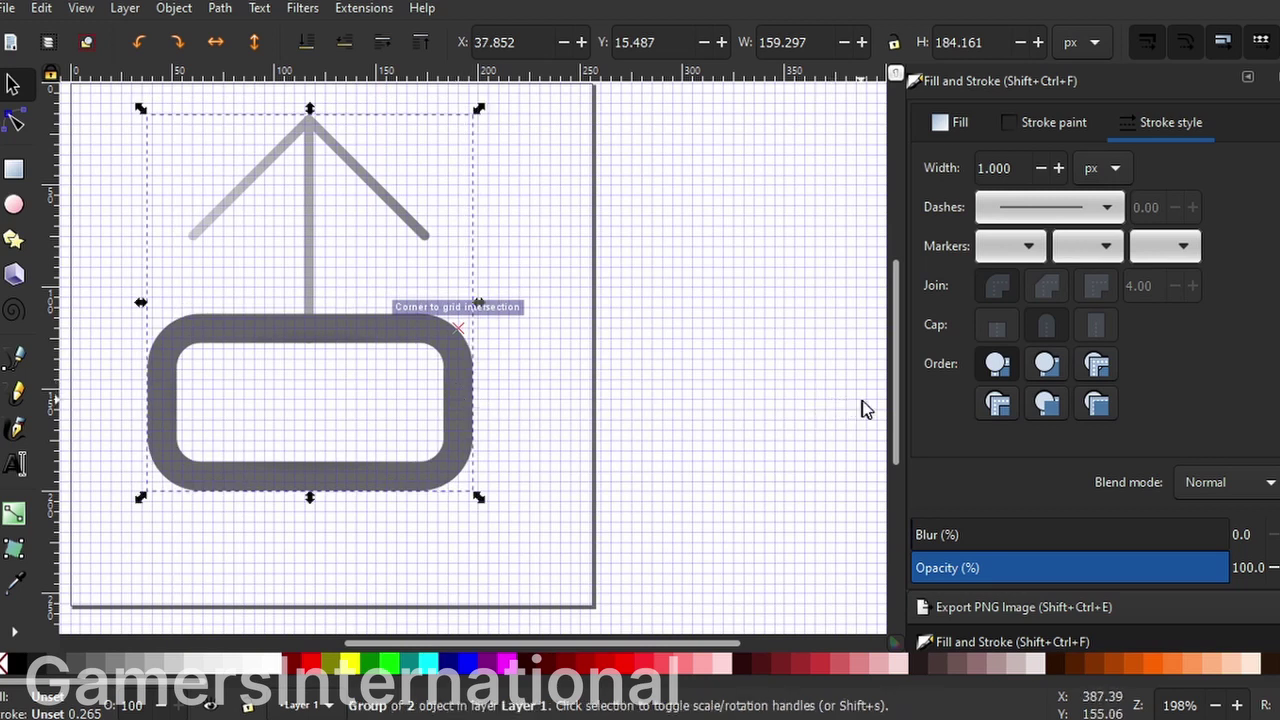
{"action": "scroll", "coordinate": [600, 400], "scroll_direction": "up", "scroll_amount": 1}
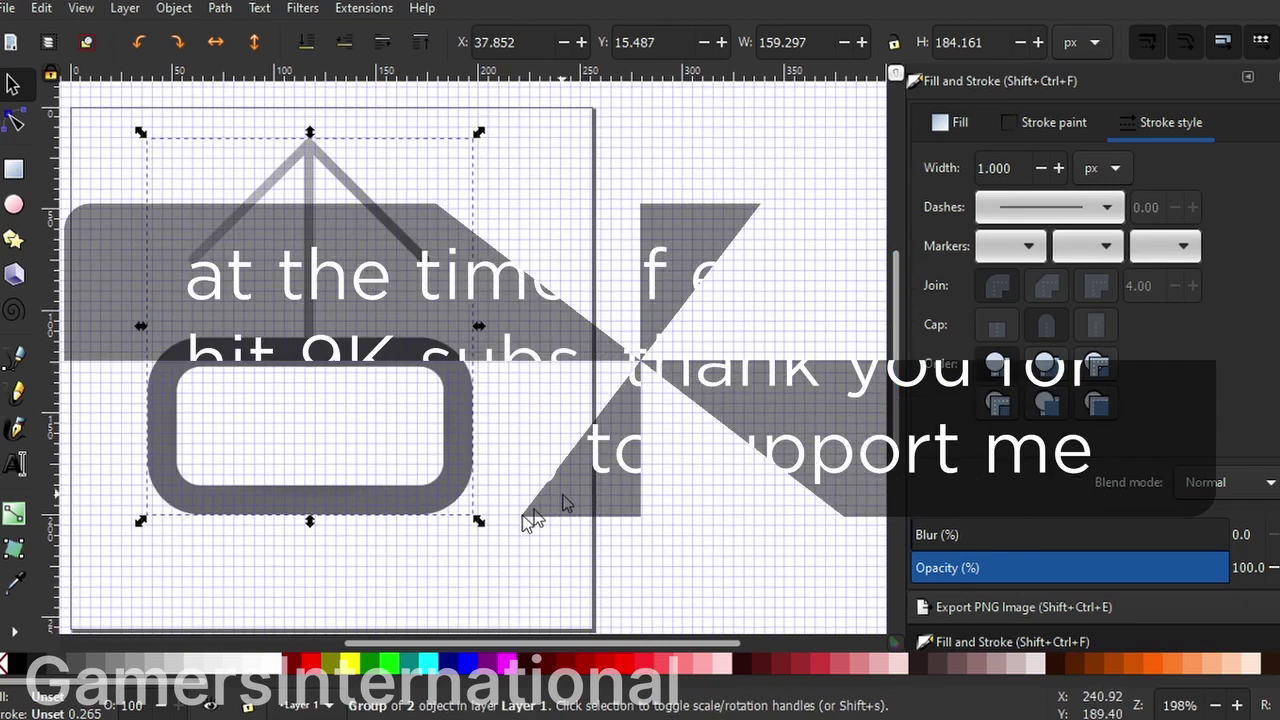
{"action": "left_click_drag", "start_coordinate": [478, 520], "coordinate": [545, 600]}
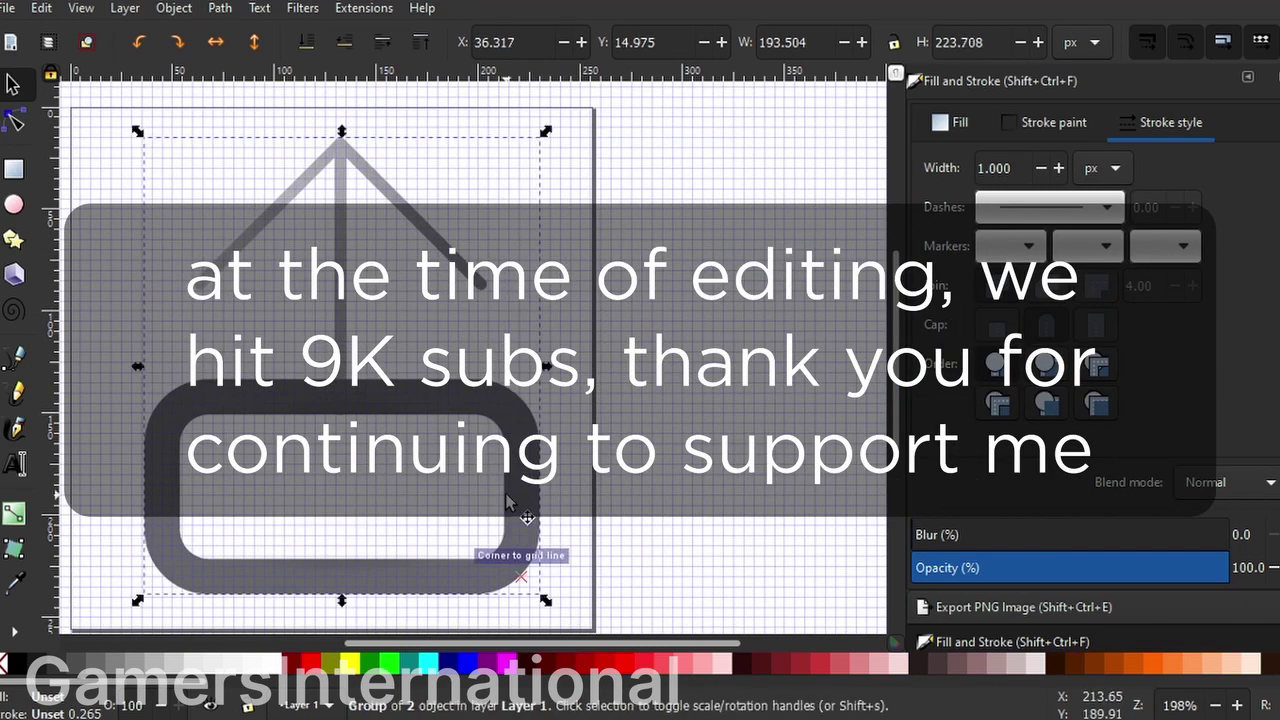
{"action": "left_click_drag", "start_coordinate": [510, 505], "coordinate": [478, 498]}
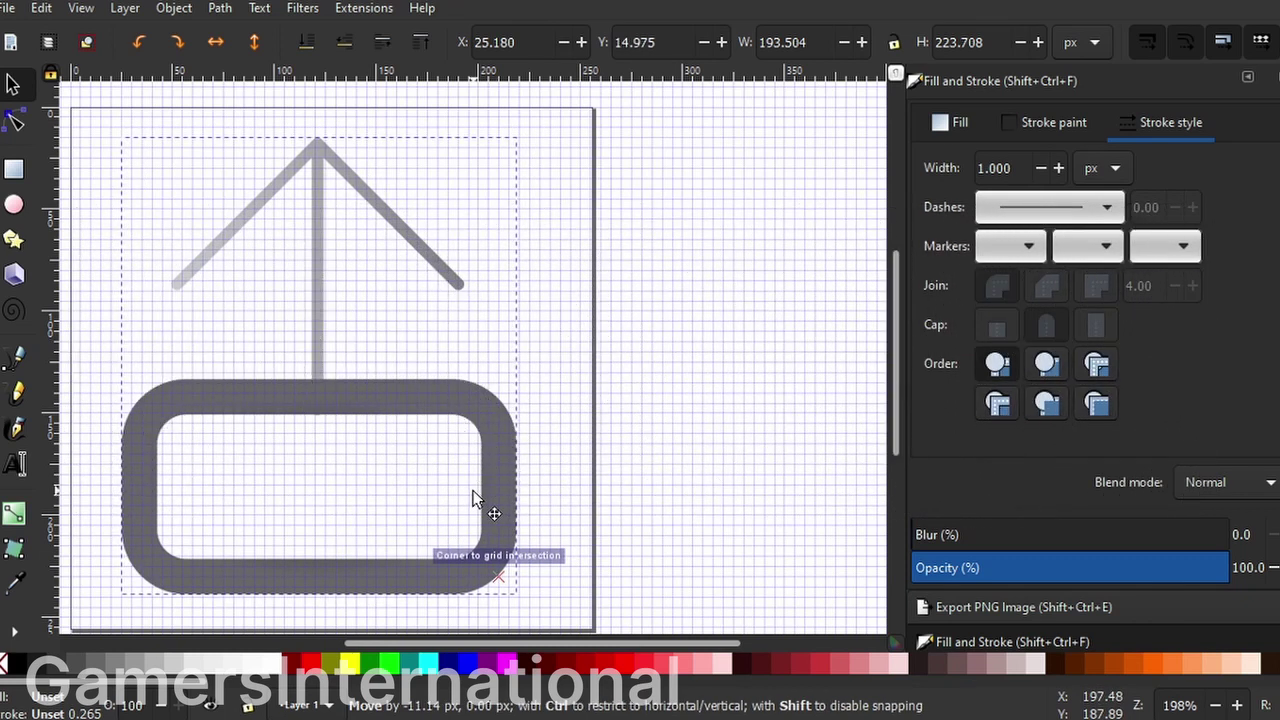
{"action": "left_click_drag", "start_coordinate": [476, 498], "coordinate": [488, 498]}
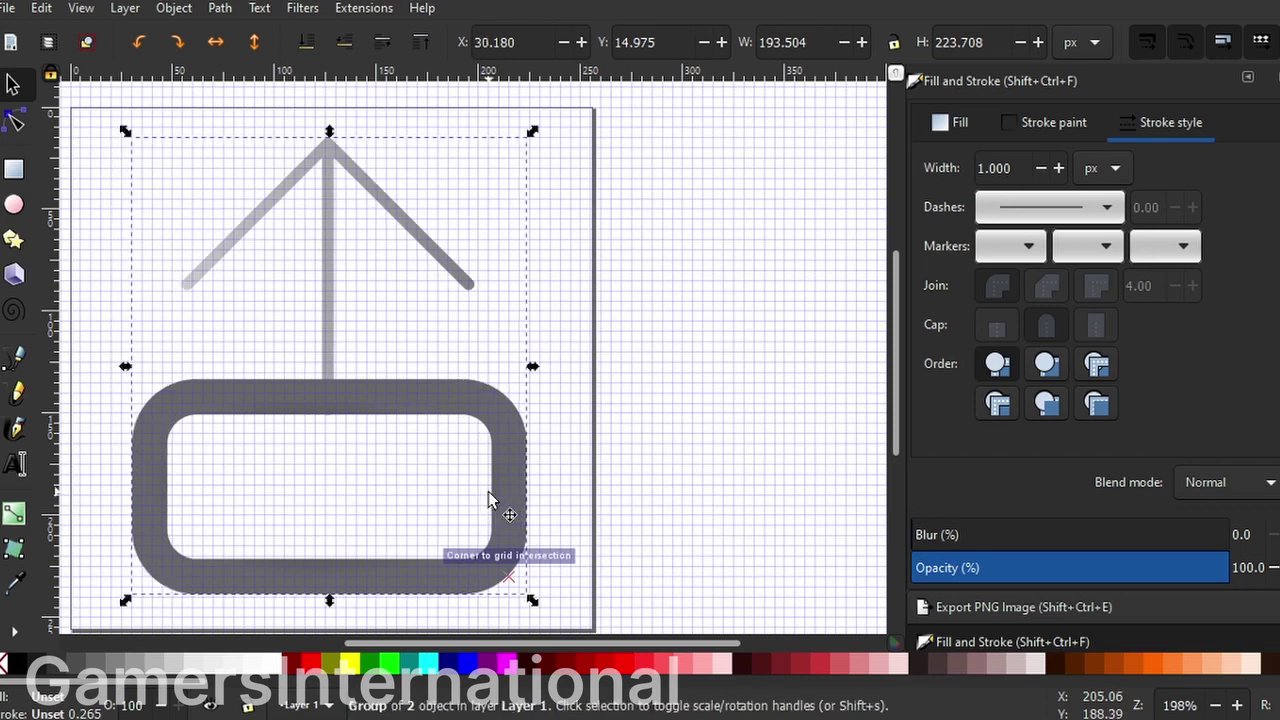